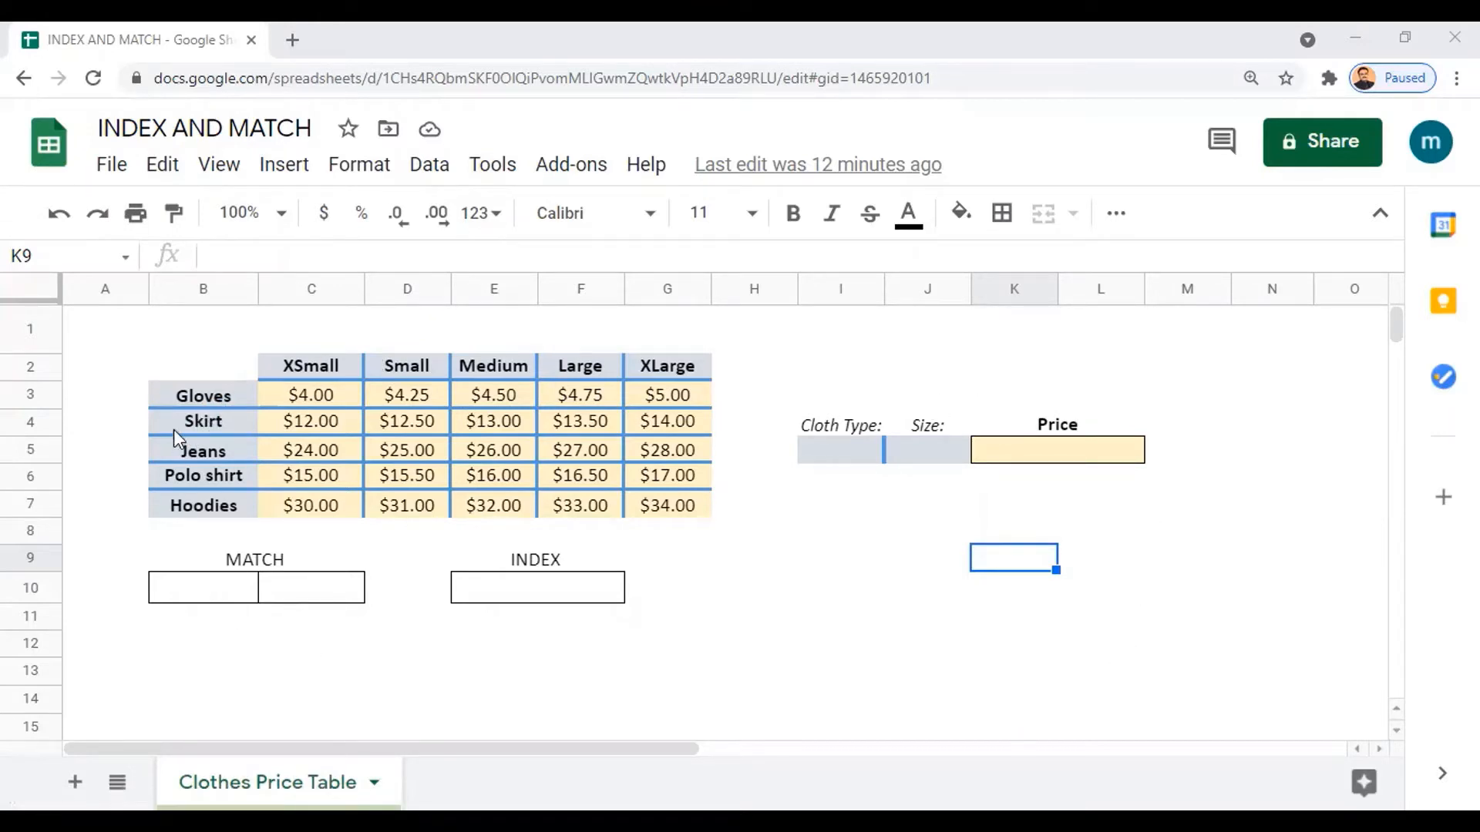
# - Examine the empty MATCH and INDEX cells and the Cloth Type, Size and Price lookup cells
pyautogui.click(222, 593)
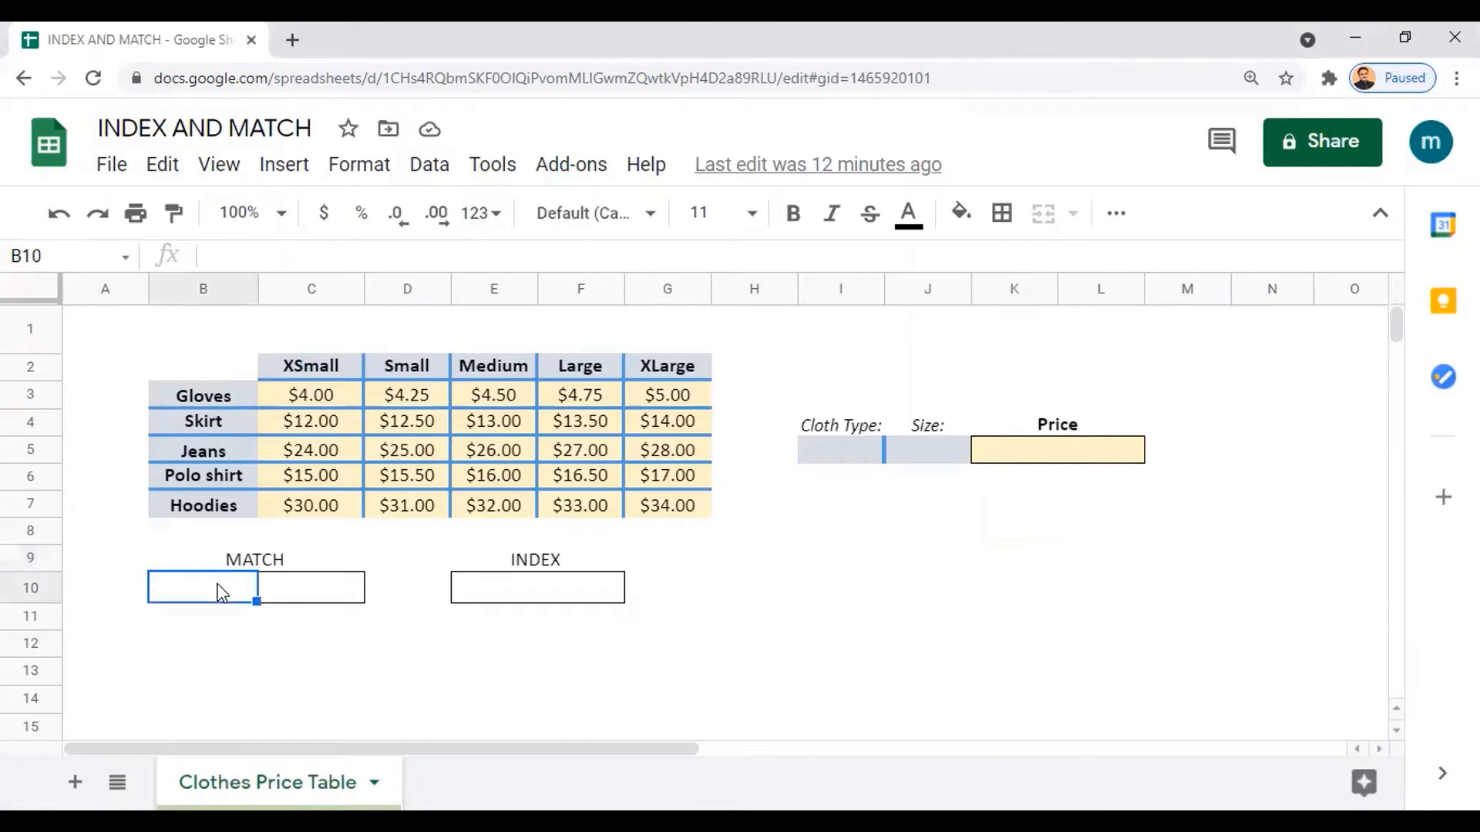
pyautogui.click(294, 592)
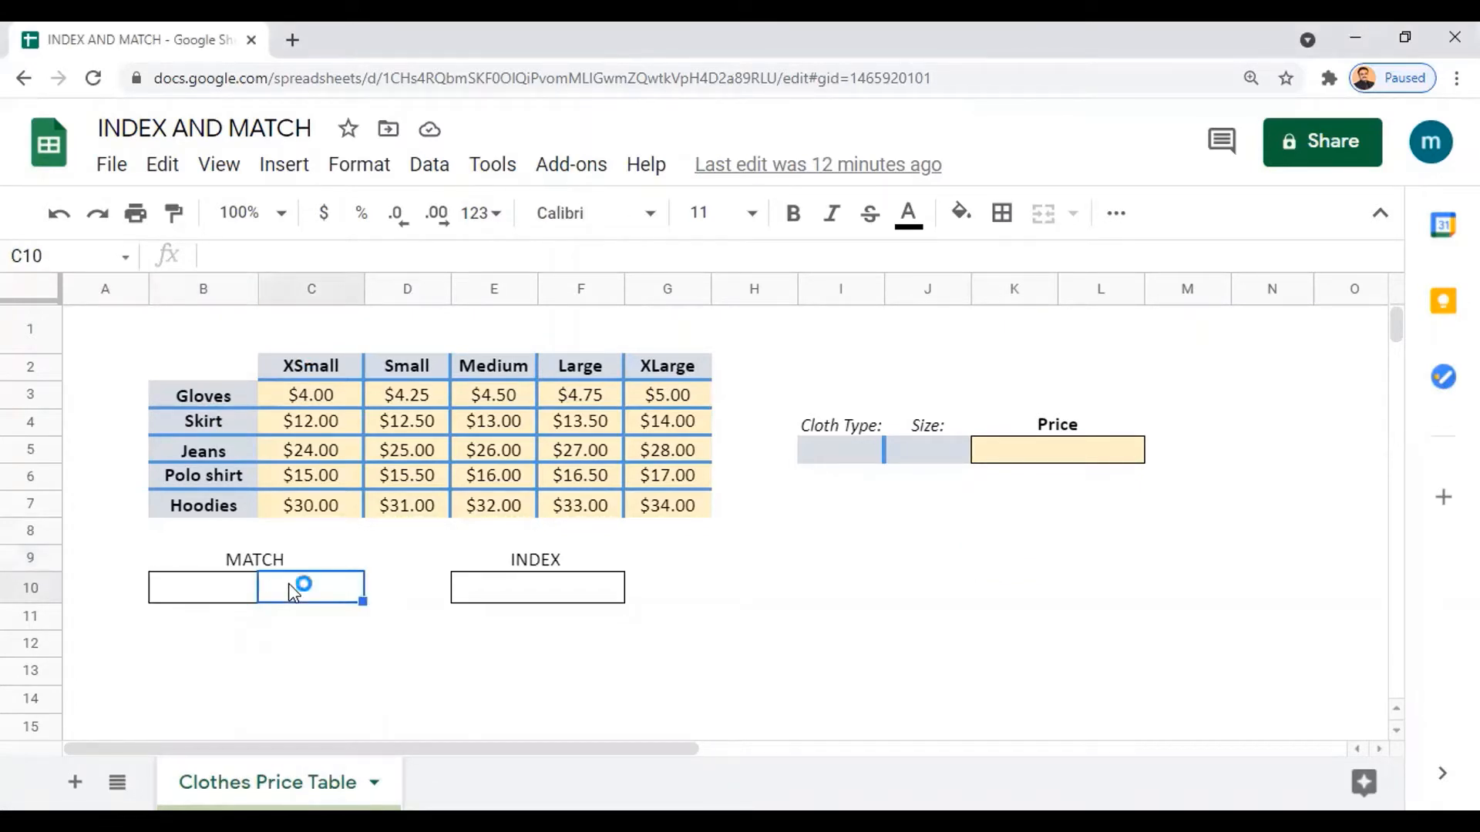
pyautogui.click(544, 593)
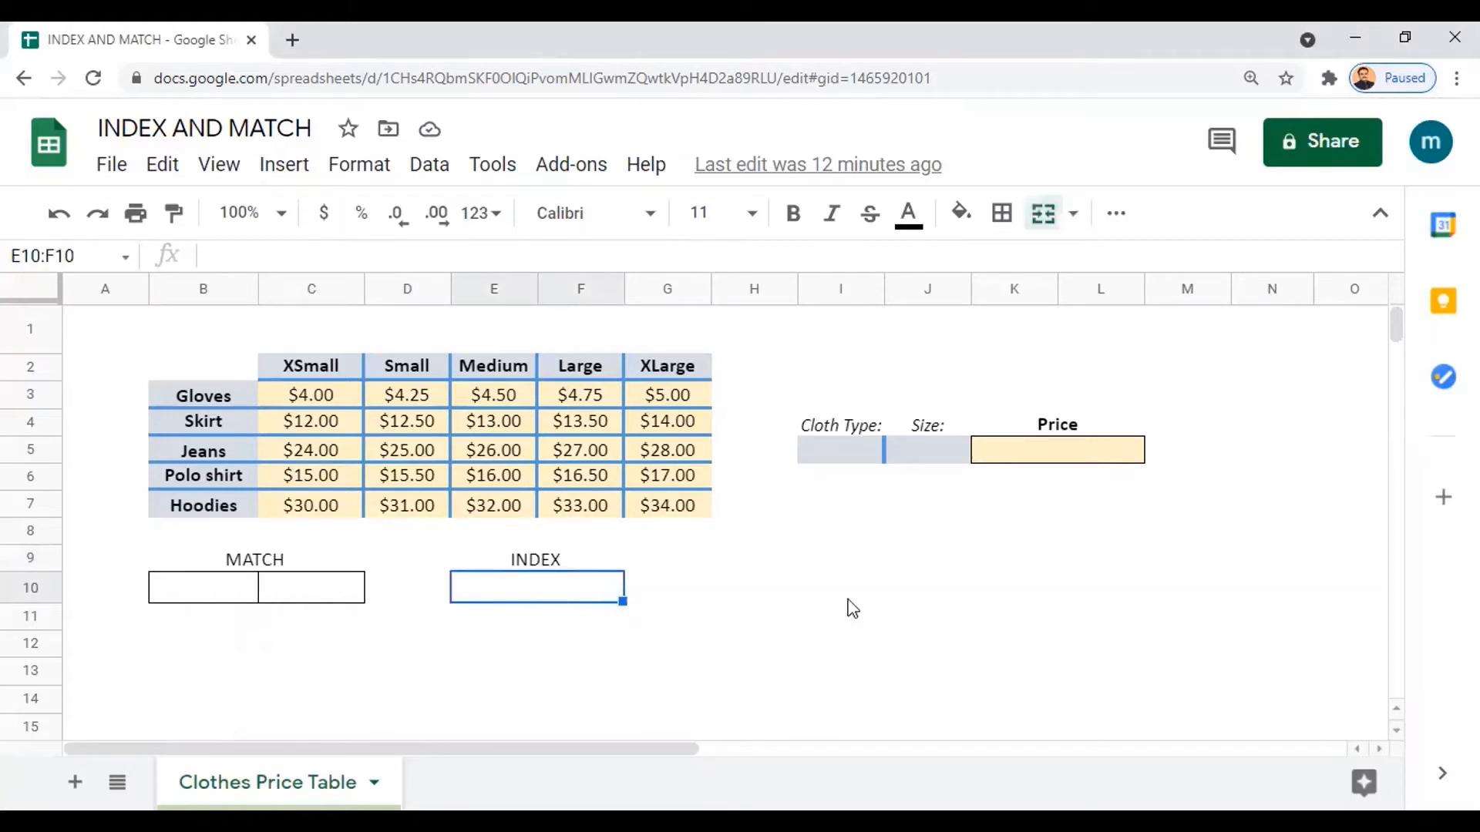
pyautogui.click(846, 452)
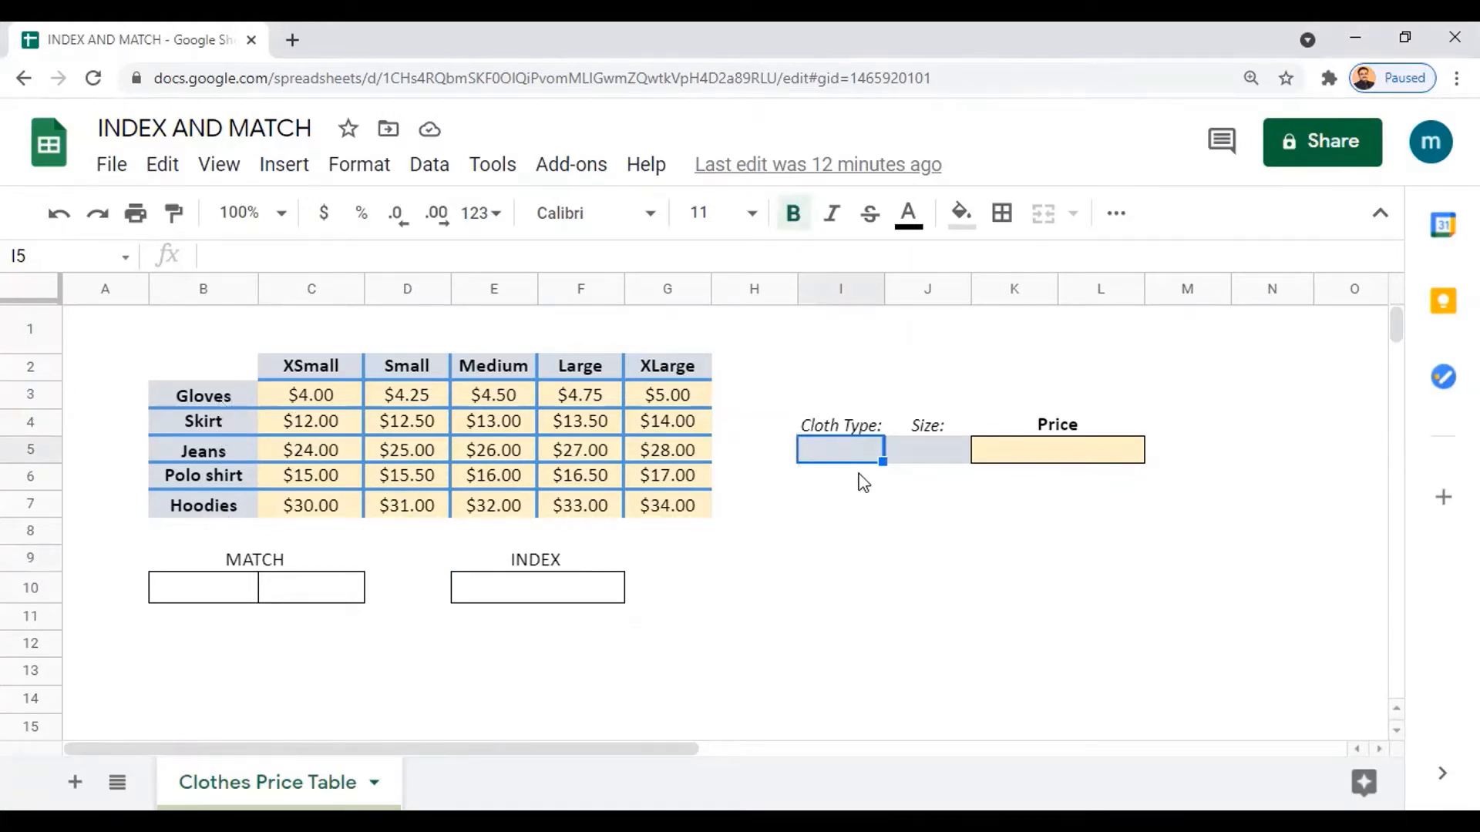
pyautogui.click(921, 454)
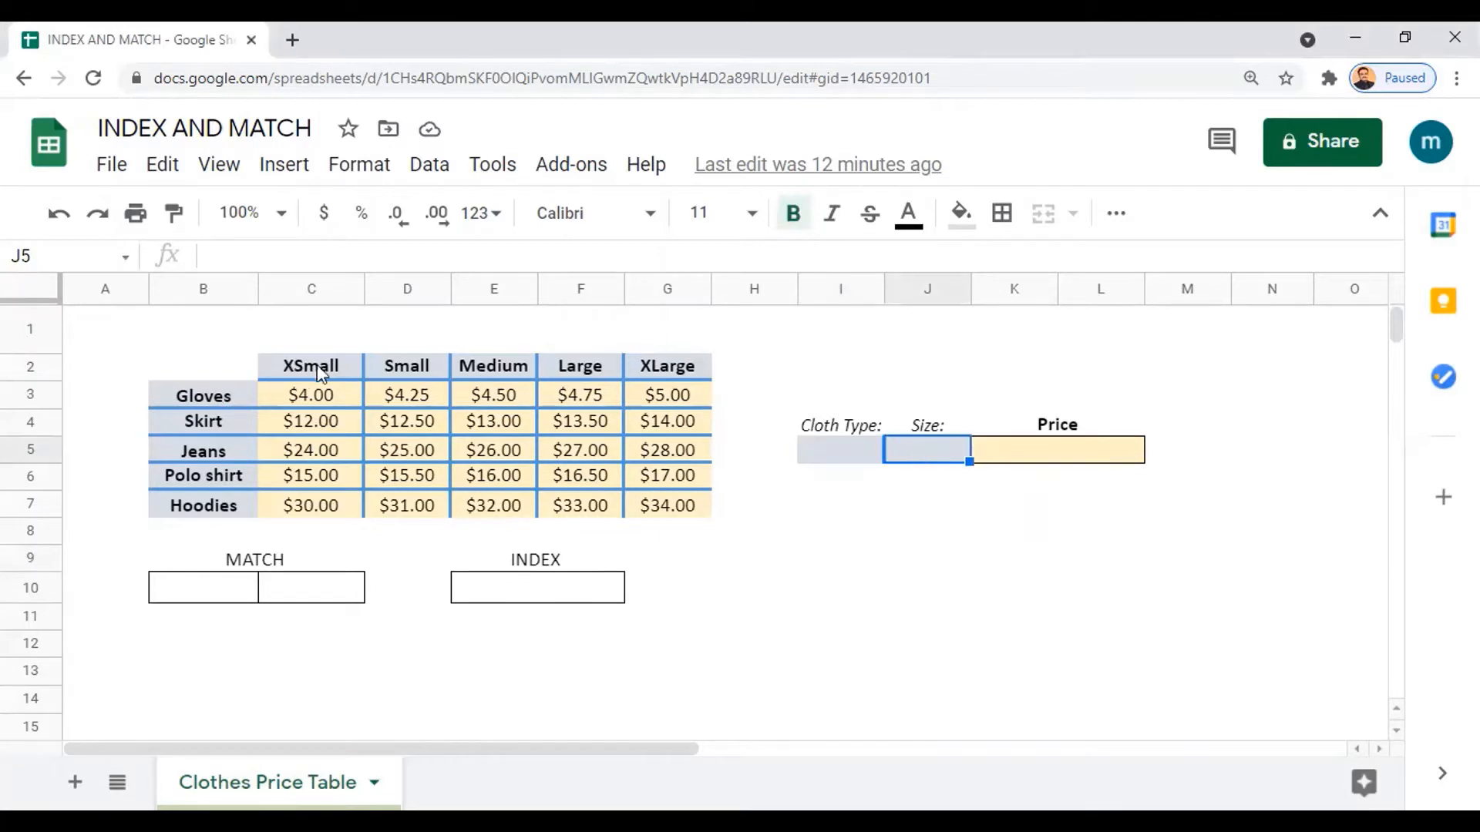
pyautogui.click(1026, 435)
pyautogui.click(1031, 455)
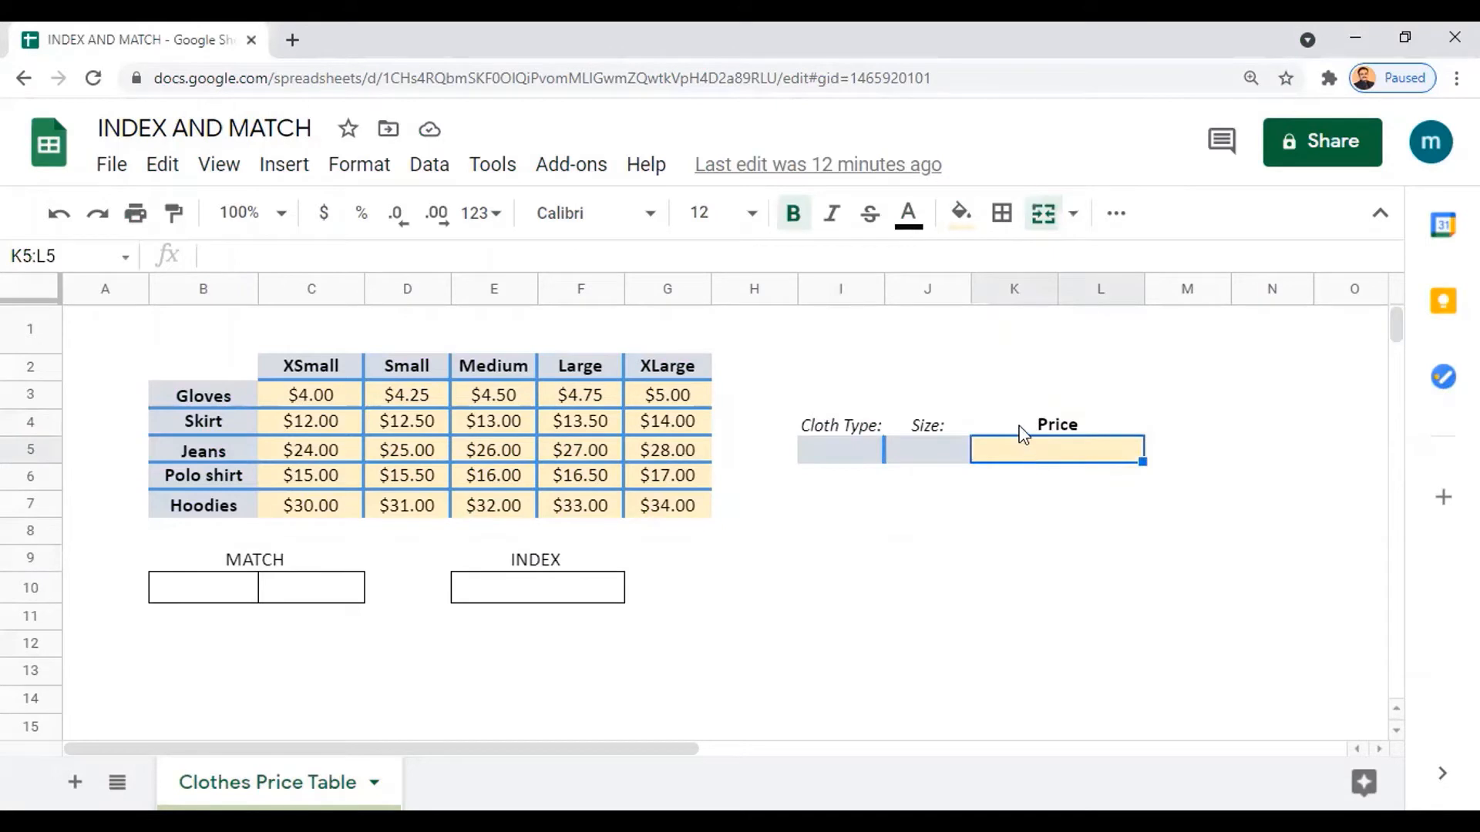
pyautogui.click(1025, 429)
pyautogui.click(1025, 460)
# - Start a MATCH formula in cell B10, the first of the two MATCH cells
pyautogui.click(229, 598)
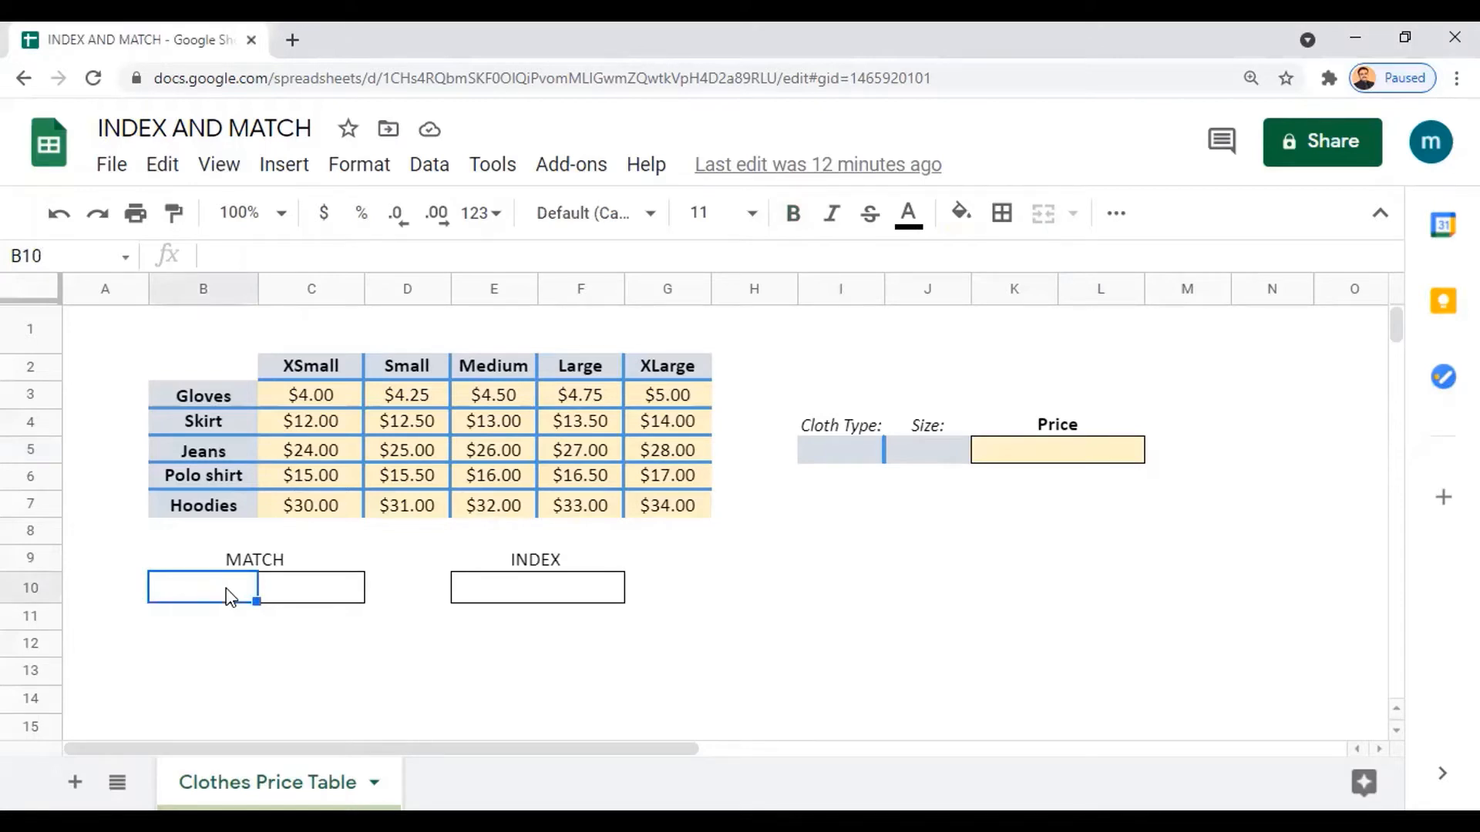
pyautogui.write('=')
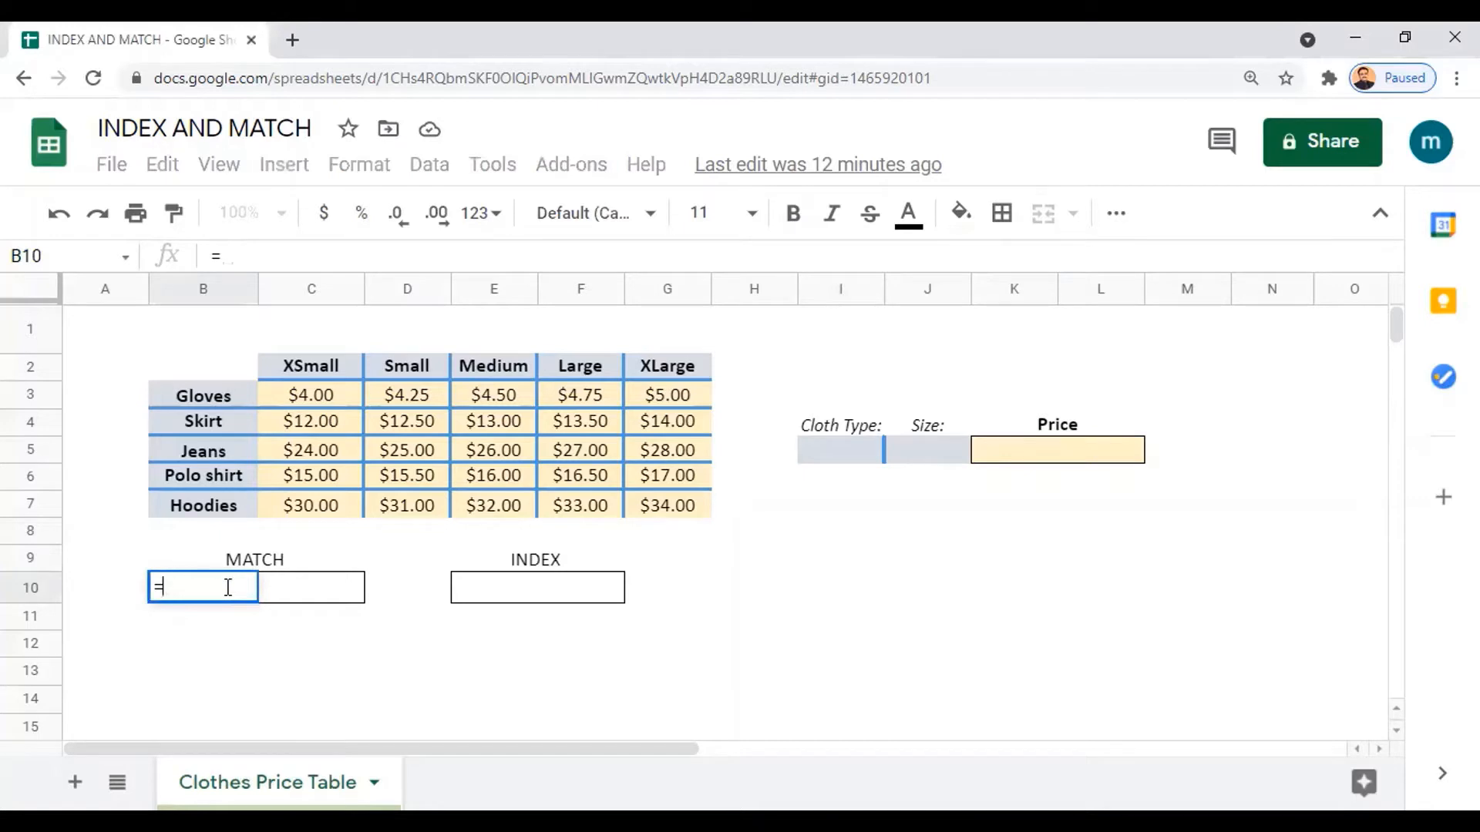
pyautogui.write('Ma')
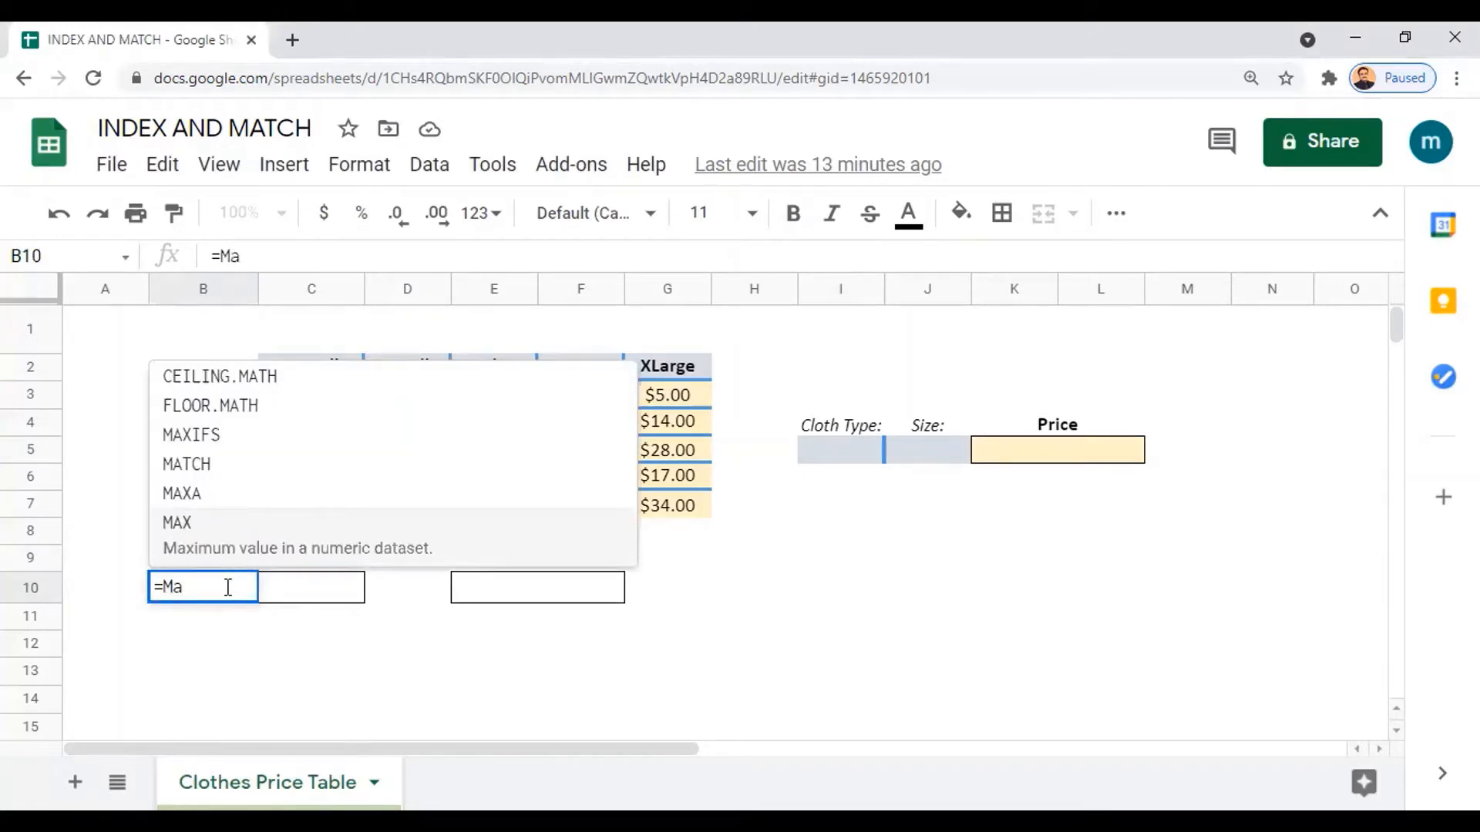
pyautogui.click(213, 466)
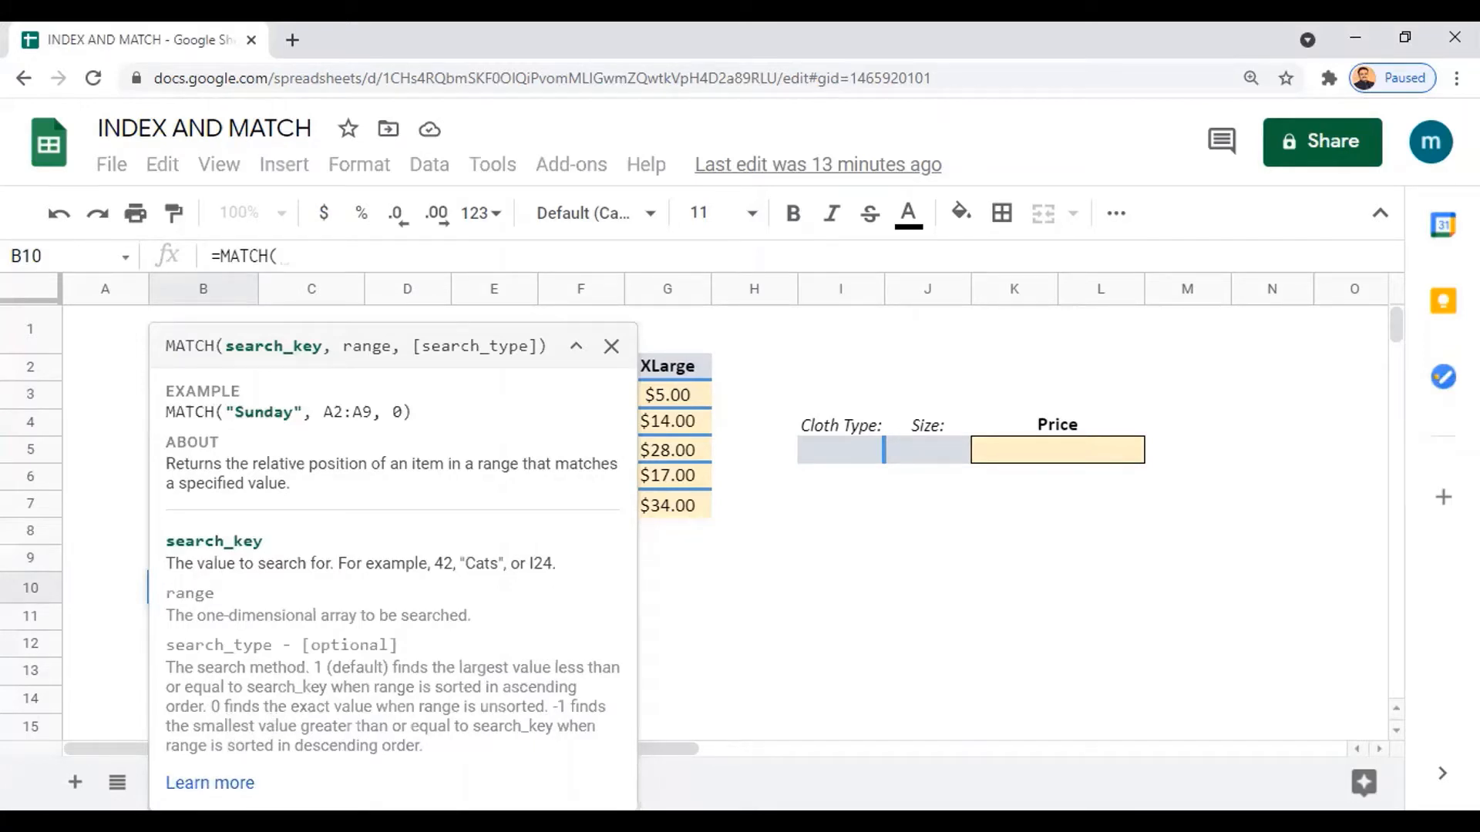
pyautogui.press('Right')
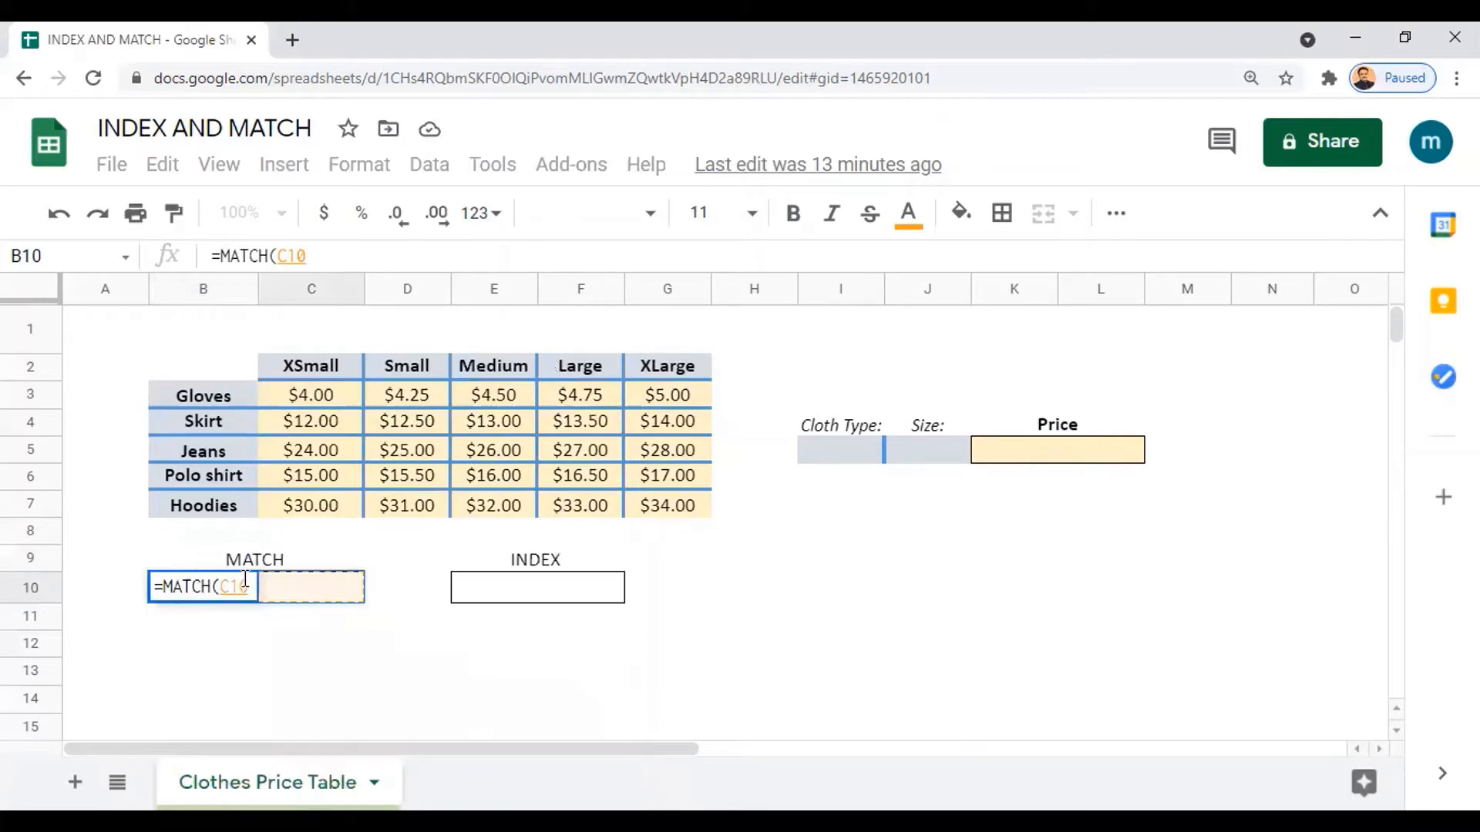
pyautogui.press('BackSpace')
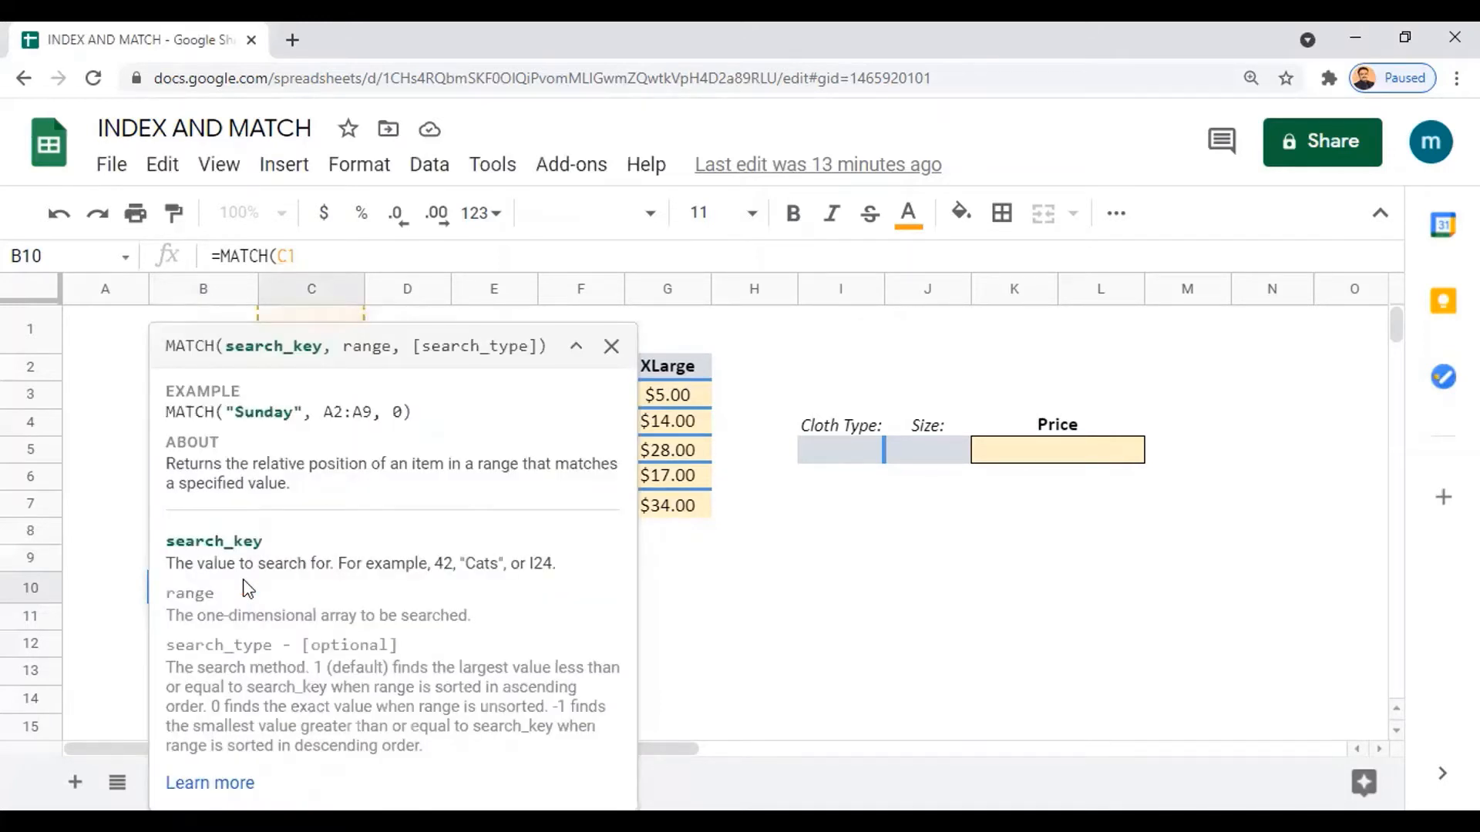
pyautogui.press('BackSpace')
pyautogui.press('BackSpace')
# - Complete B10's MATCH formula with search key "Gloves", the cloth type range B3:B7 and search type 0
pyautogui.write('"Gloves')
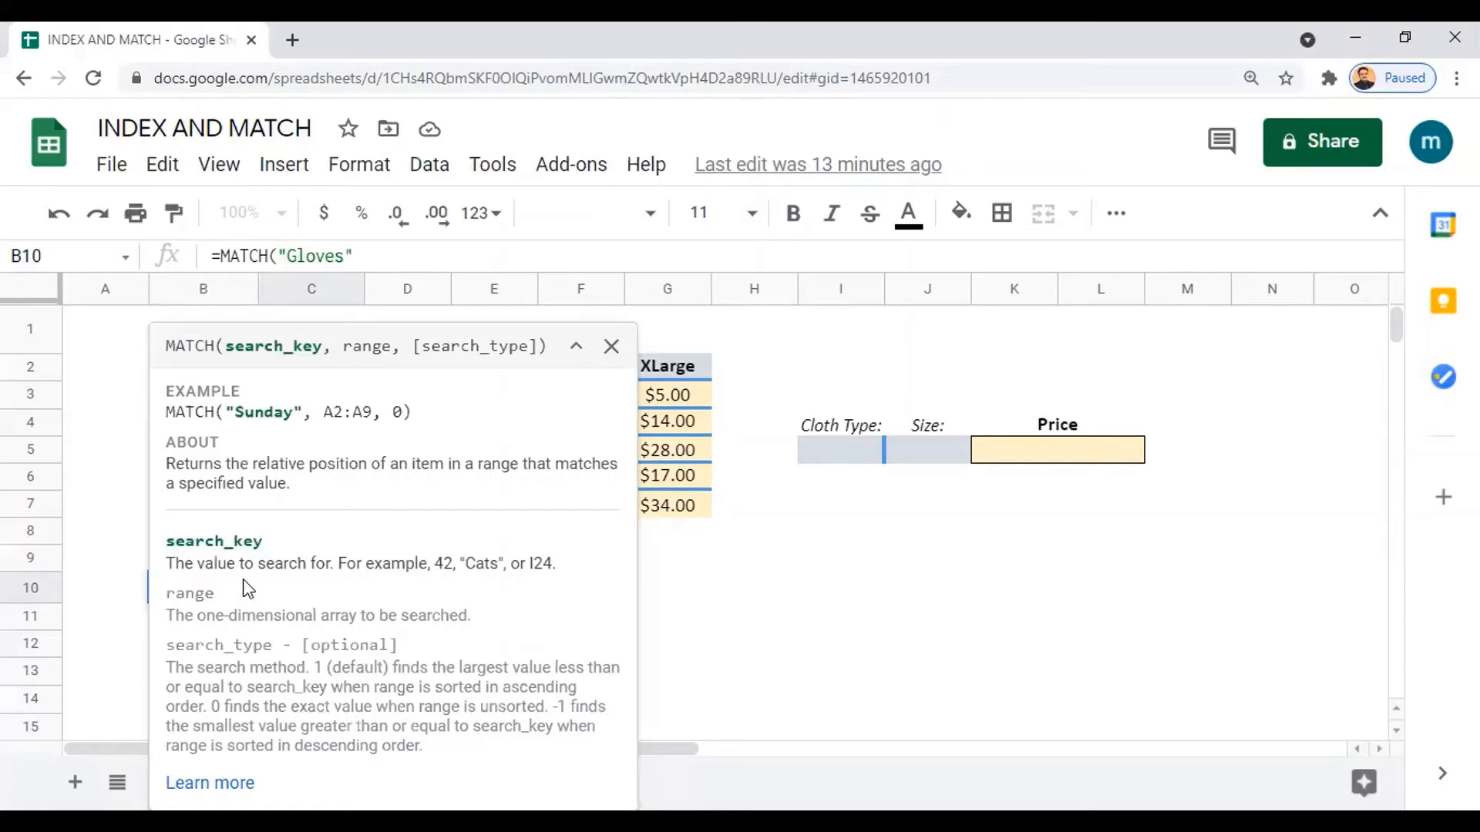
pyautogui.click(377, 255)
pyautogui.write('"')
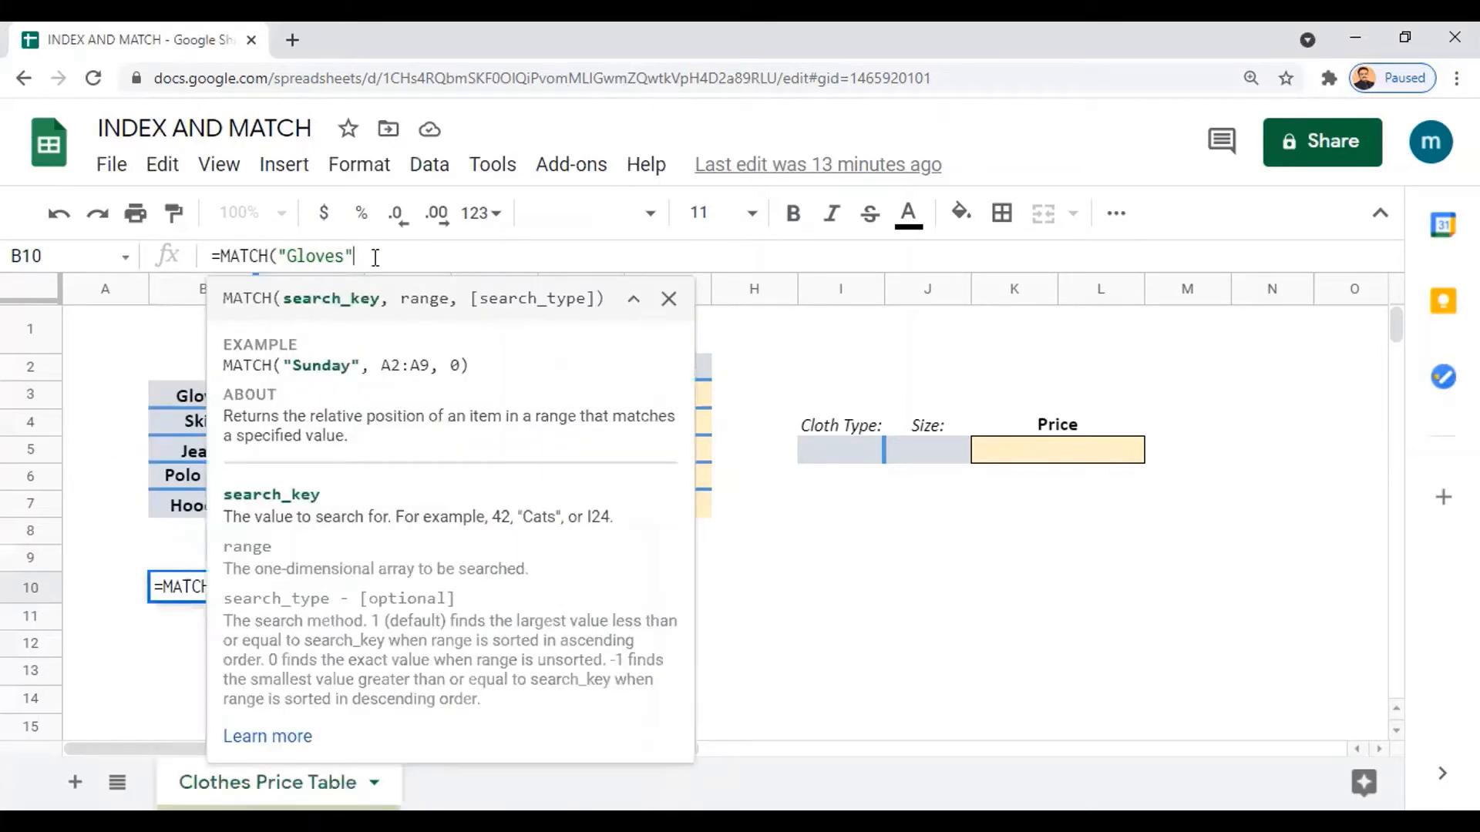
pyautogui.write(',')
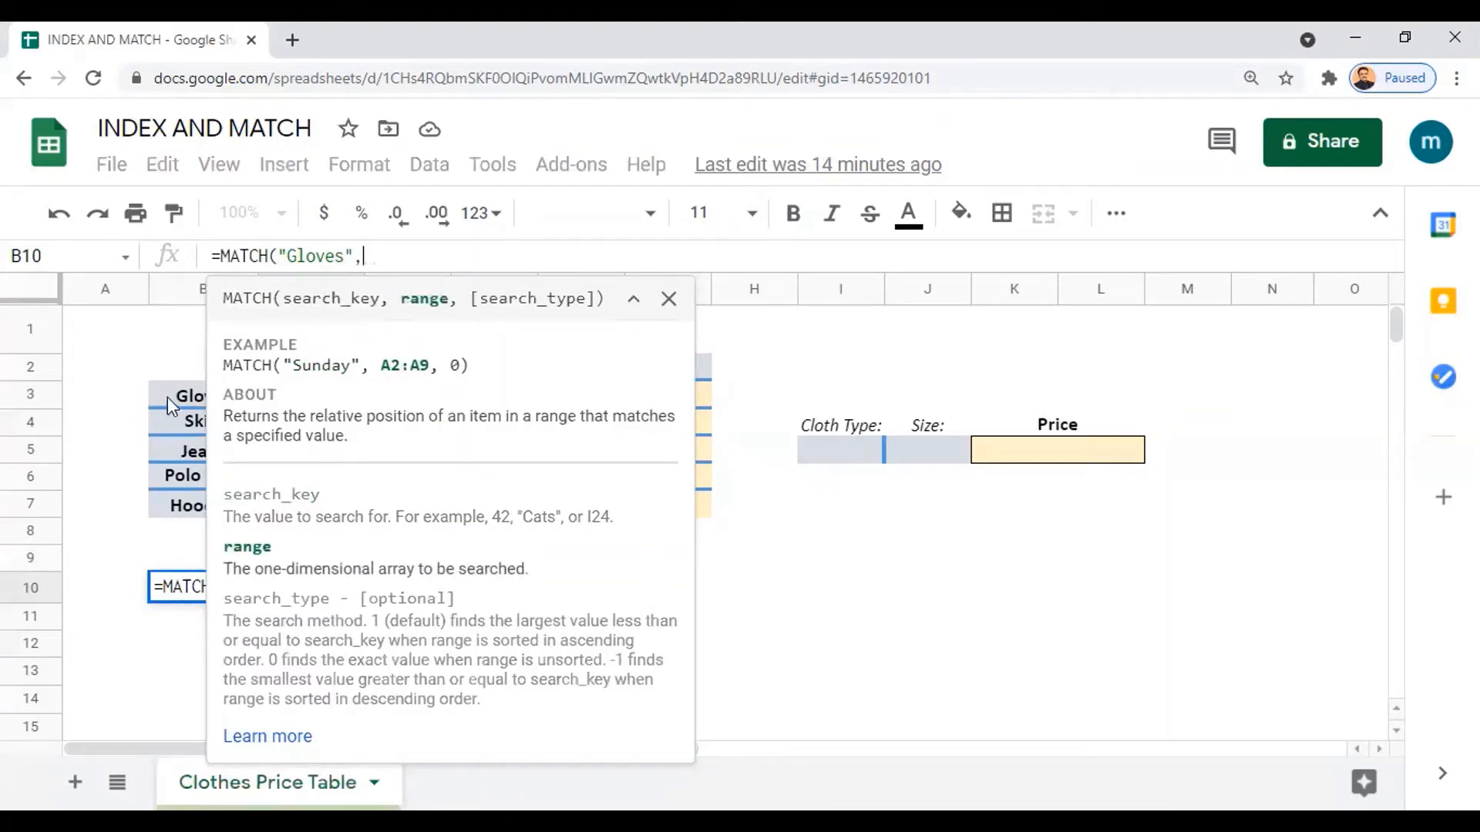
pyautogui.moveTo(168, 397); pyautogui.dragTo(177, 515)
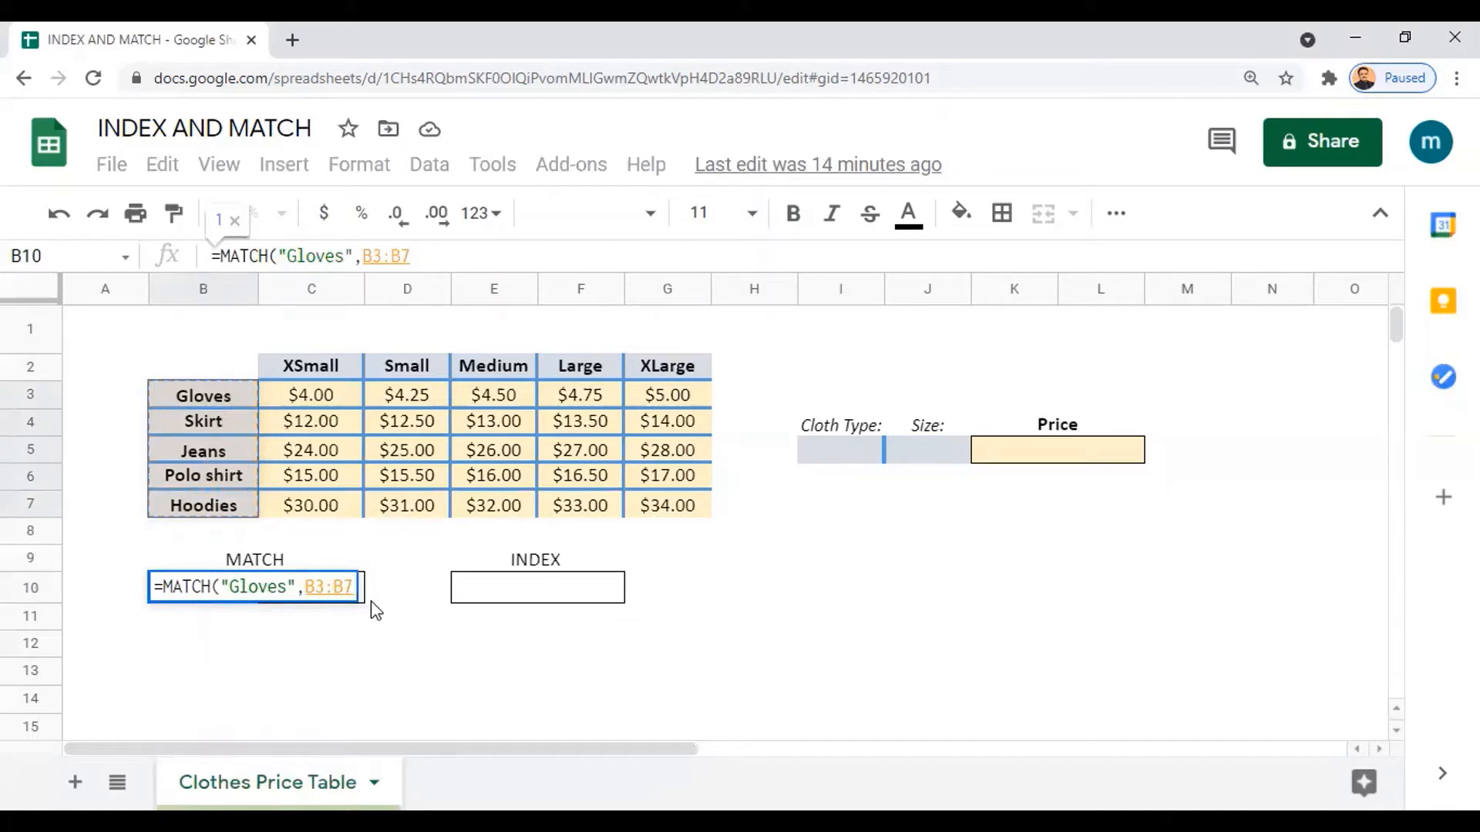
pyautogui.write(',')
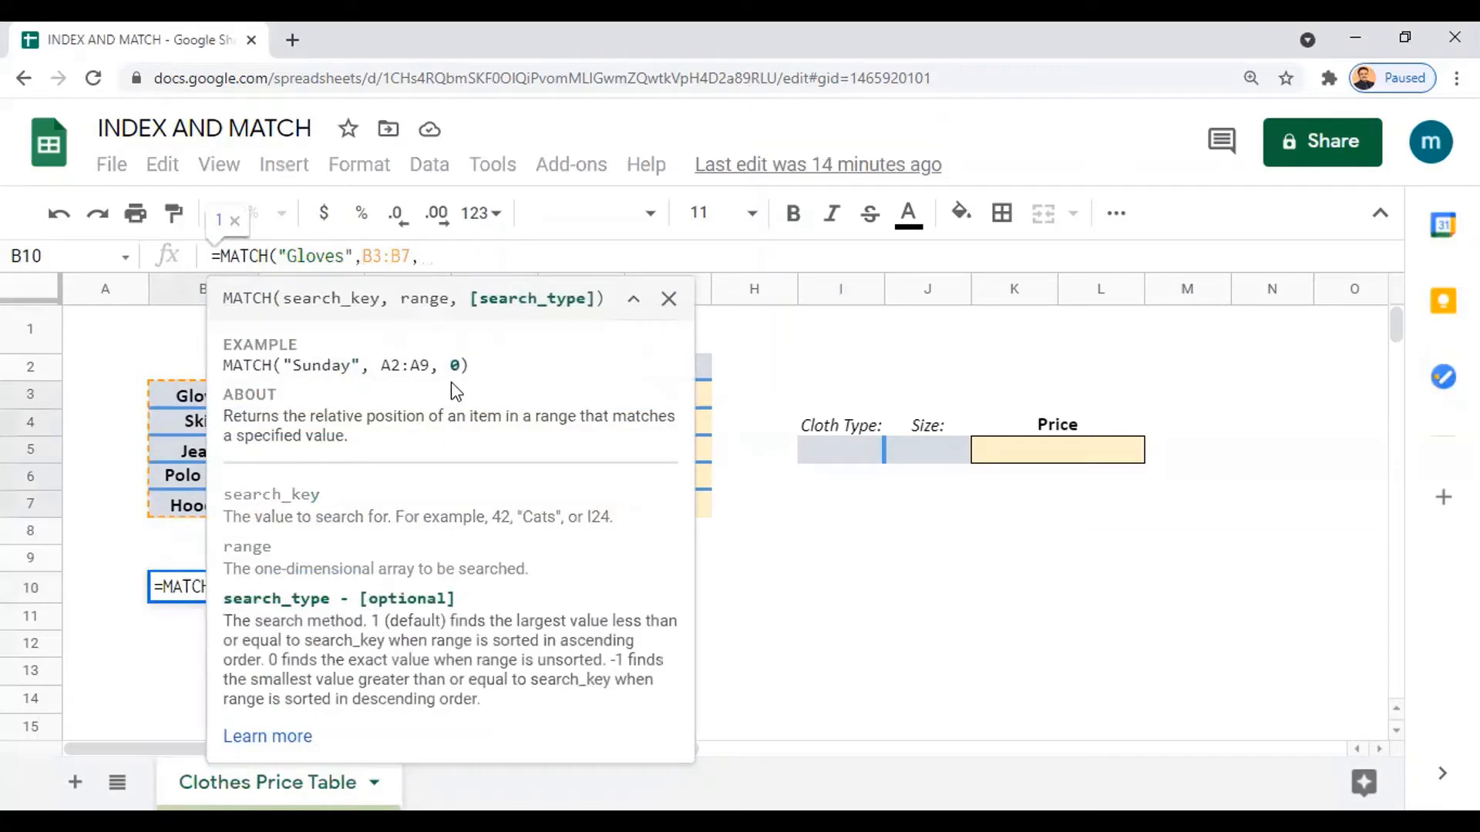
pyautogui.click(437, 255)
pyautogui.write('0')
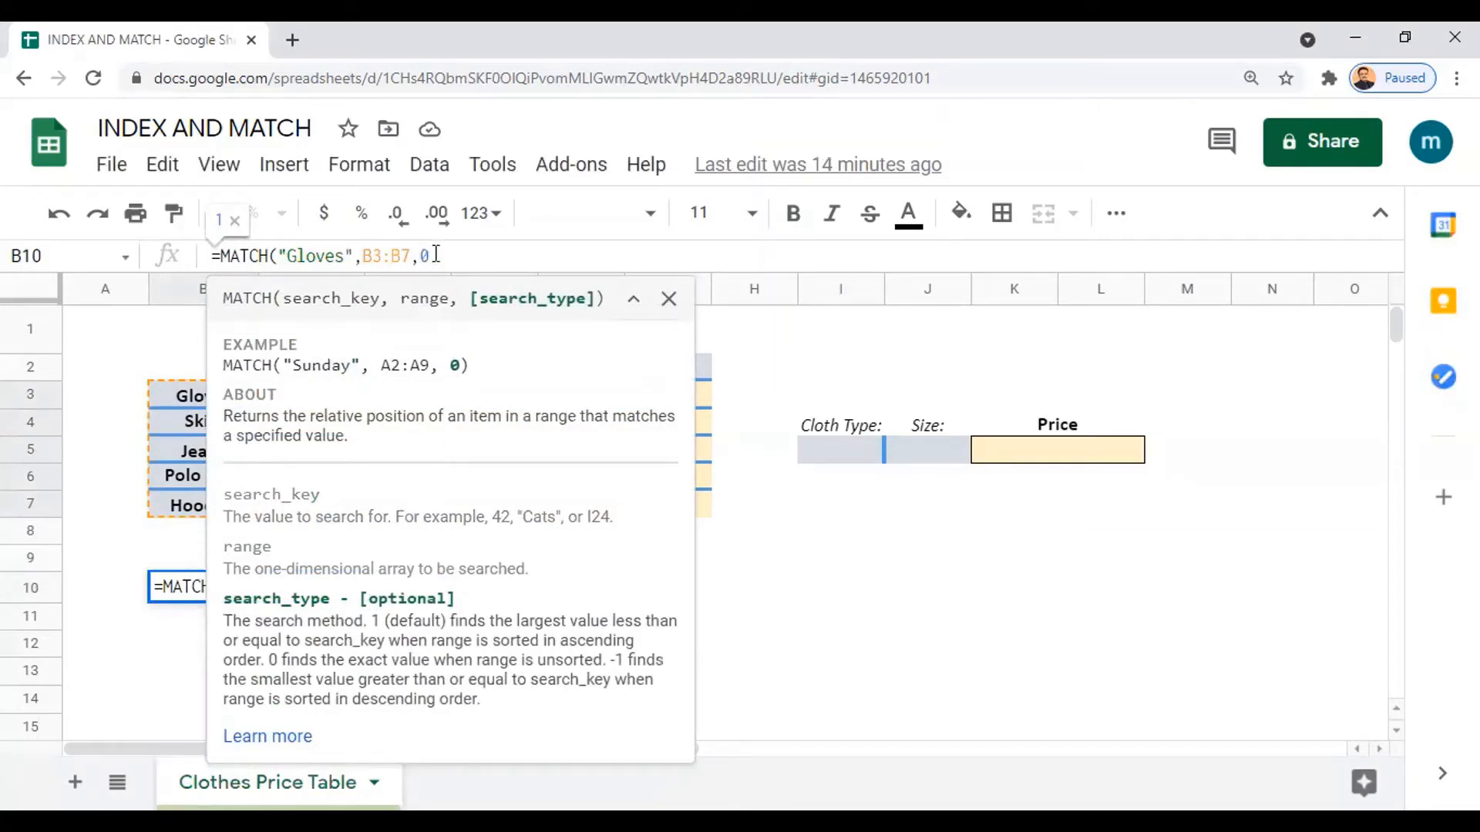
pyautogui.write(')')
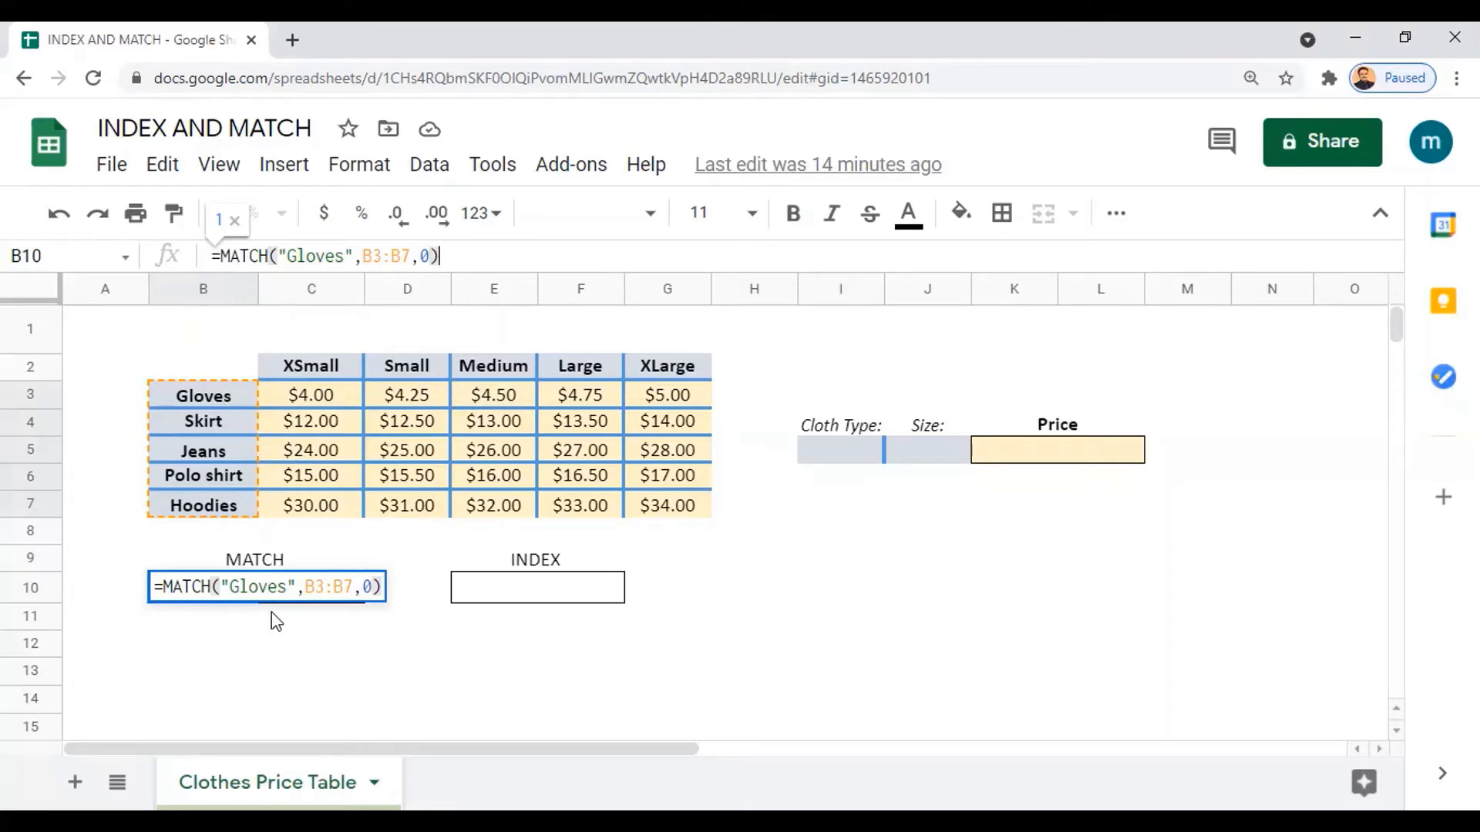
pyautogui.press('Return')
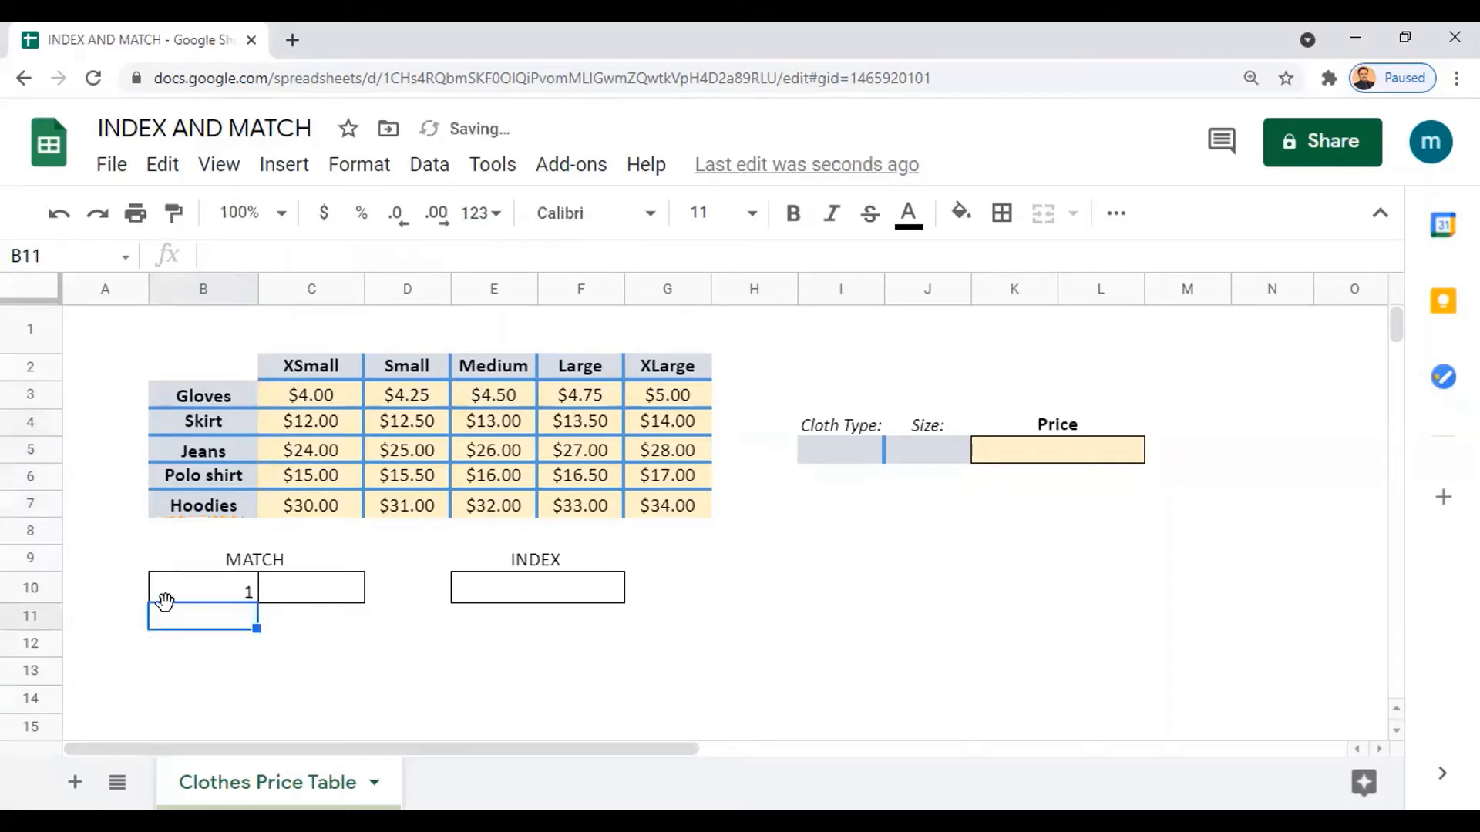
pyautogui.click(174, 595)
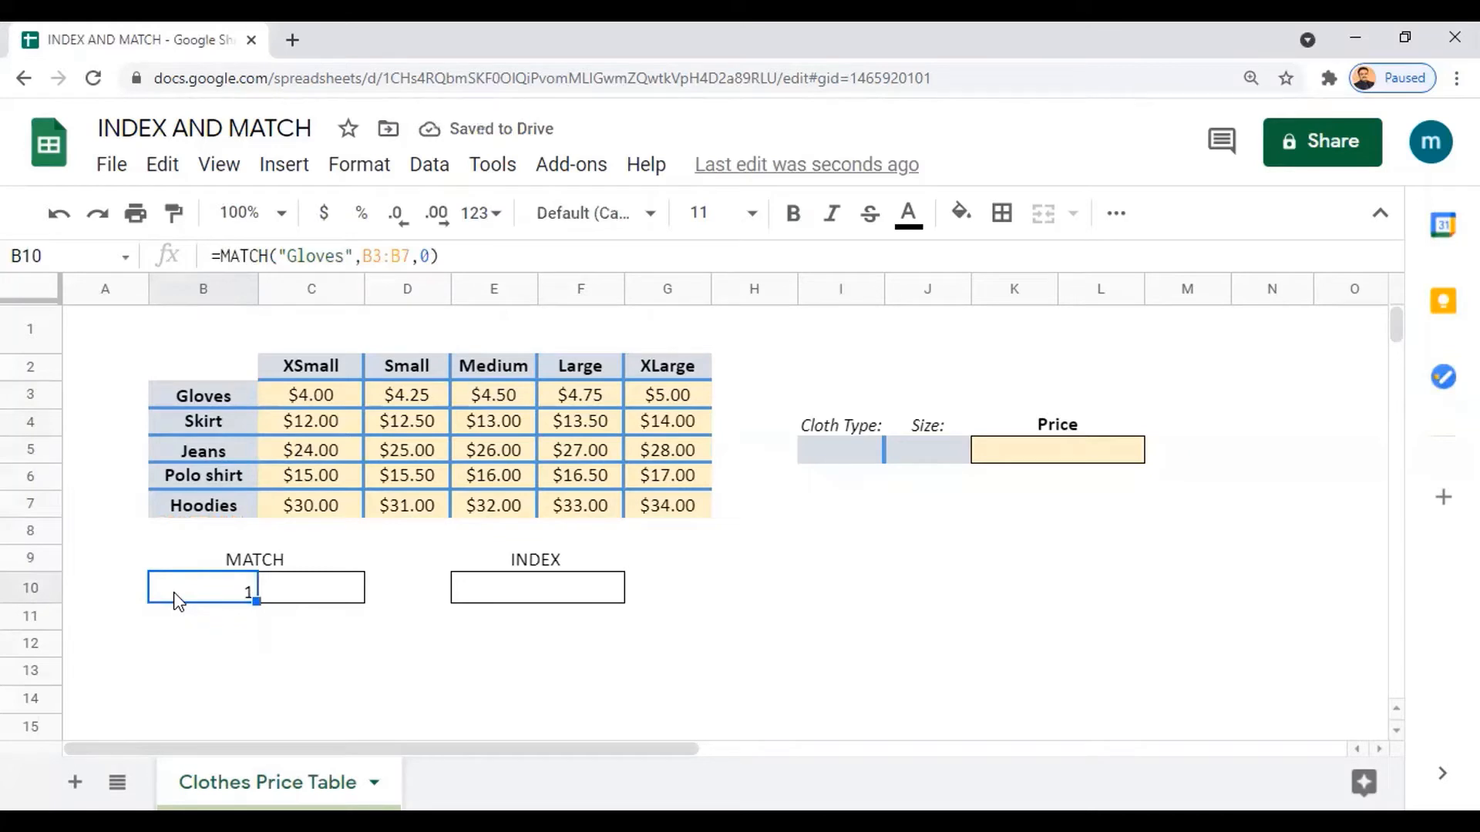
# - Start a MATCH formula in cell C10 with "Small" as the search key
pyautogui.click(300, 593)
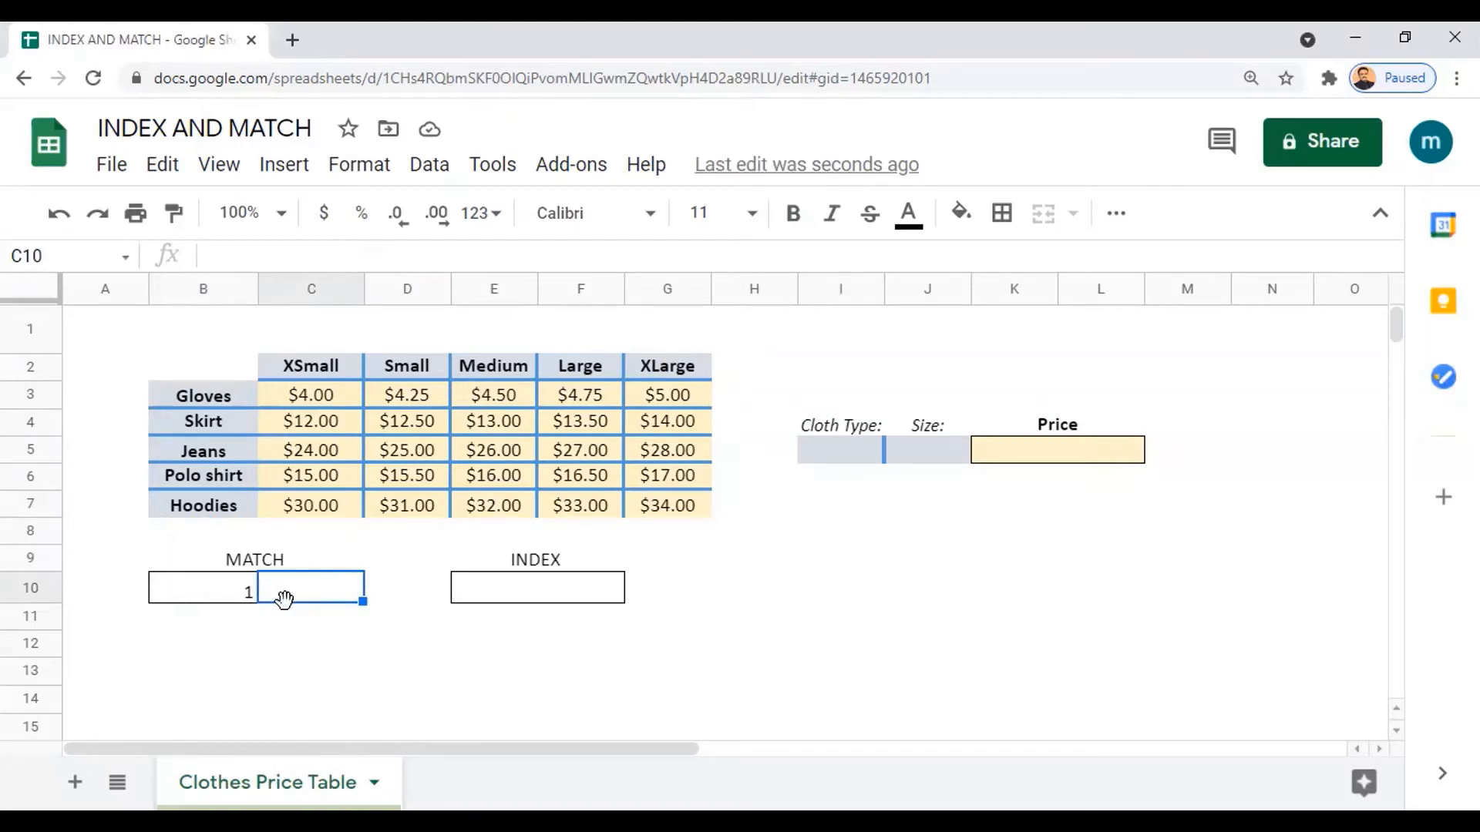
pyautogui.write('=')
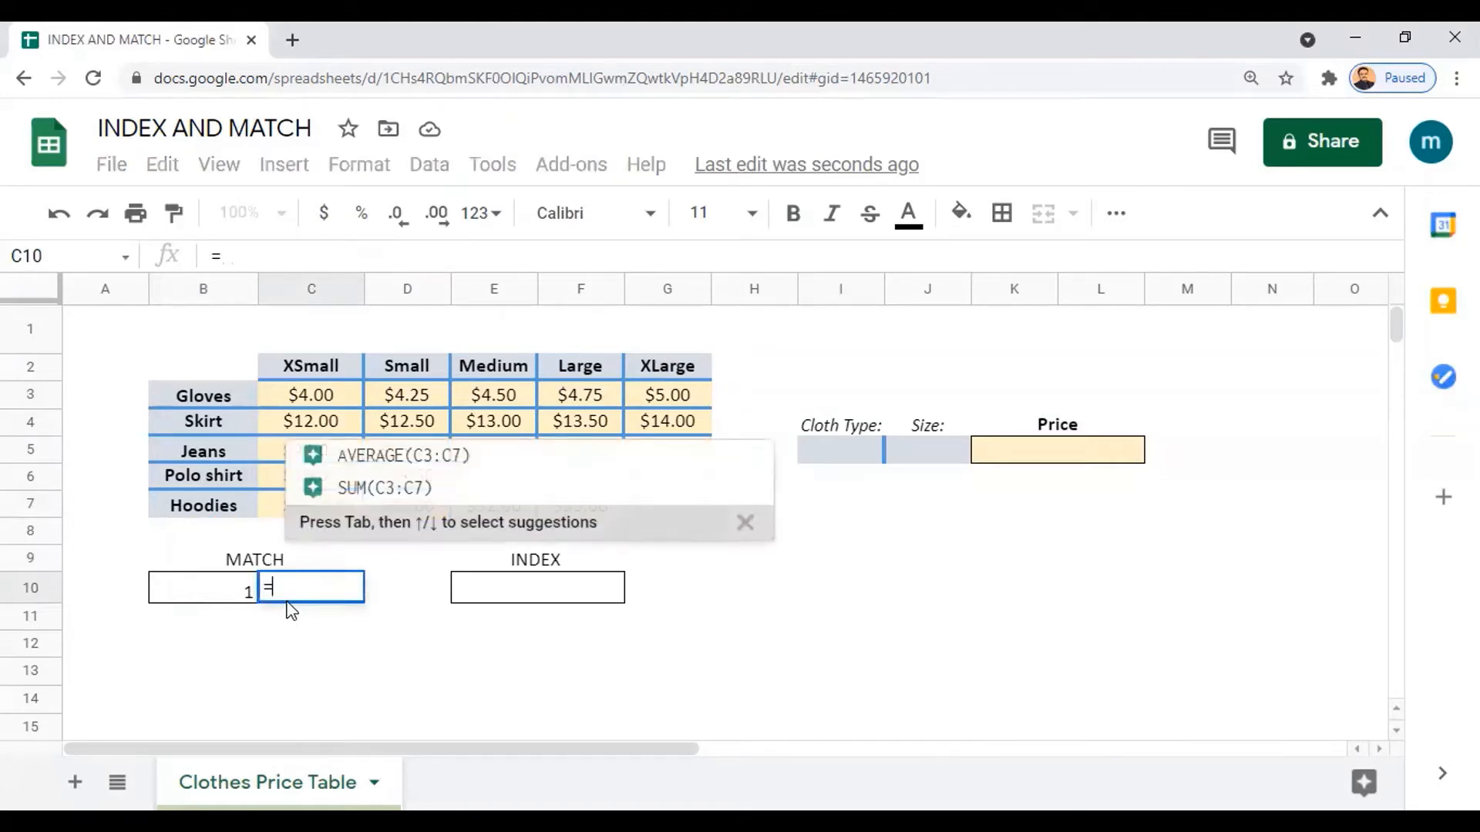
pyautogui.write('M')
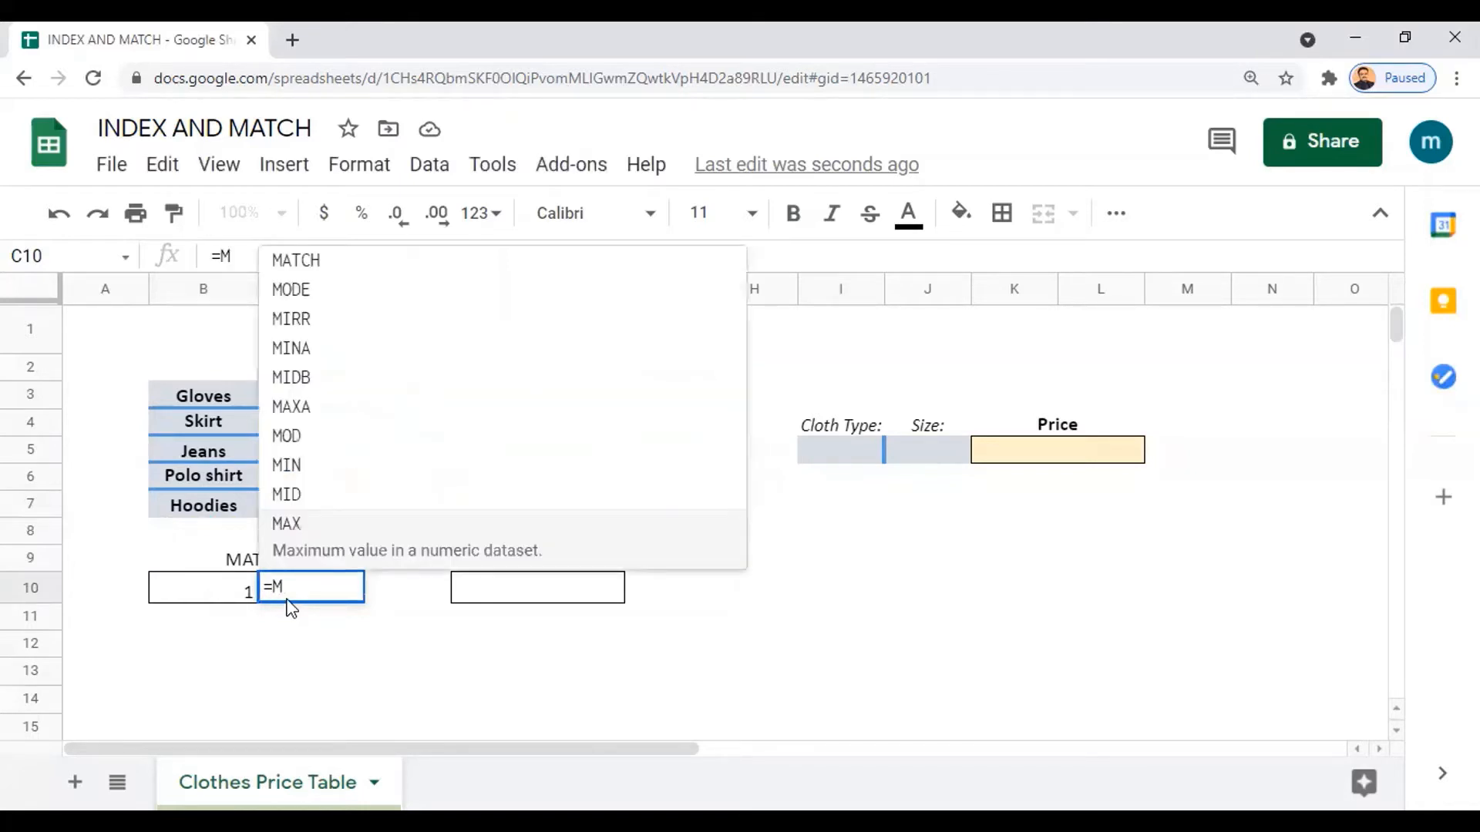
pyautogui.click(318, 266)
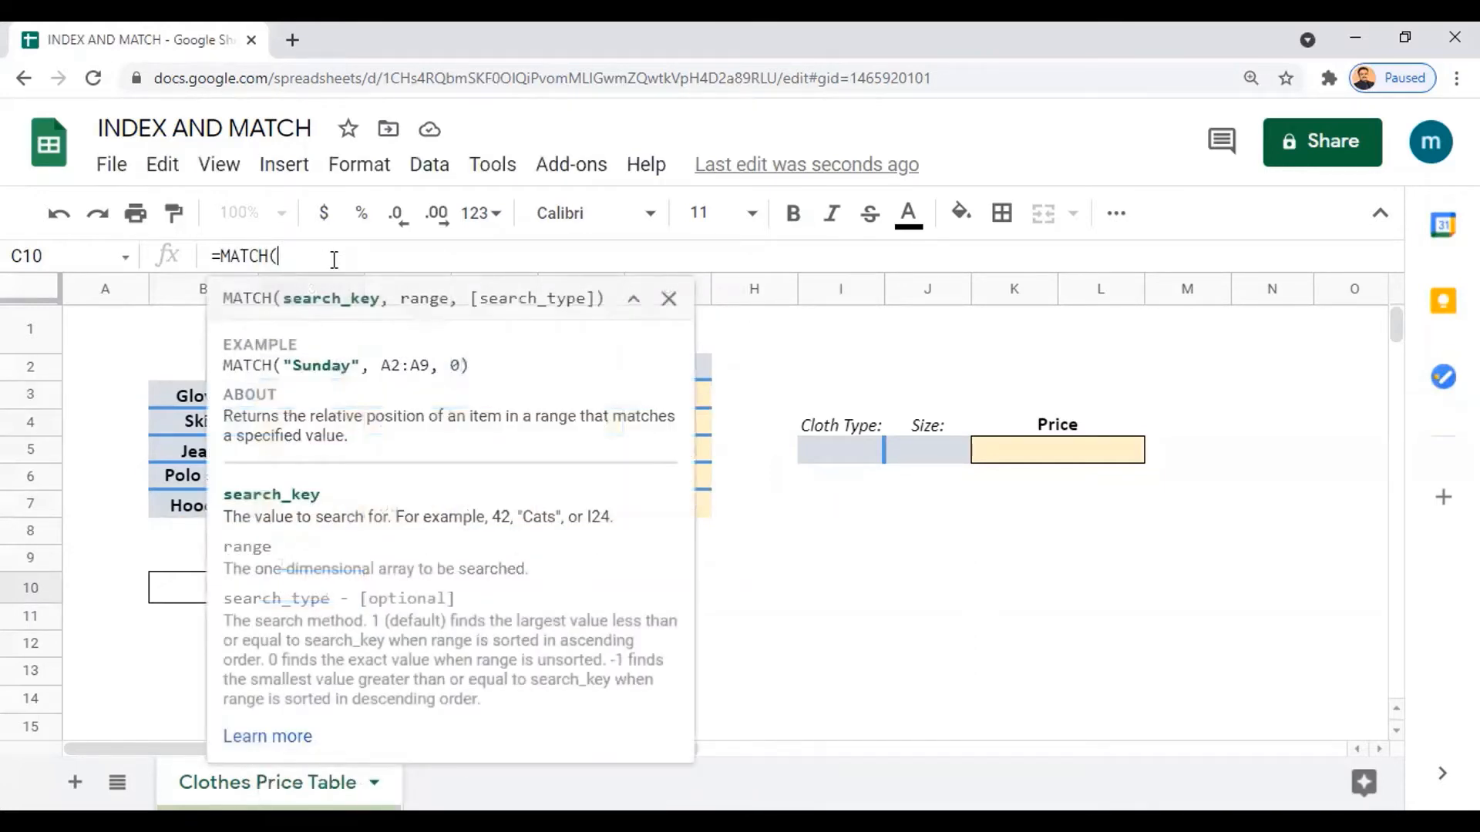
pyautogui.write('"Small",')
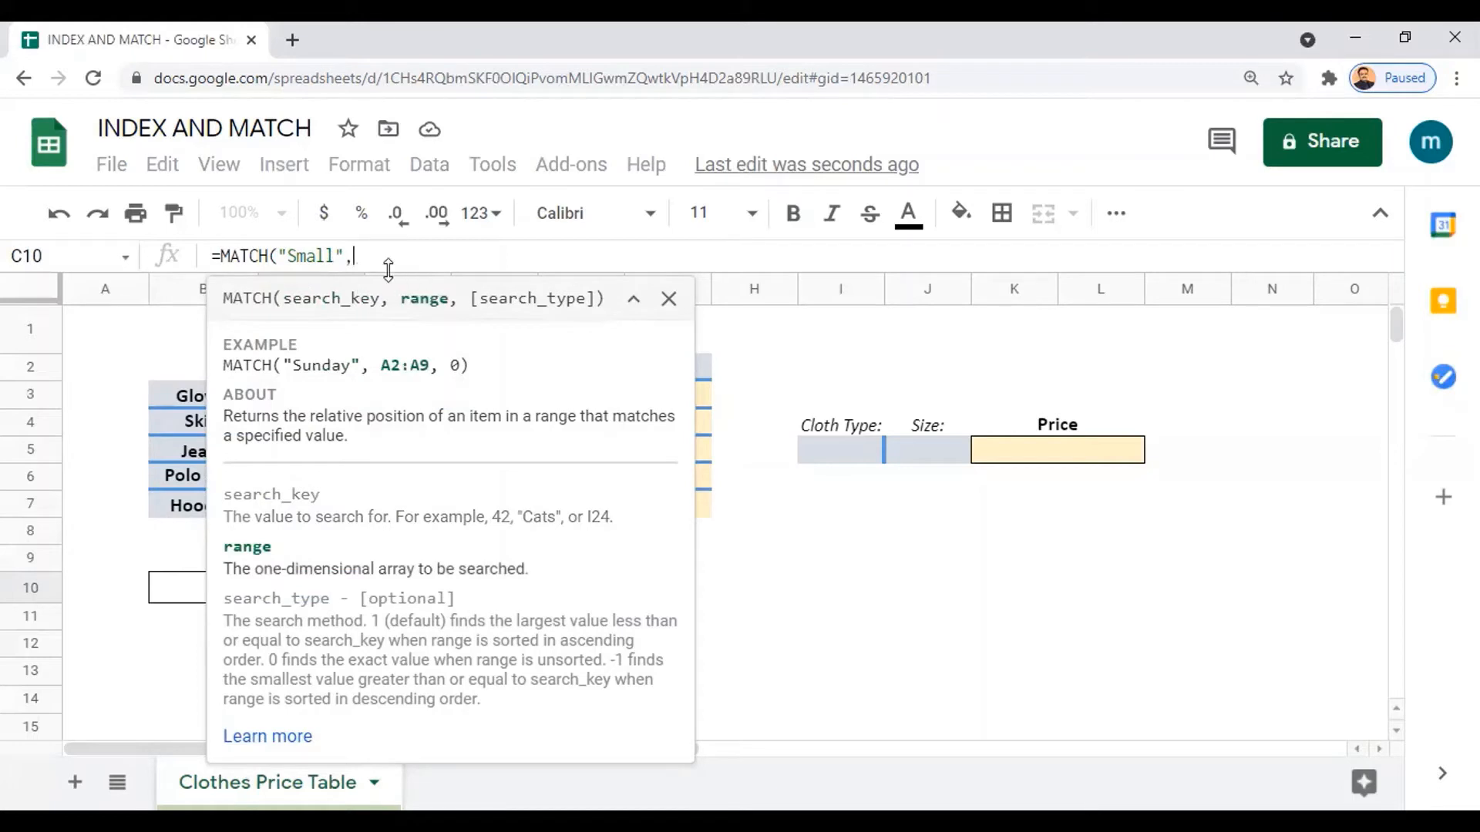
# - Complete C10's MATCH formula with the size header range C2:G2 and search type 0, and review both MATCH formulas
pyautogui.click(190, 368)
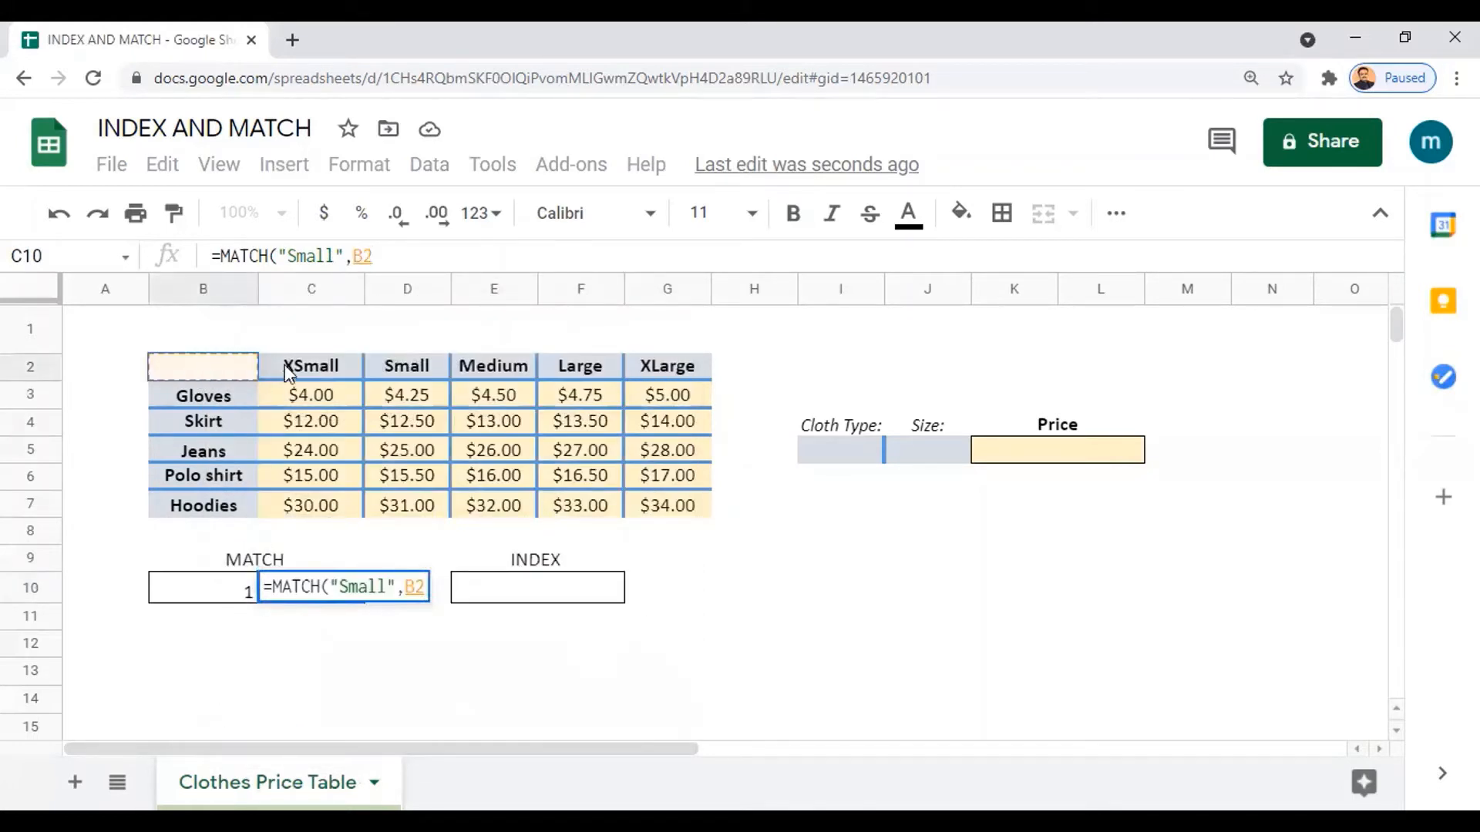
pyautogui.click(289, 373)
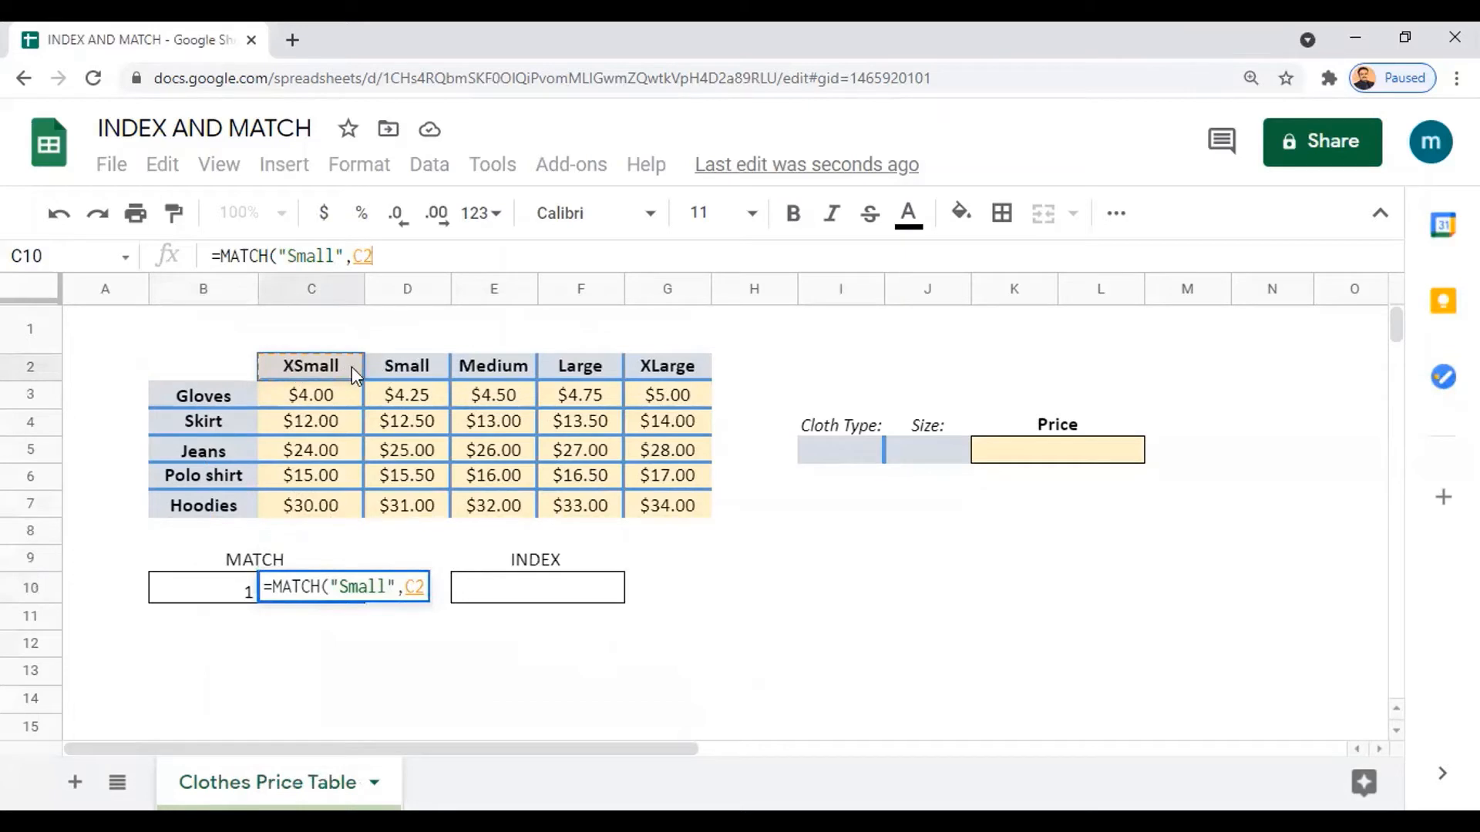
pyautogui.moveTo(557, 335); pyautogui.dragTo(678, 375)
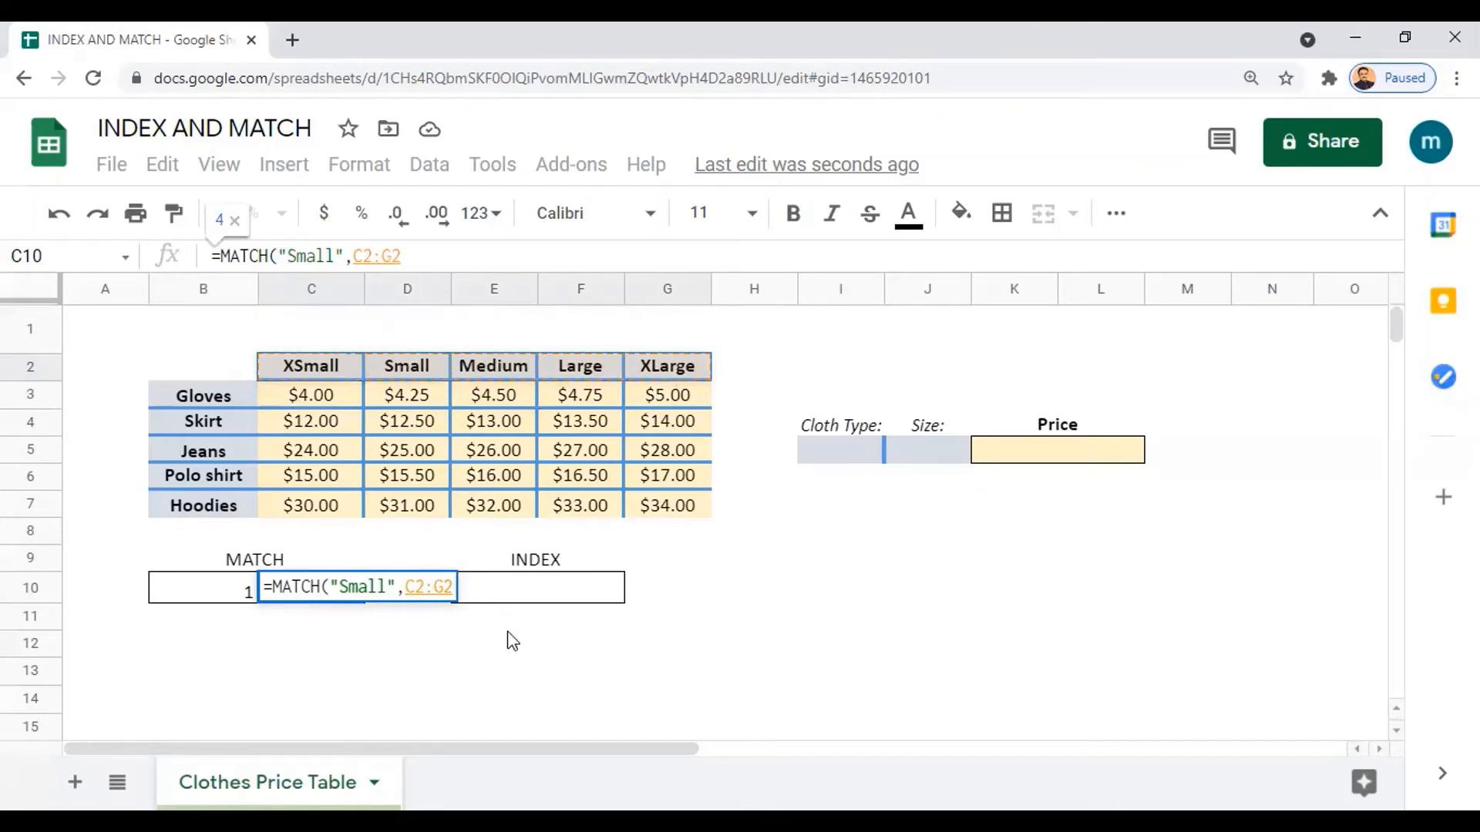
pyautogui.write(',0')
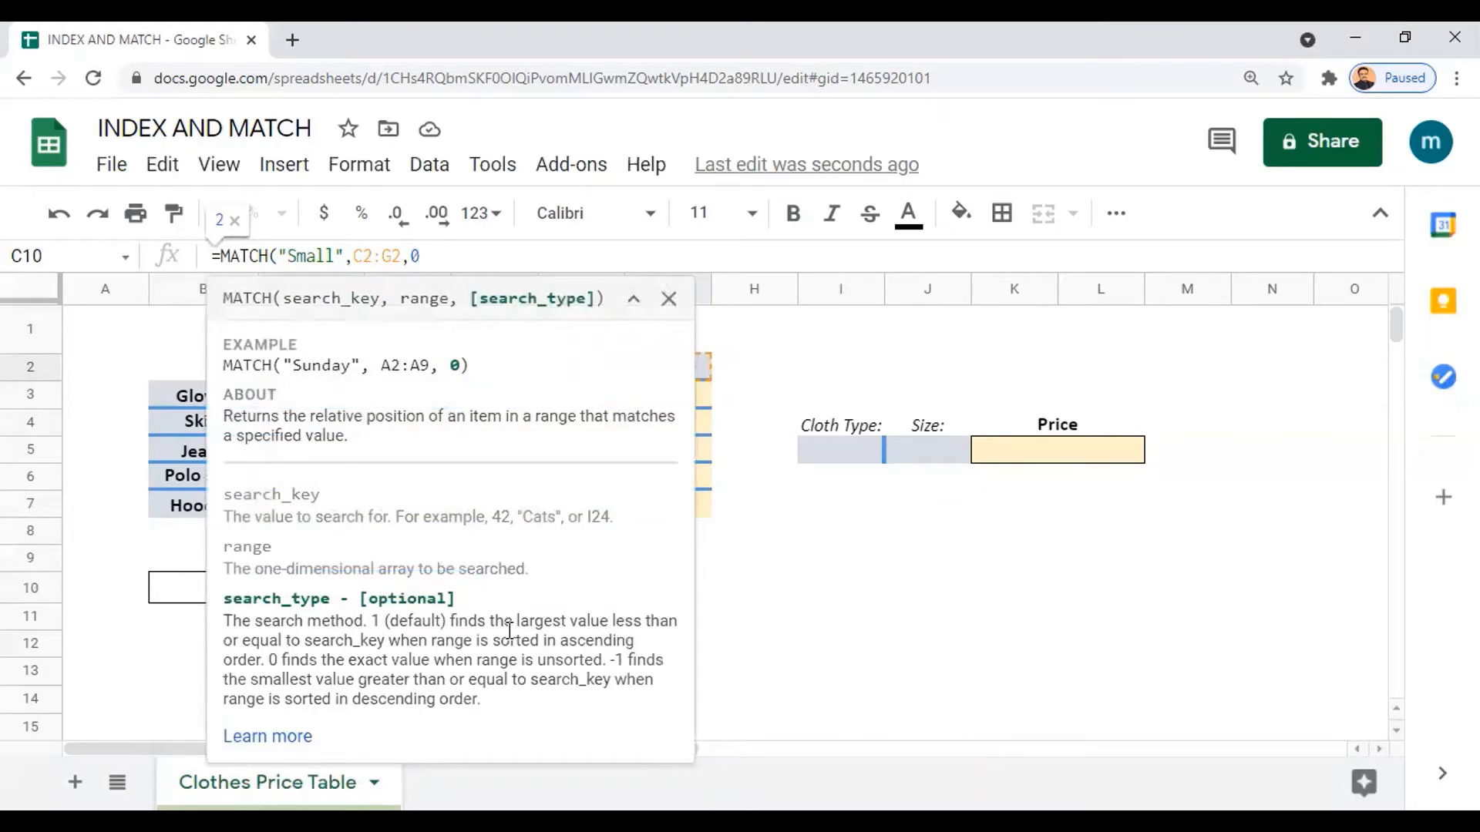
pyautogui.write(')')
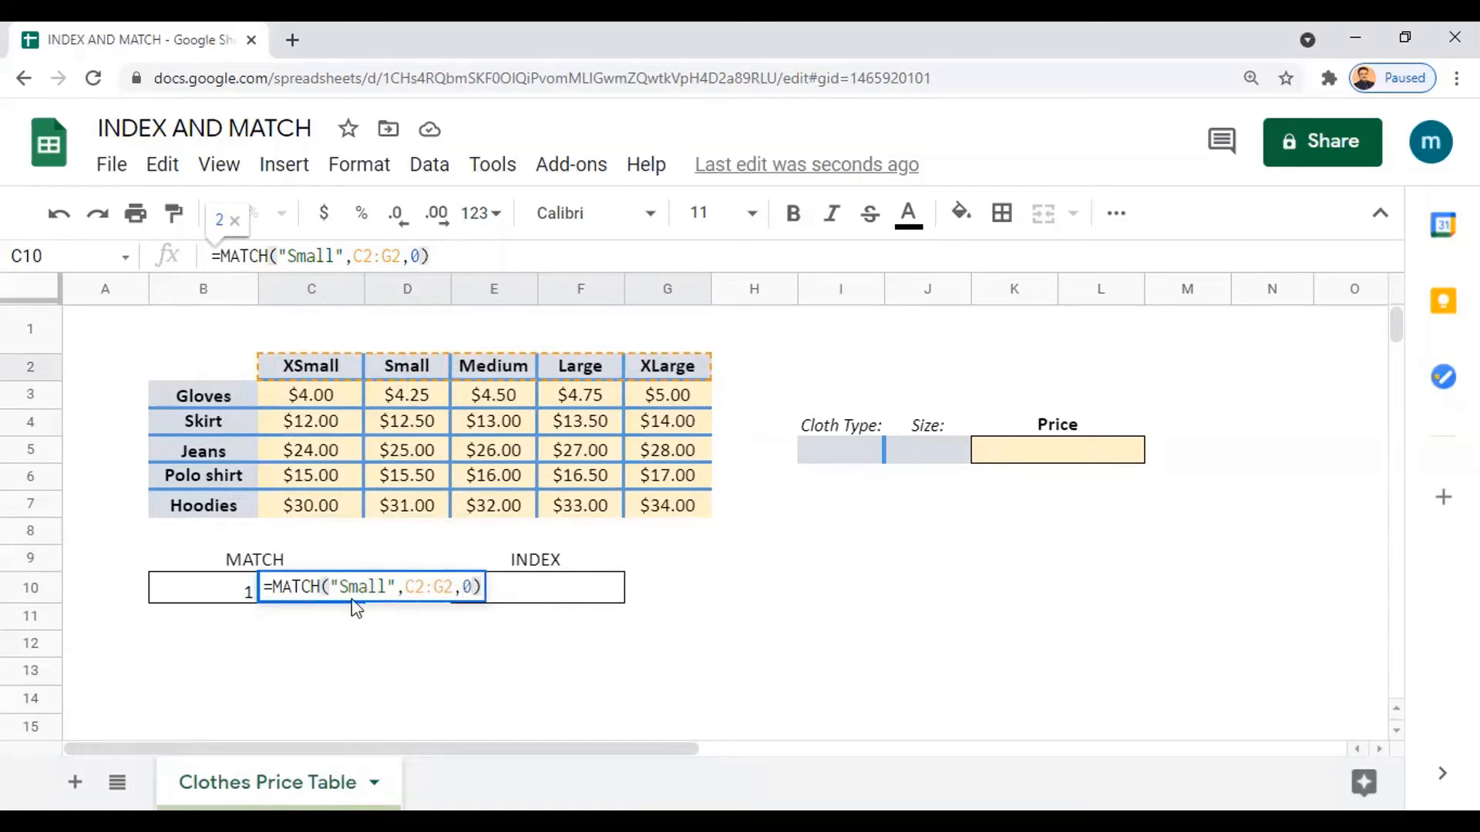
pyautogui.press('Return')
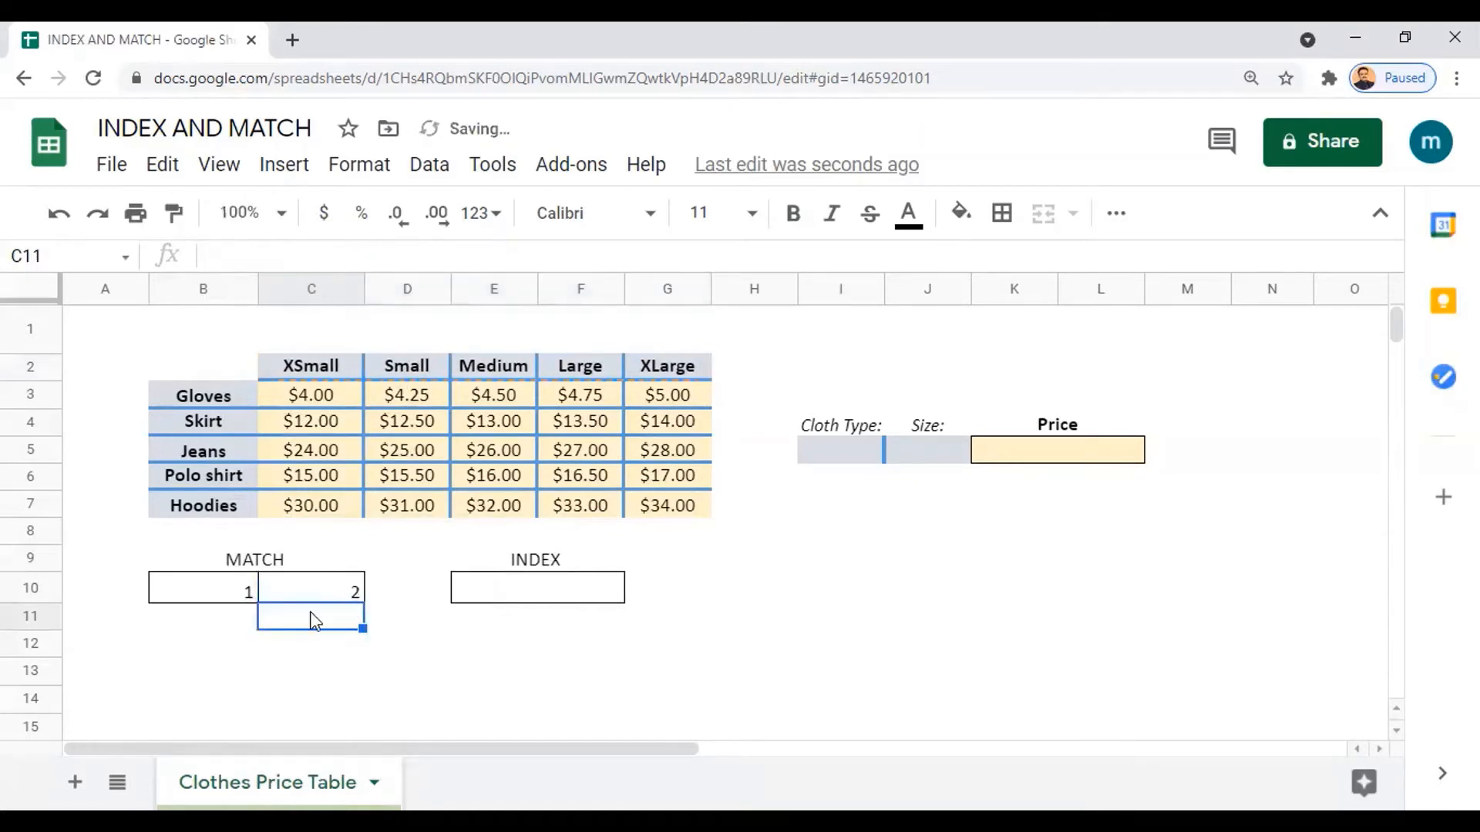
pyautogui.click(247, 589)
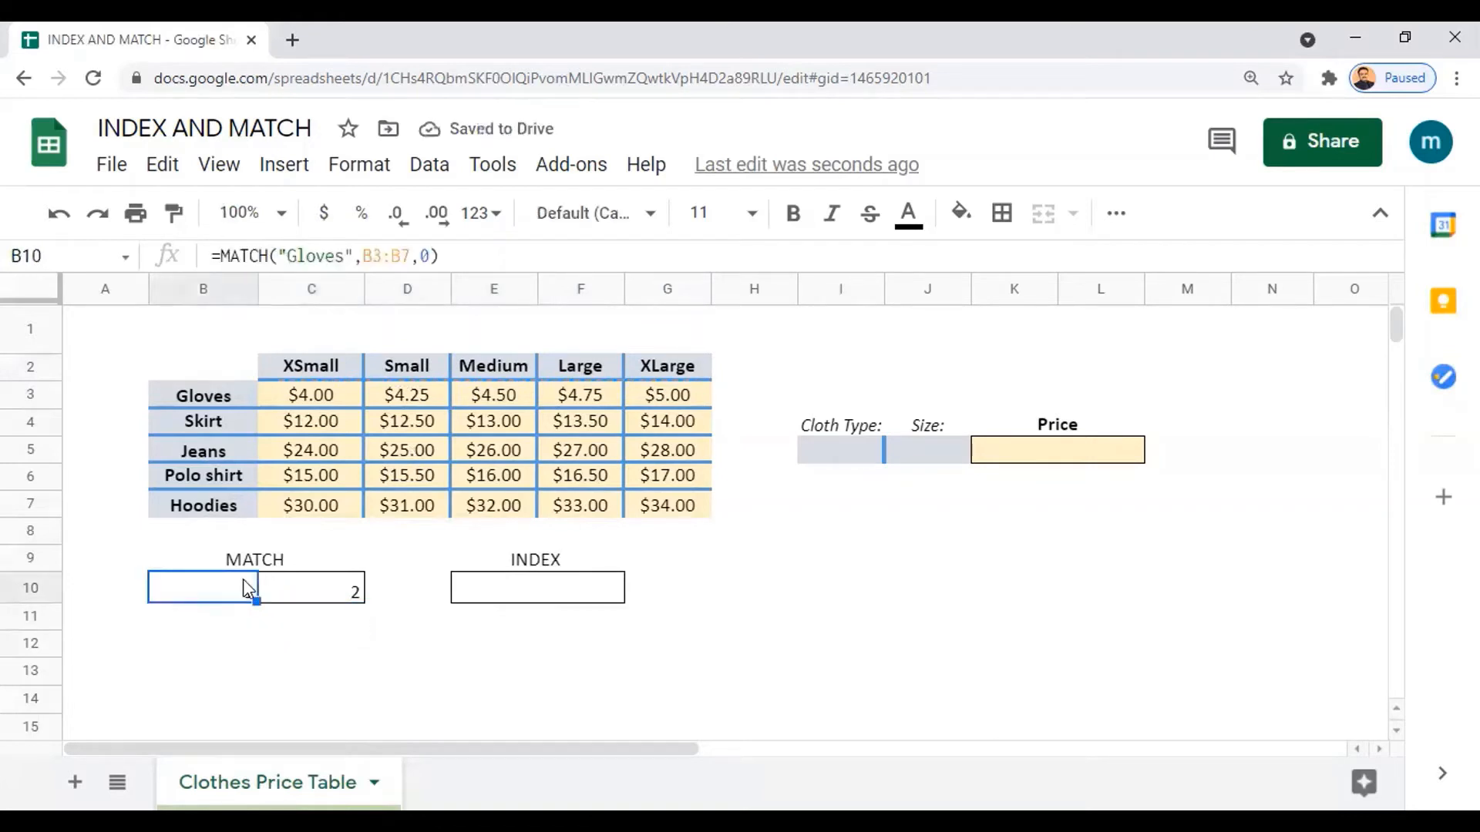
pyautogui.click(311, 595)
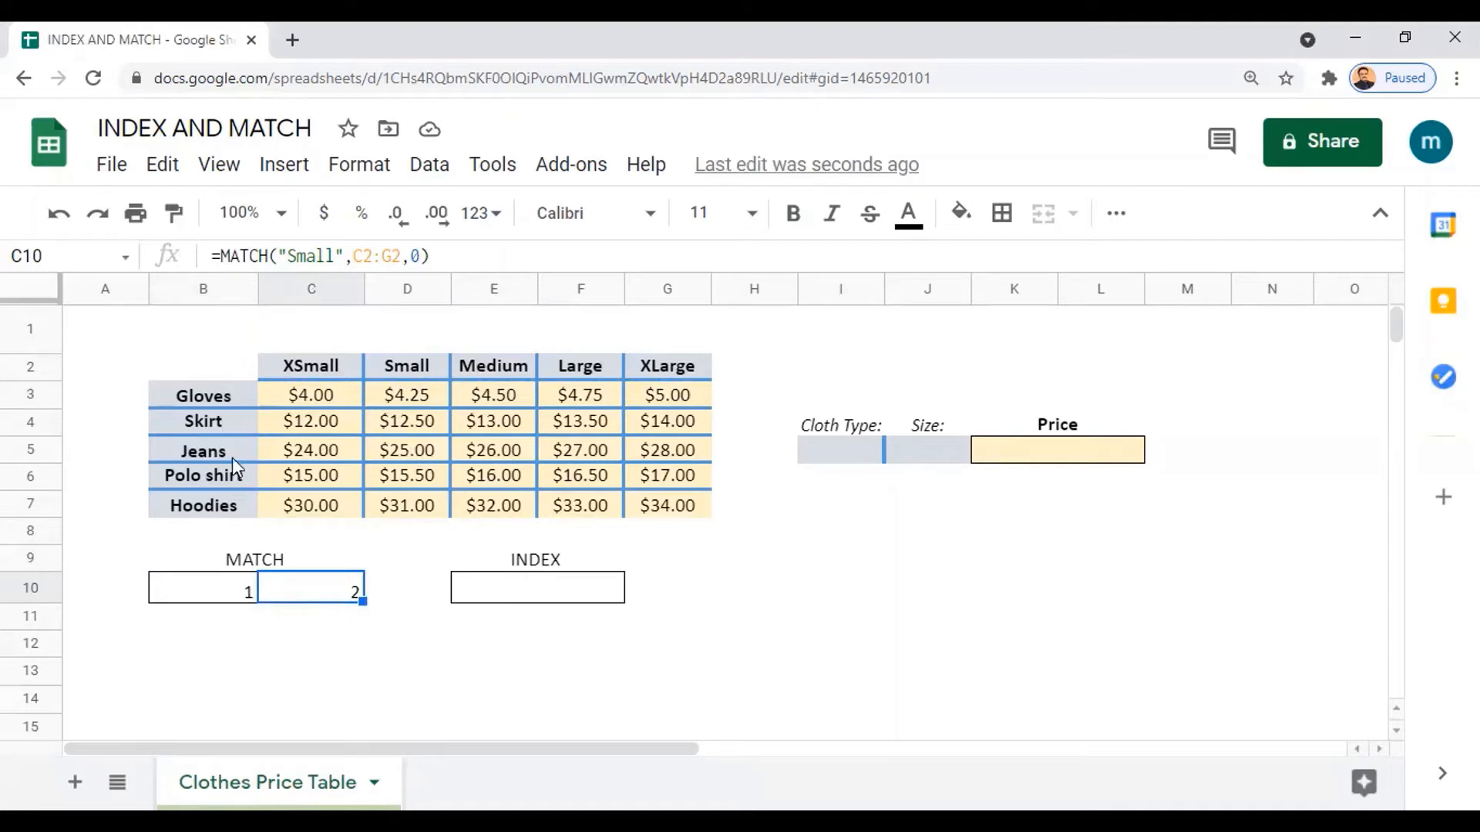
pyautogui.click(230, 591)
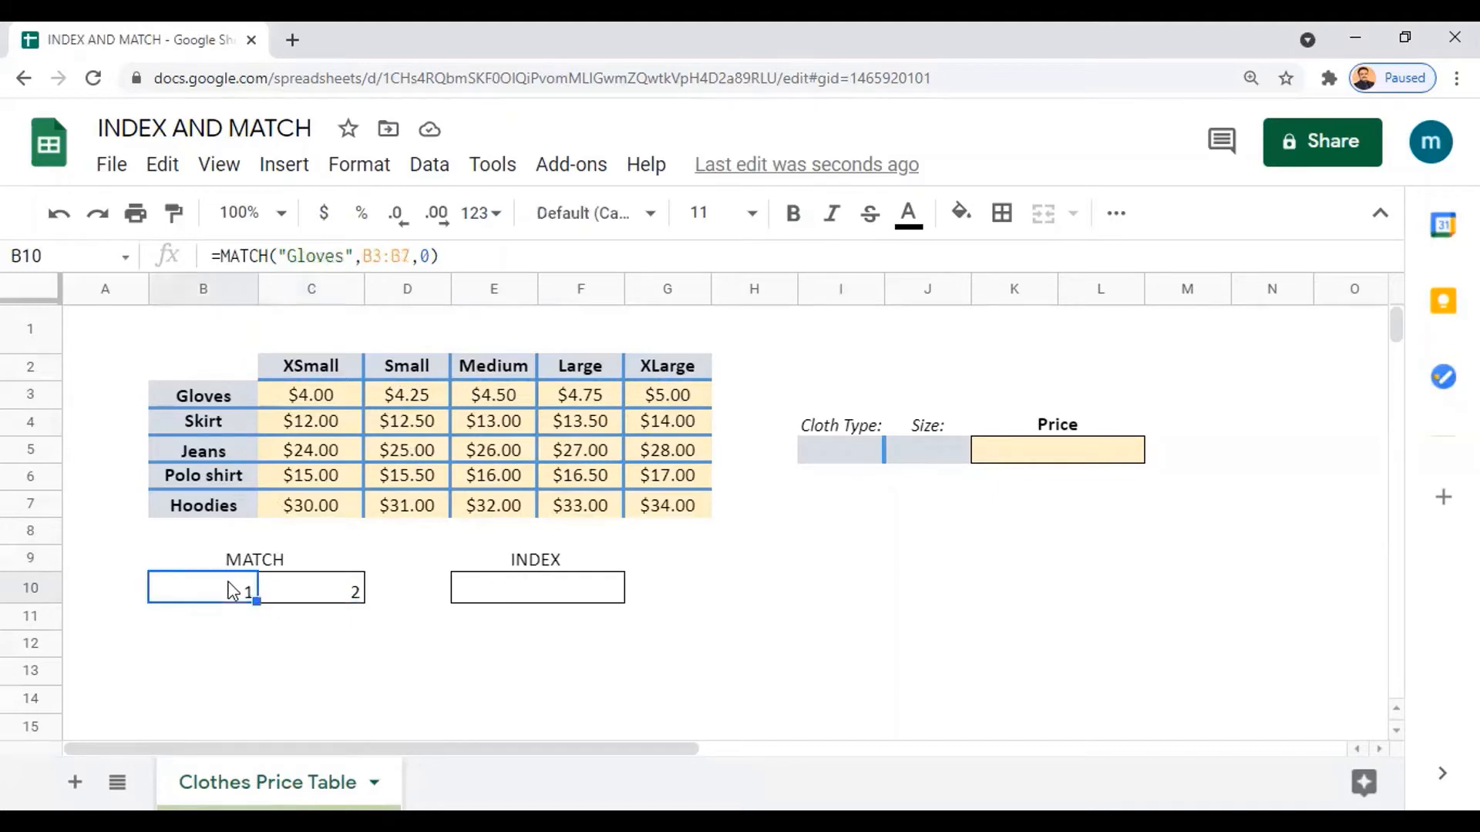
# - Start an INDEX formula in the merged cell E10:F10 under the INDEX heading
pyautogui.click(312, 586)
pyautogui.click(522, 590)
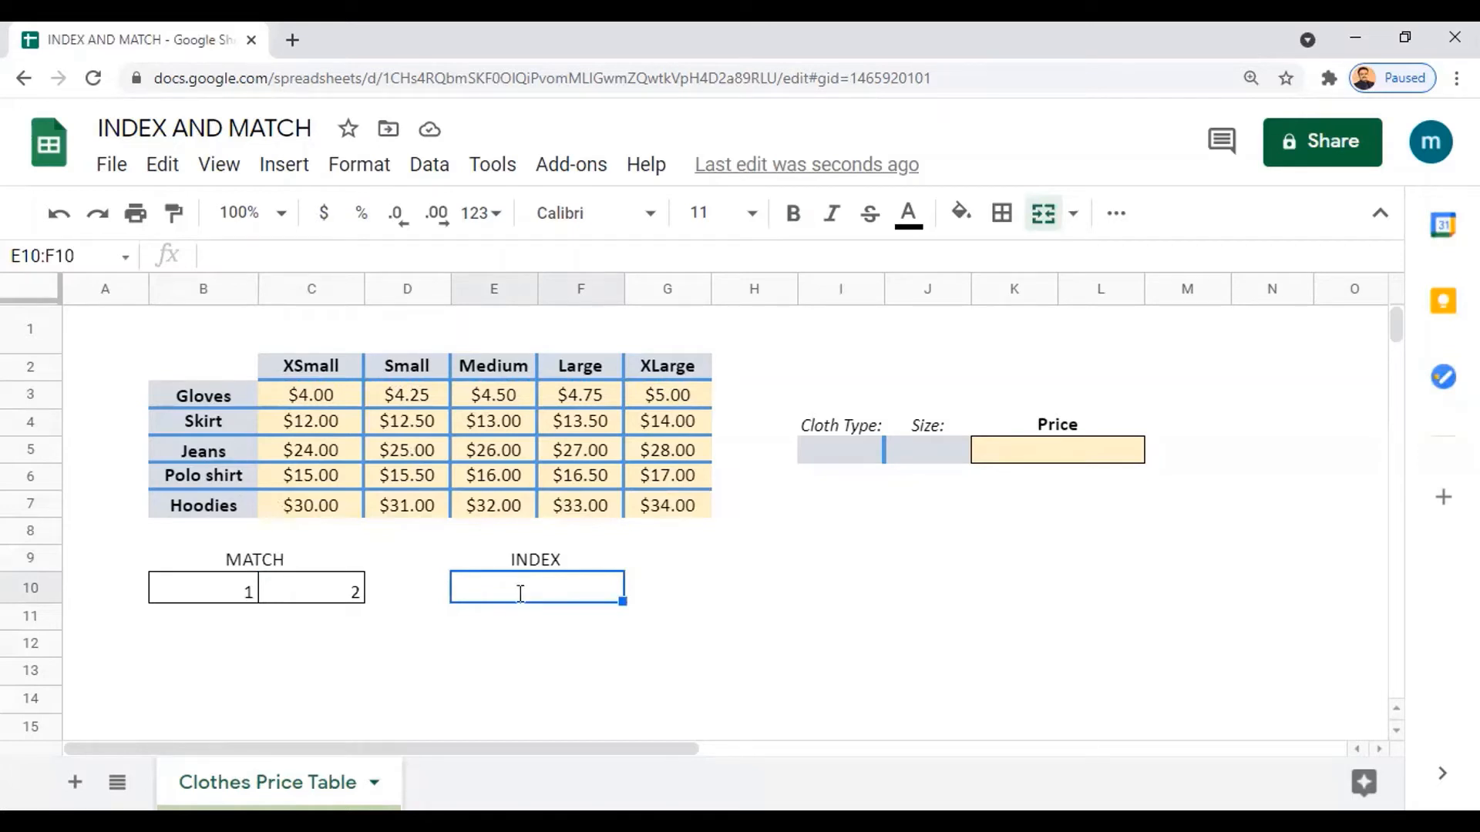
pyautogui.write('=')
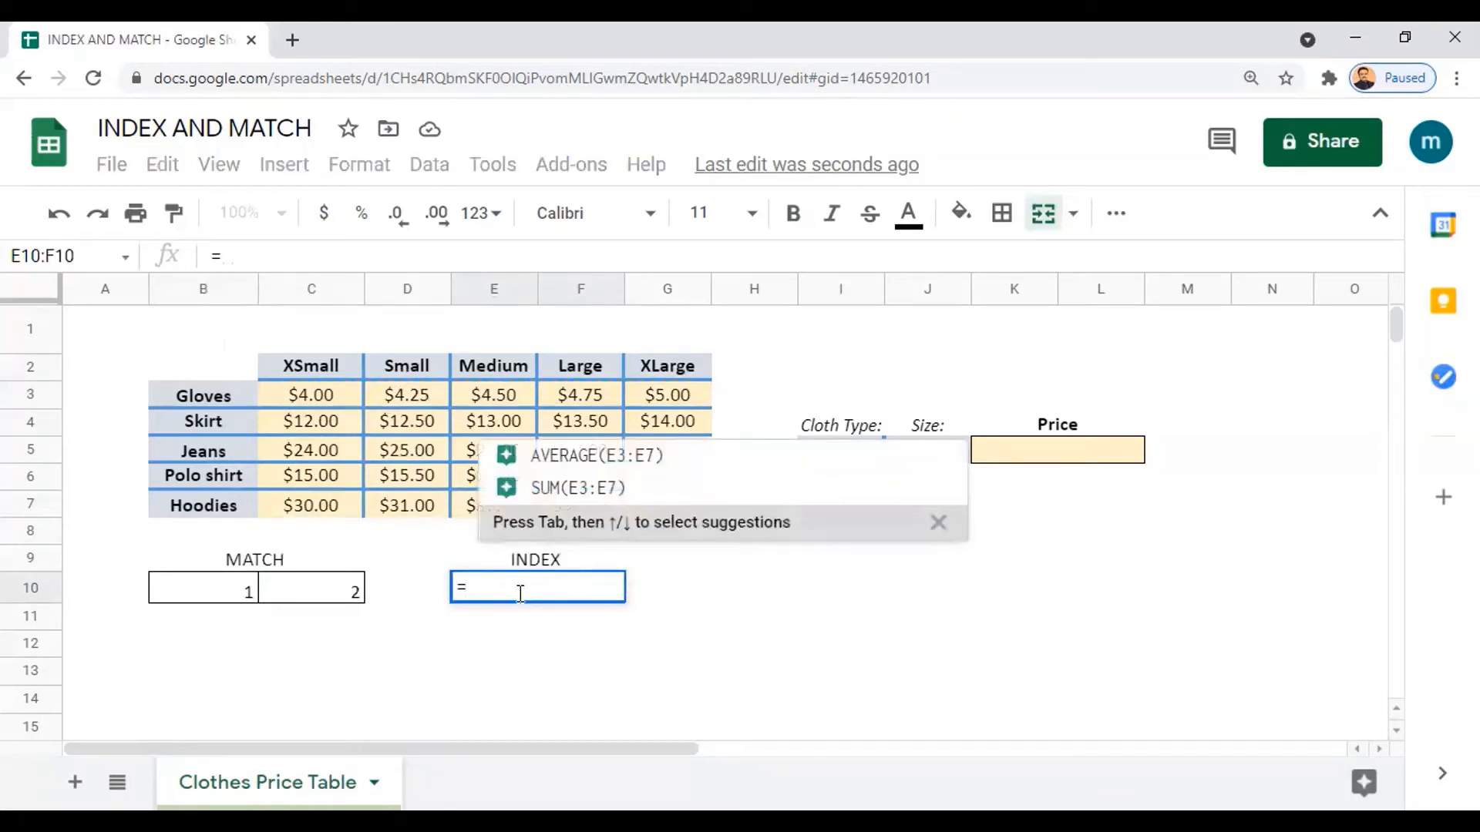
pyautogui.write('I')
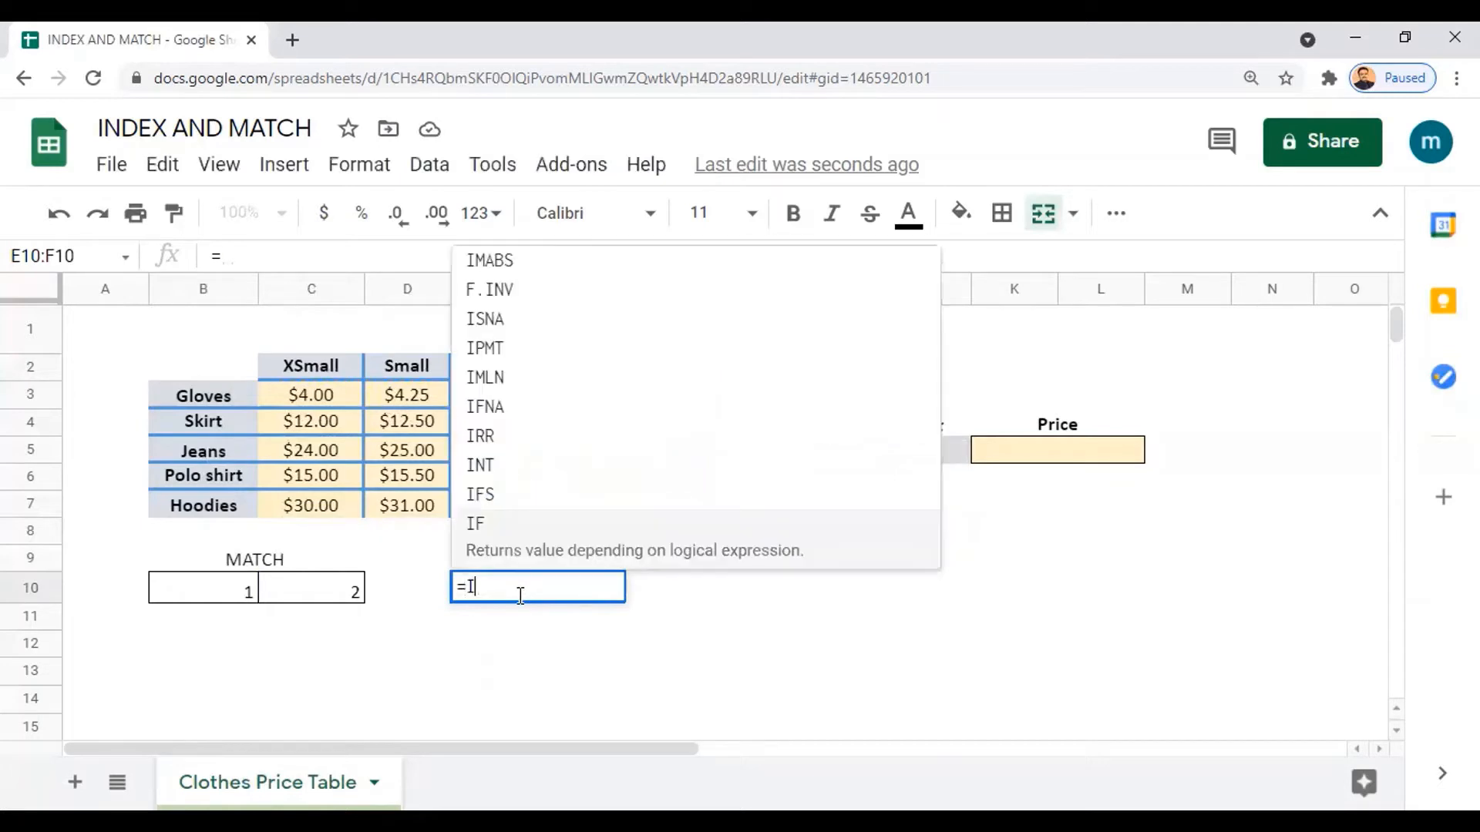
pyautogui.write('n')
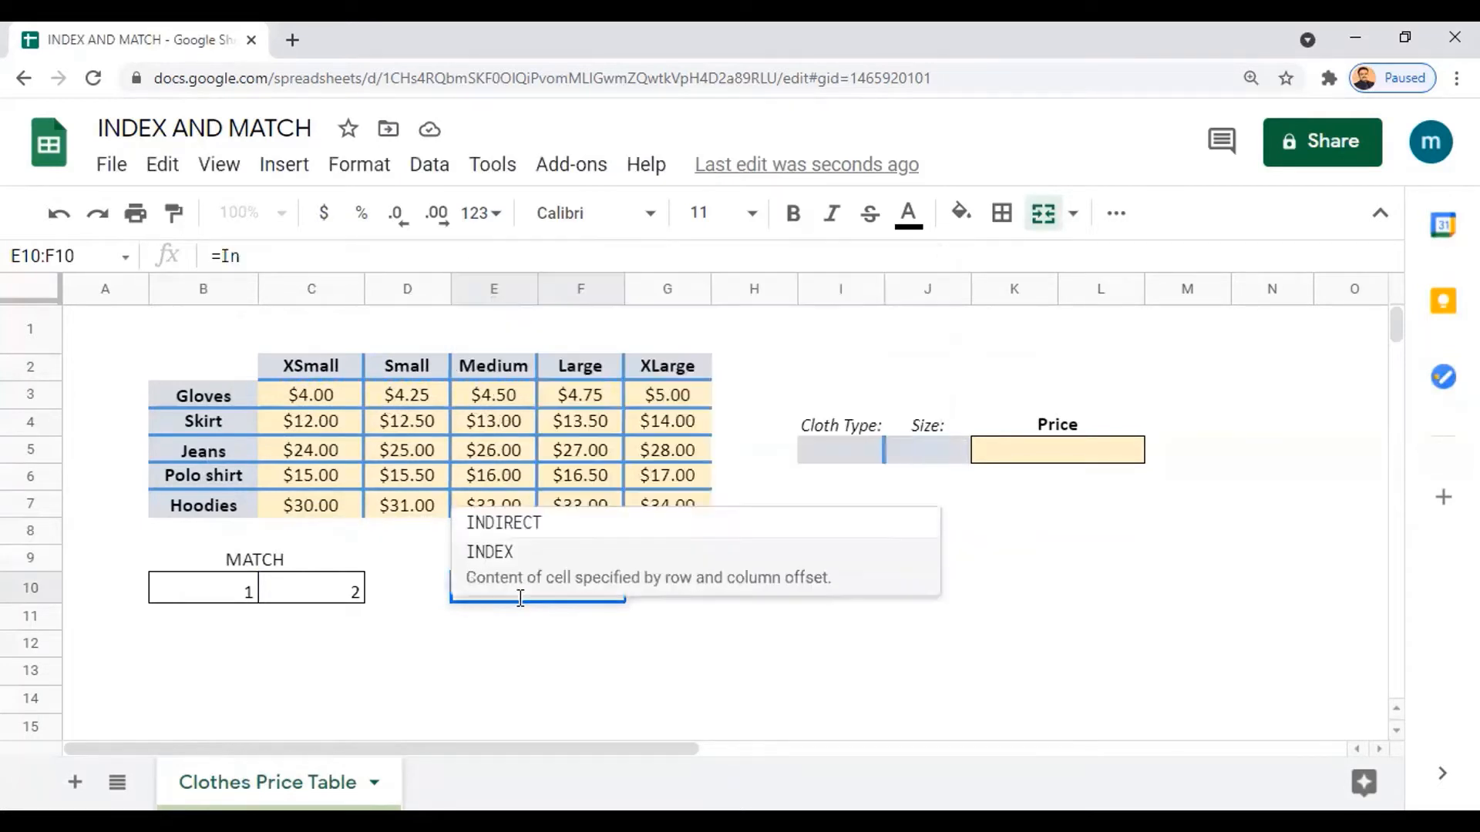
pyautogui.write('dex')
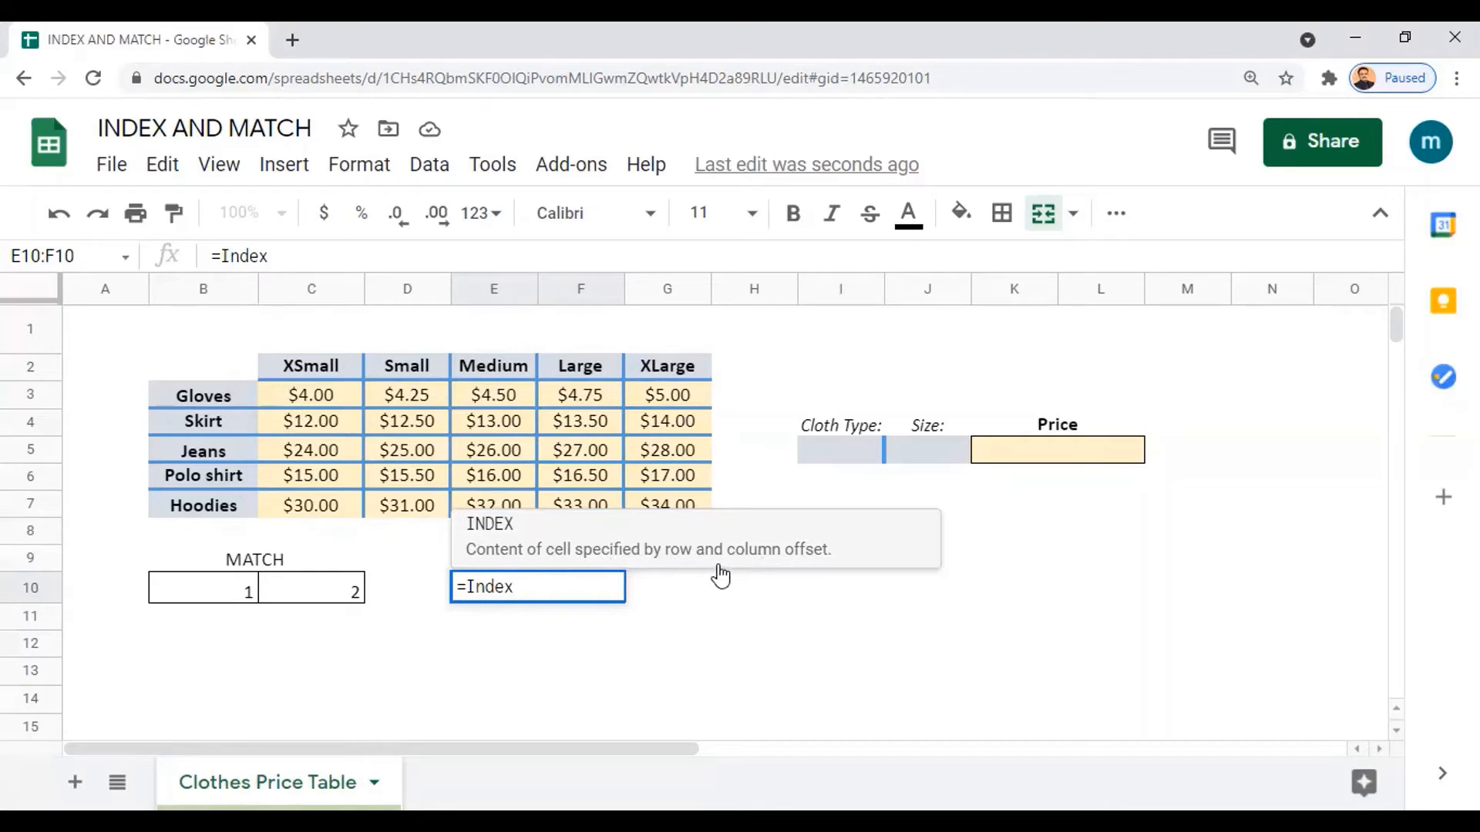
pyautogui.write('(')
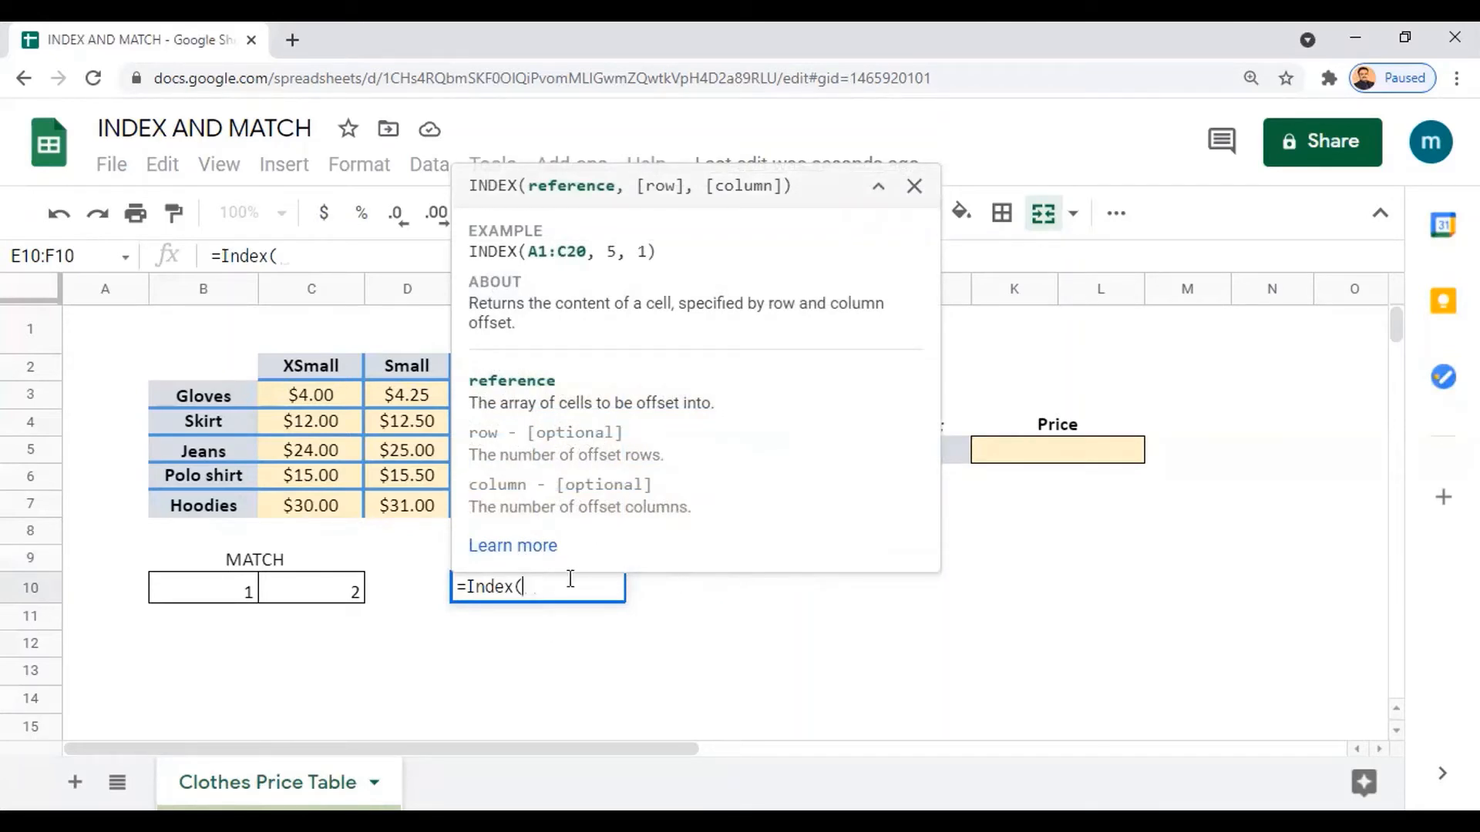
# - Complete the INDEX formula with the price range C3:G7 as reference, B10 as row and C10 as column
pyautogui.moveTo(307, 396); pyautogui.dragTo(662, 511)
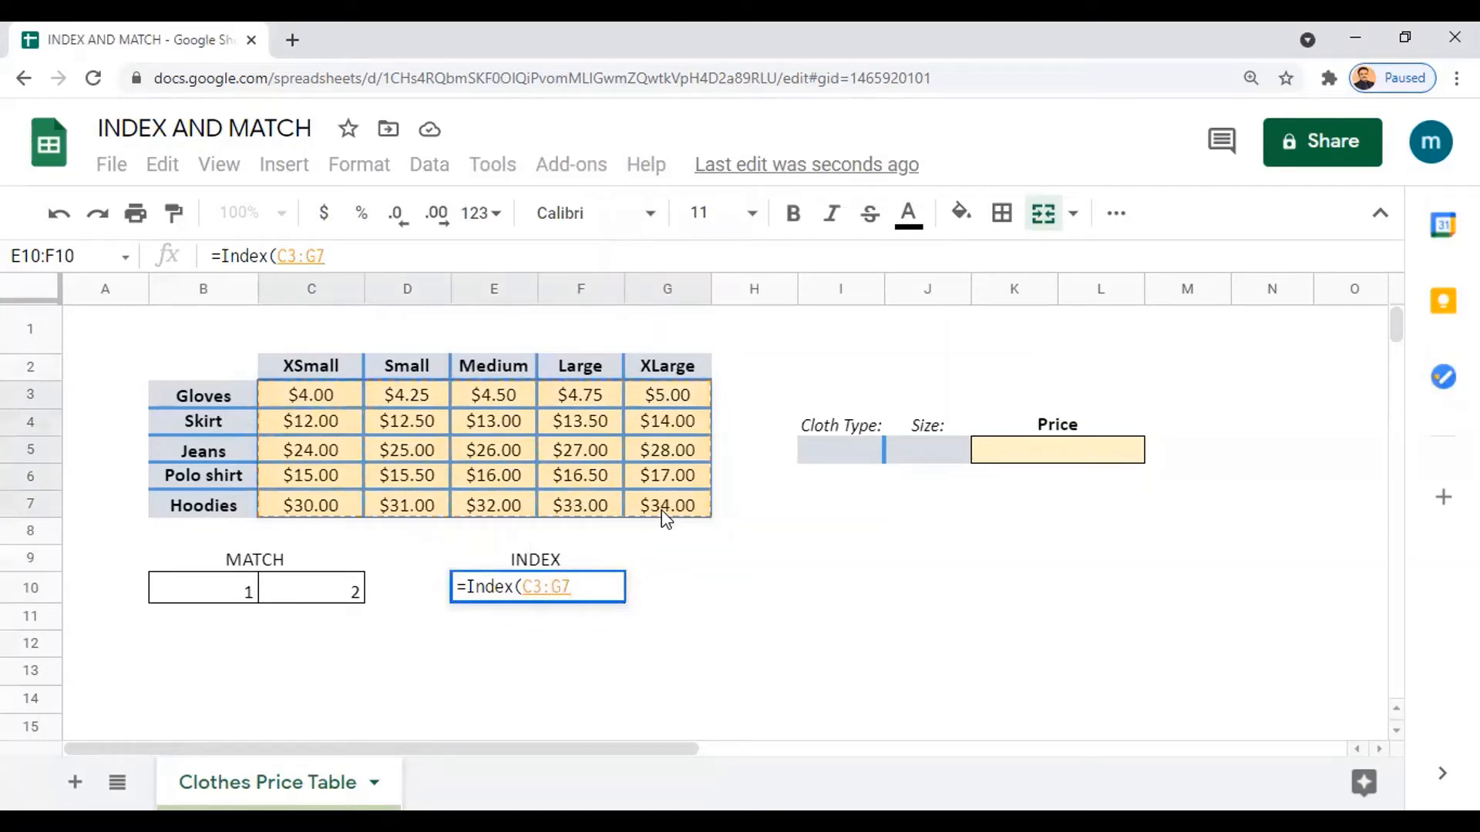
pyautogui.write(',')
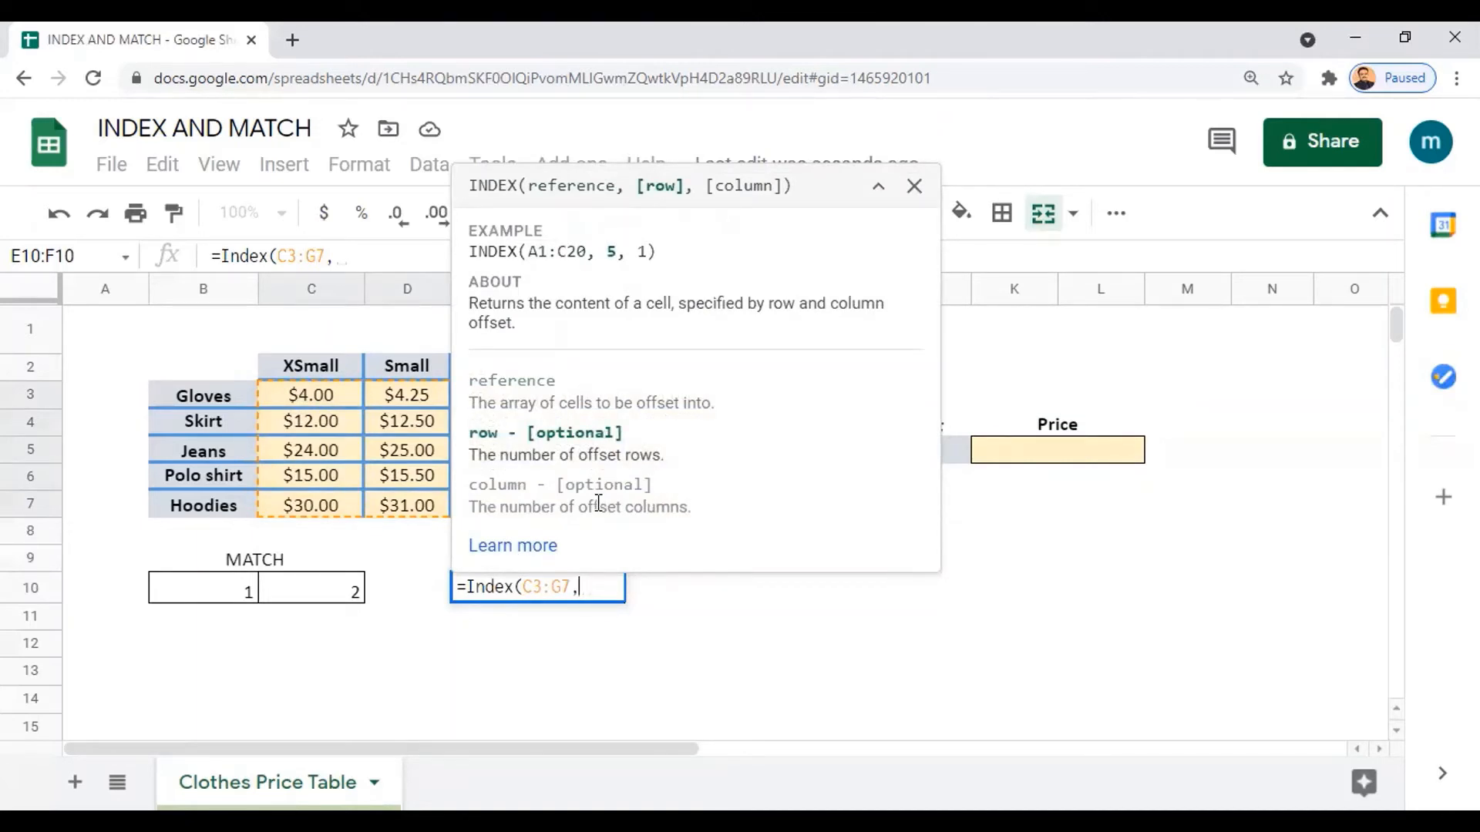
pyautogui.click(168, 595)
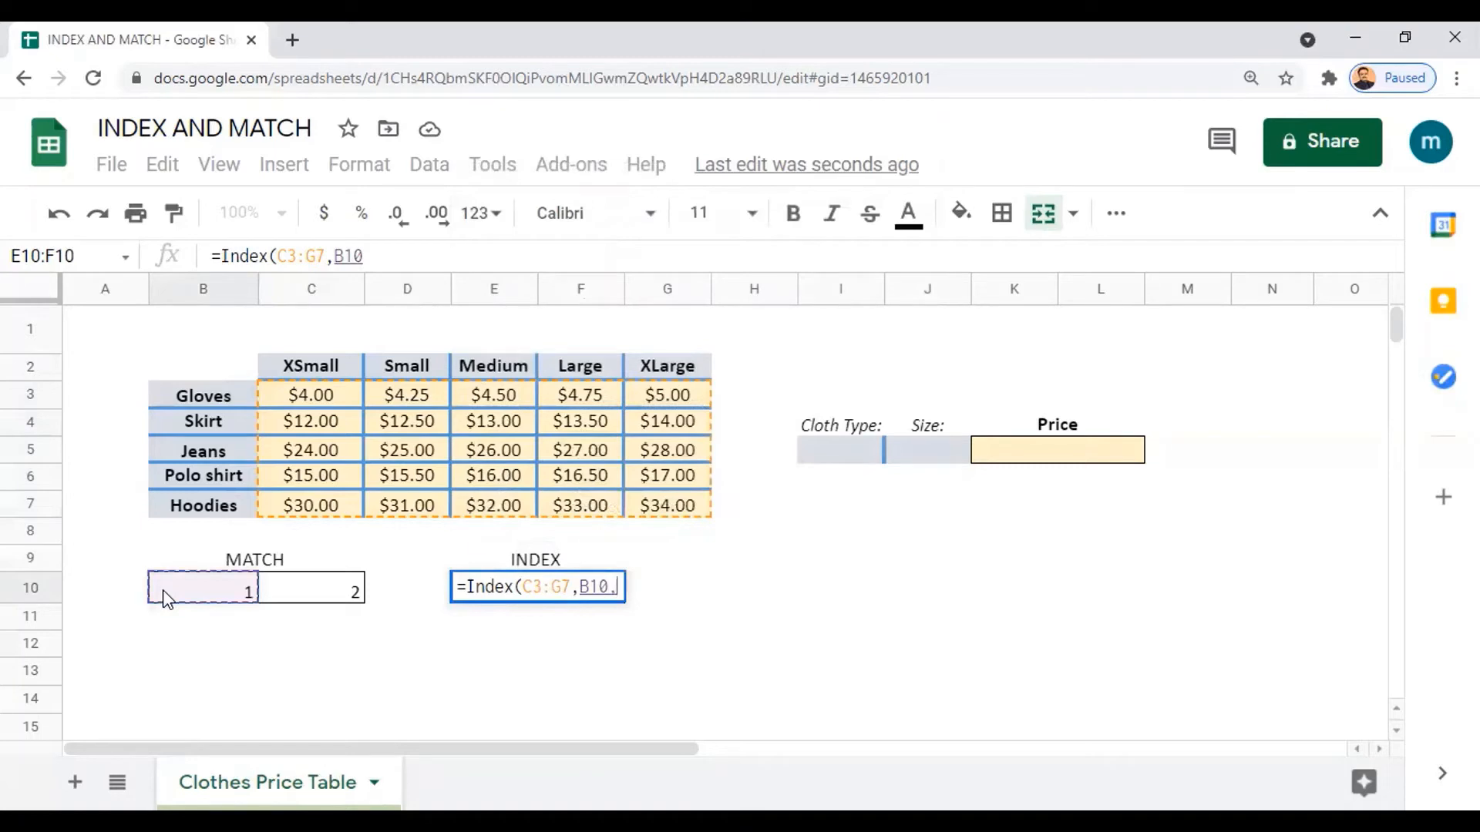
pyautogui.write(',')
pyautogui.click(304, 594)
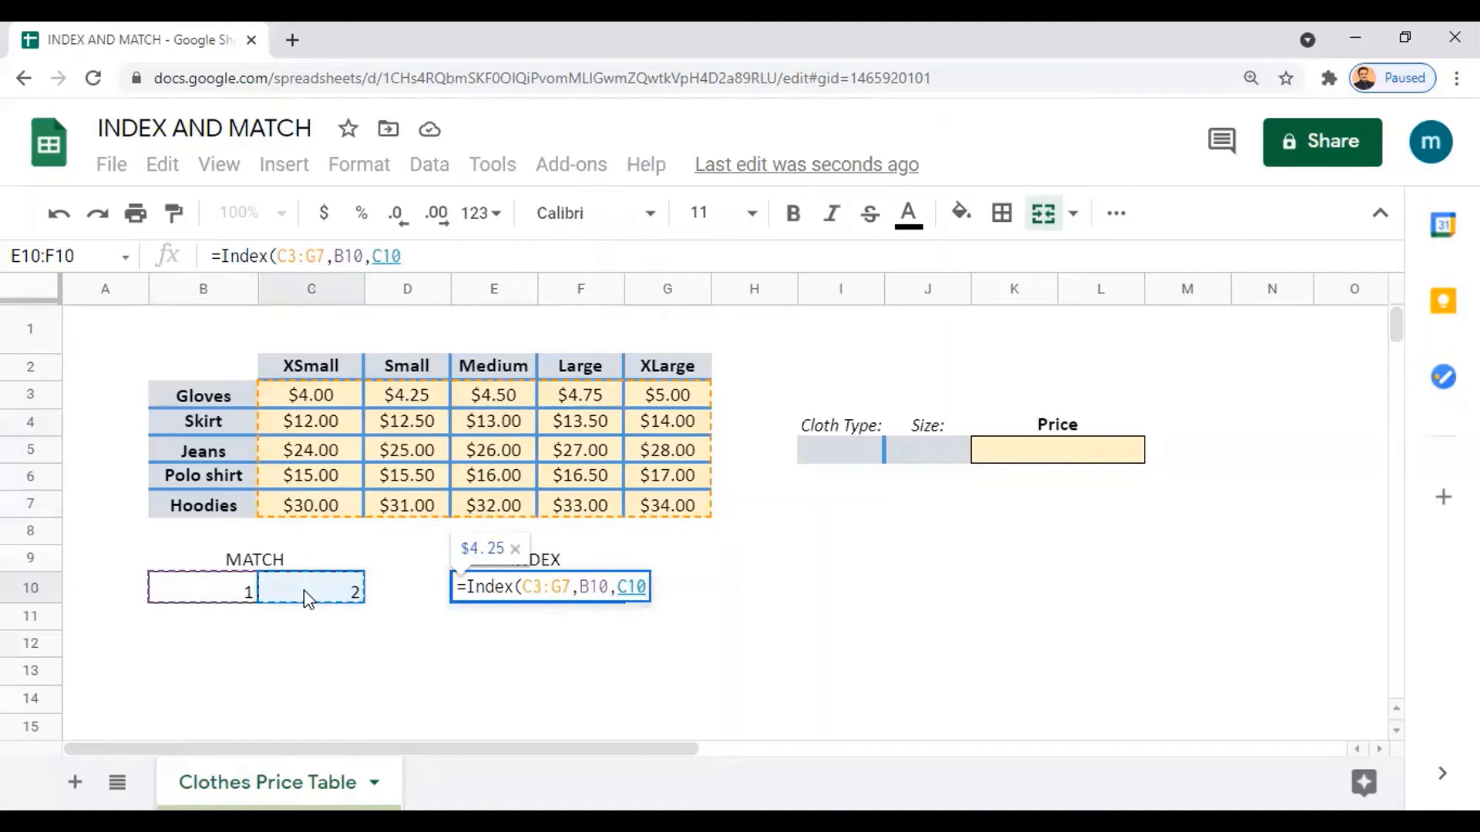
pyautogui.write(')')
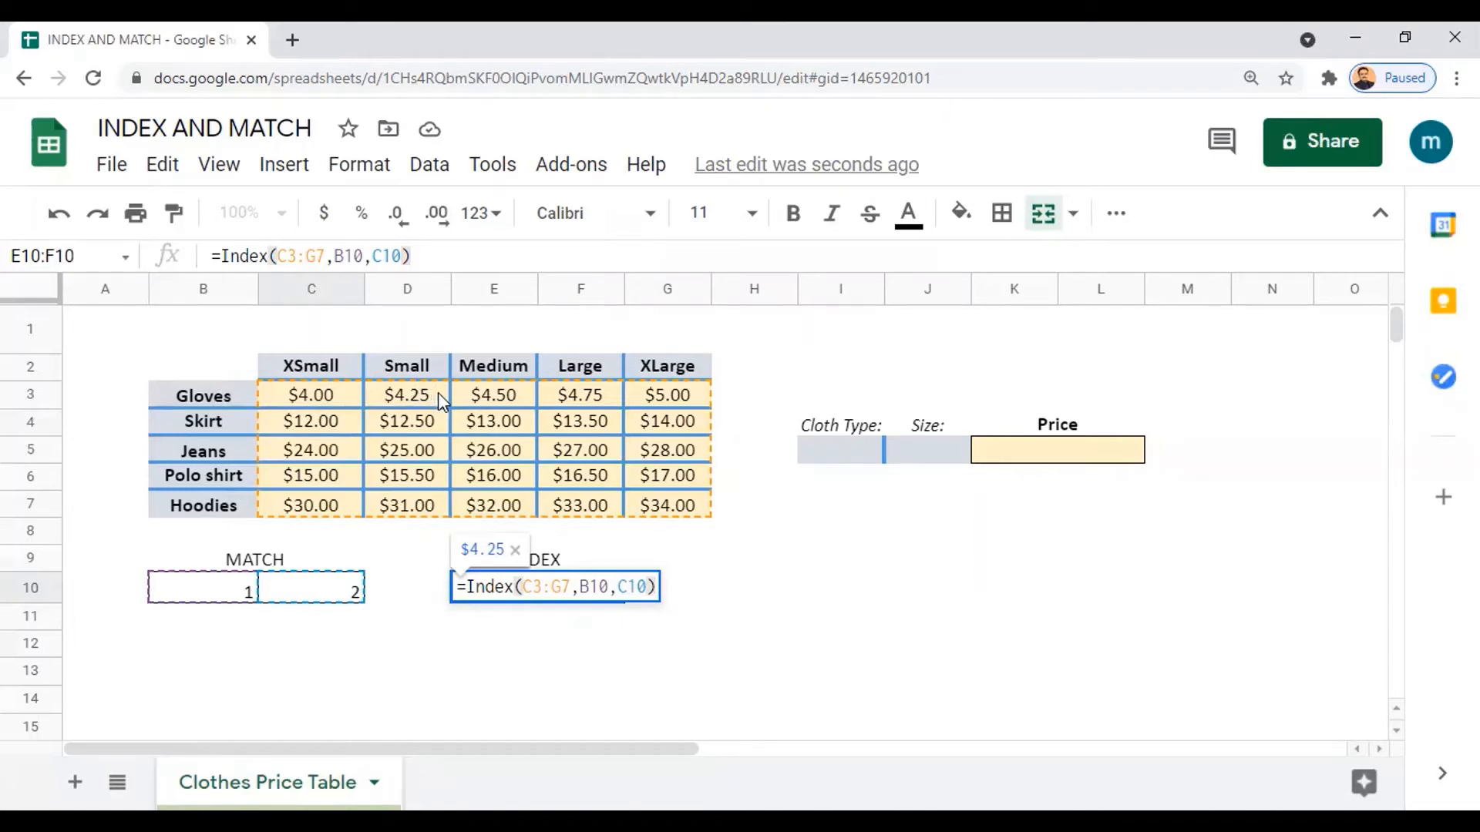
pyautogui.press('Return')
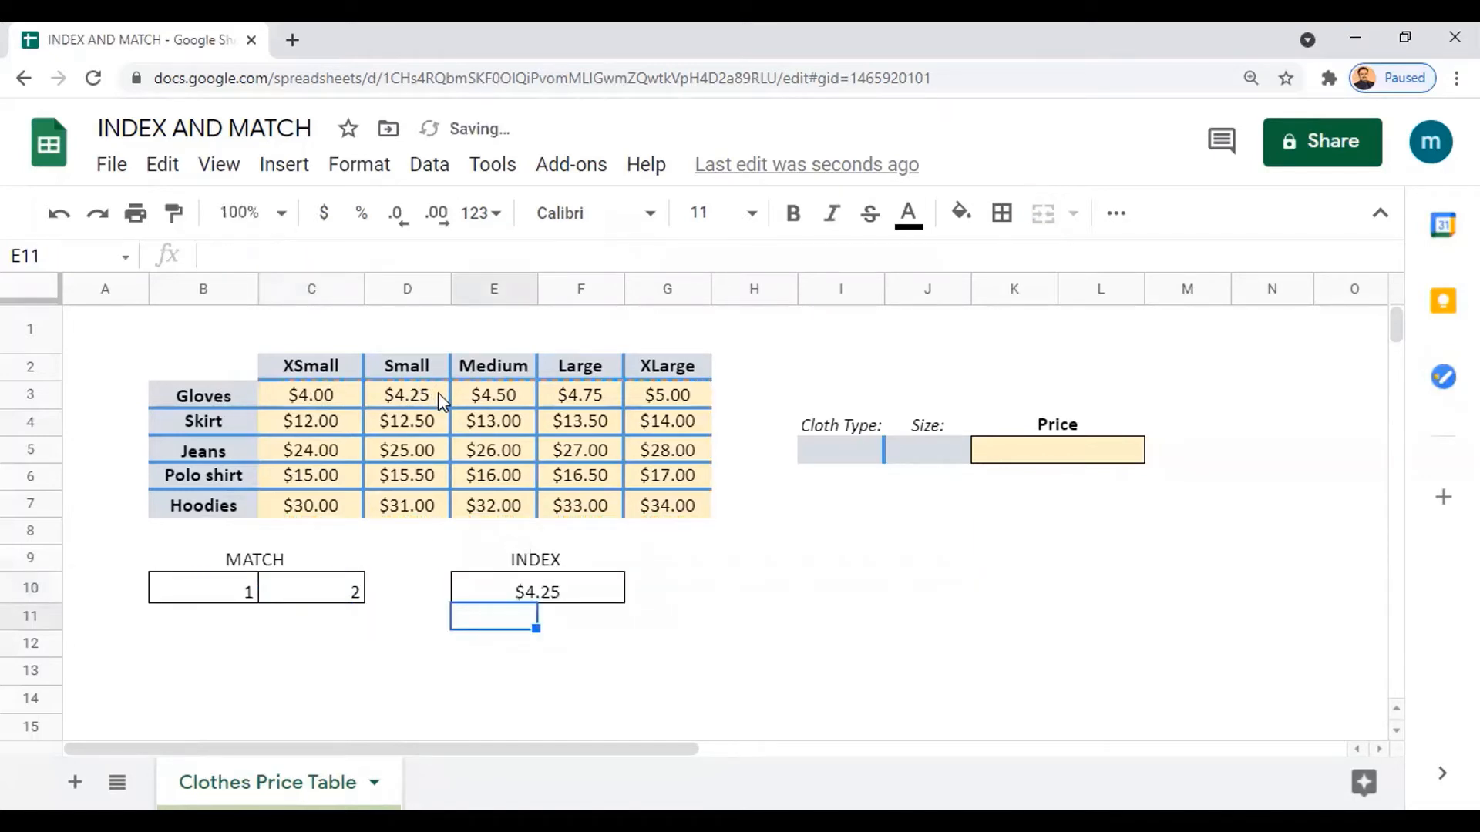
# - Review the INDEX and MATCH formulas in row 10, and examine the Cloth Type, Size and Price cells in row 5
pyautogui.click(478, 588)
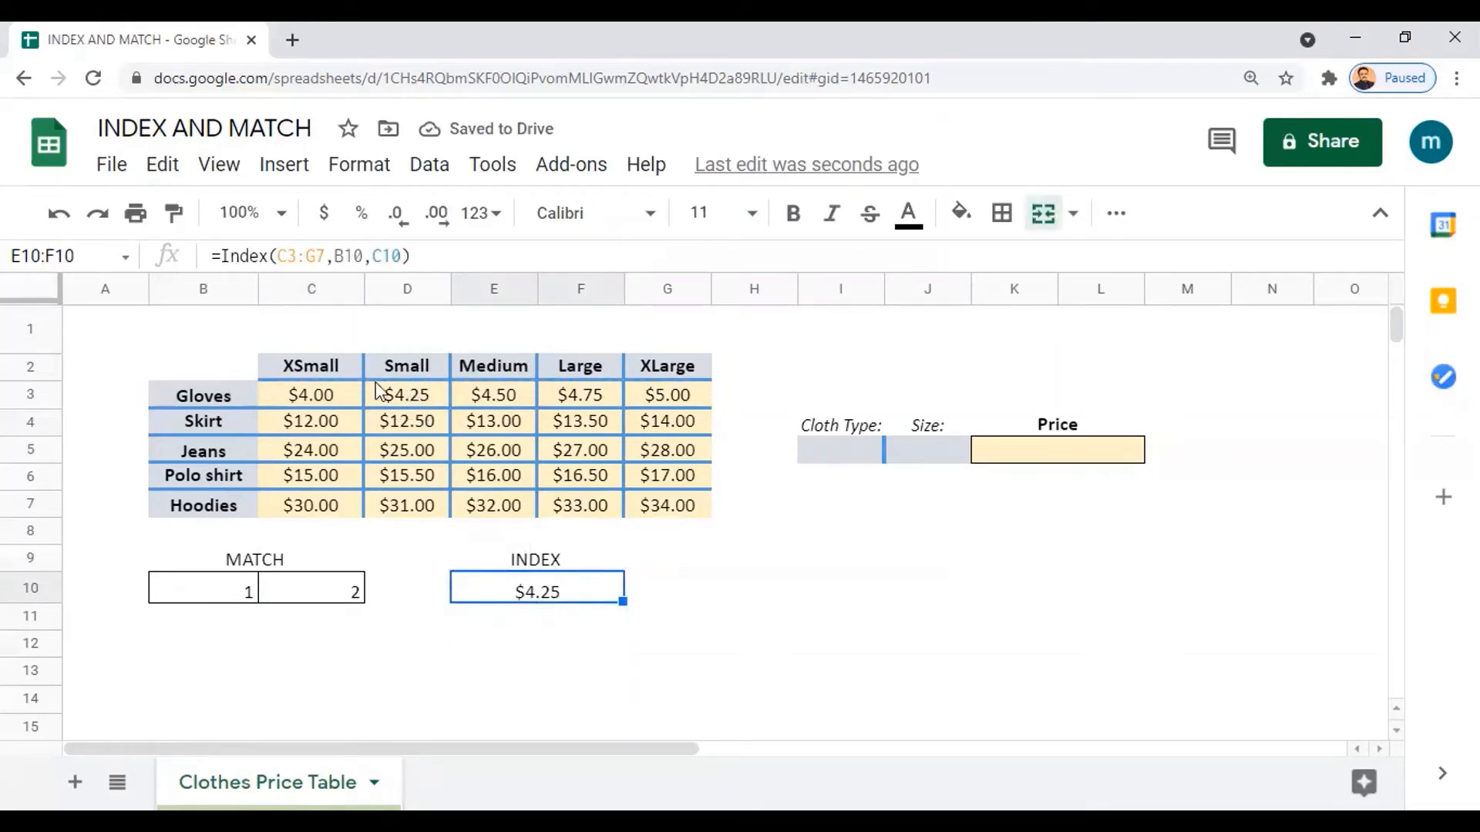
pyautogui.click(222, 600)
pyautogui.click(304, 599)
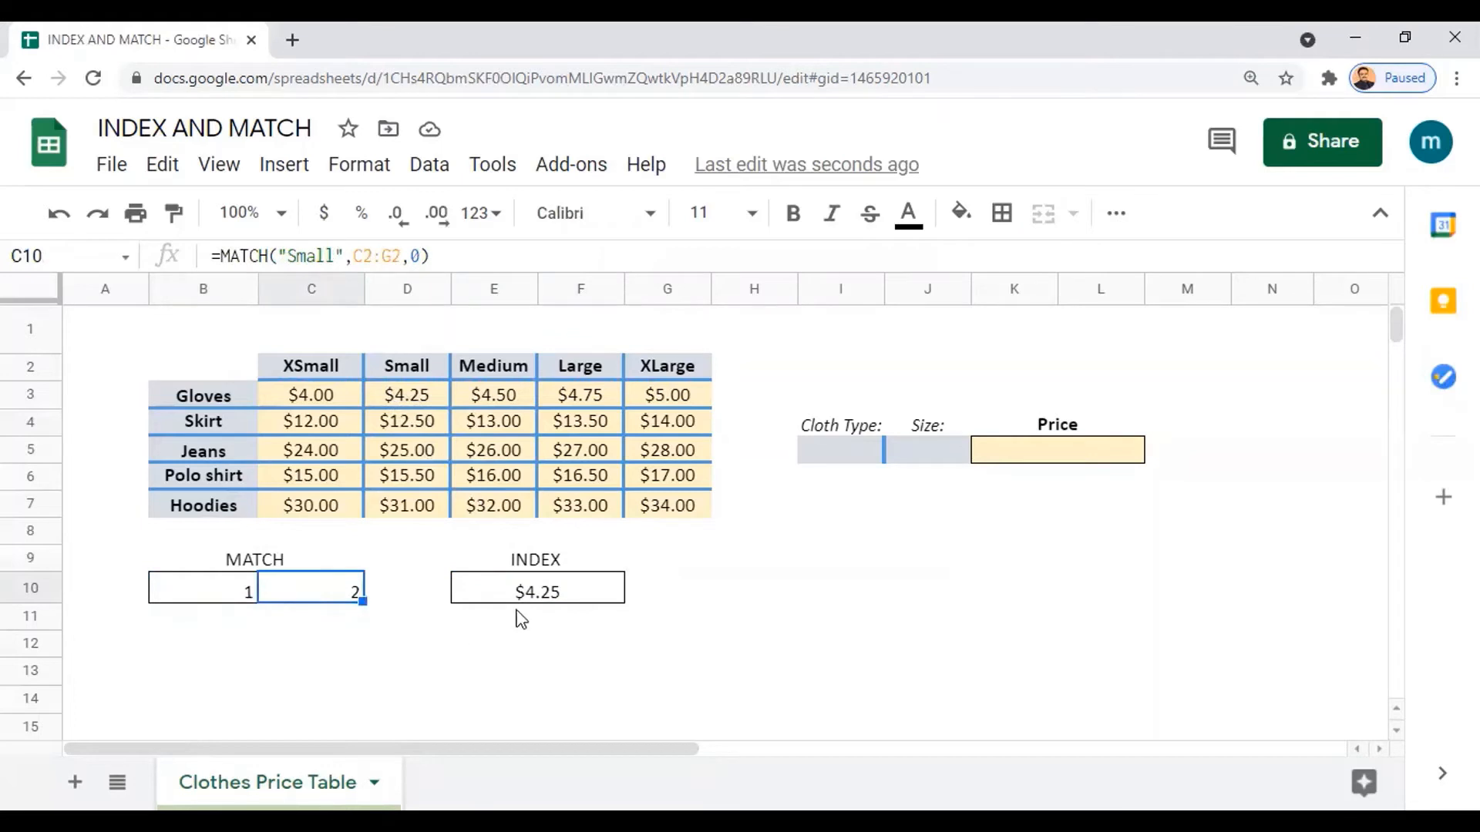
pyautogui.click(553, 590)
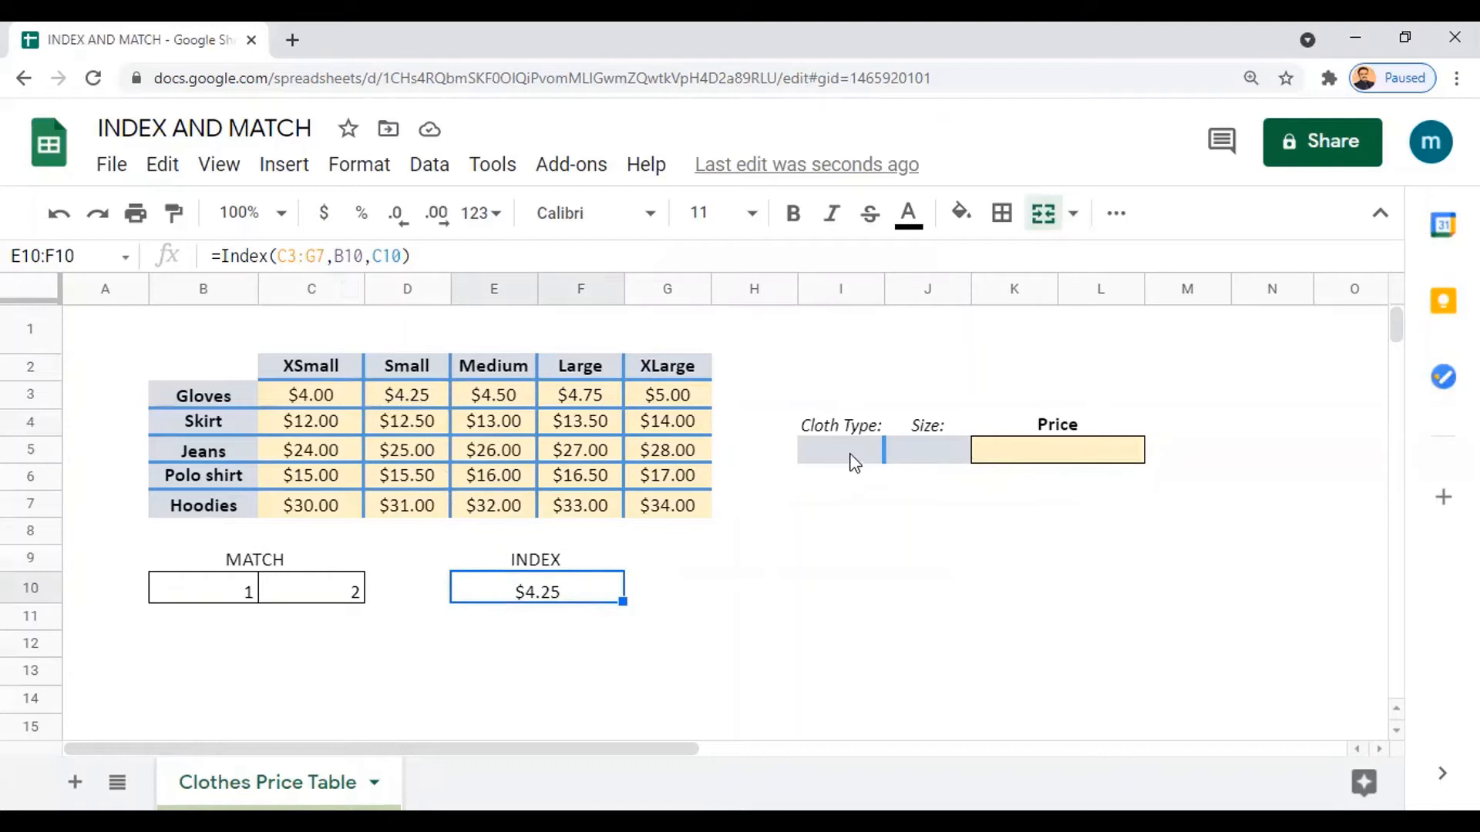
pyautogui.click(856, 458)
pyautogui.click(923, 447)
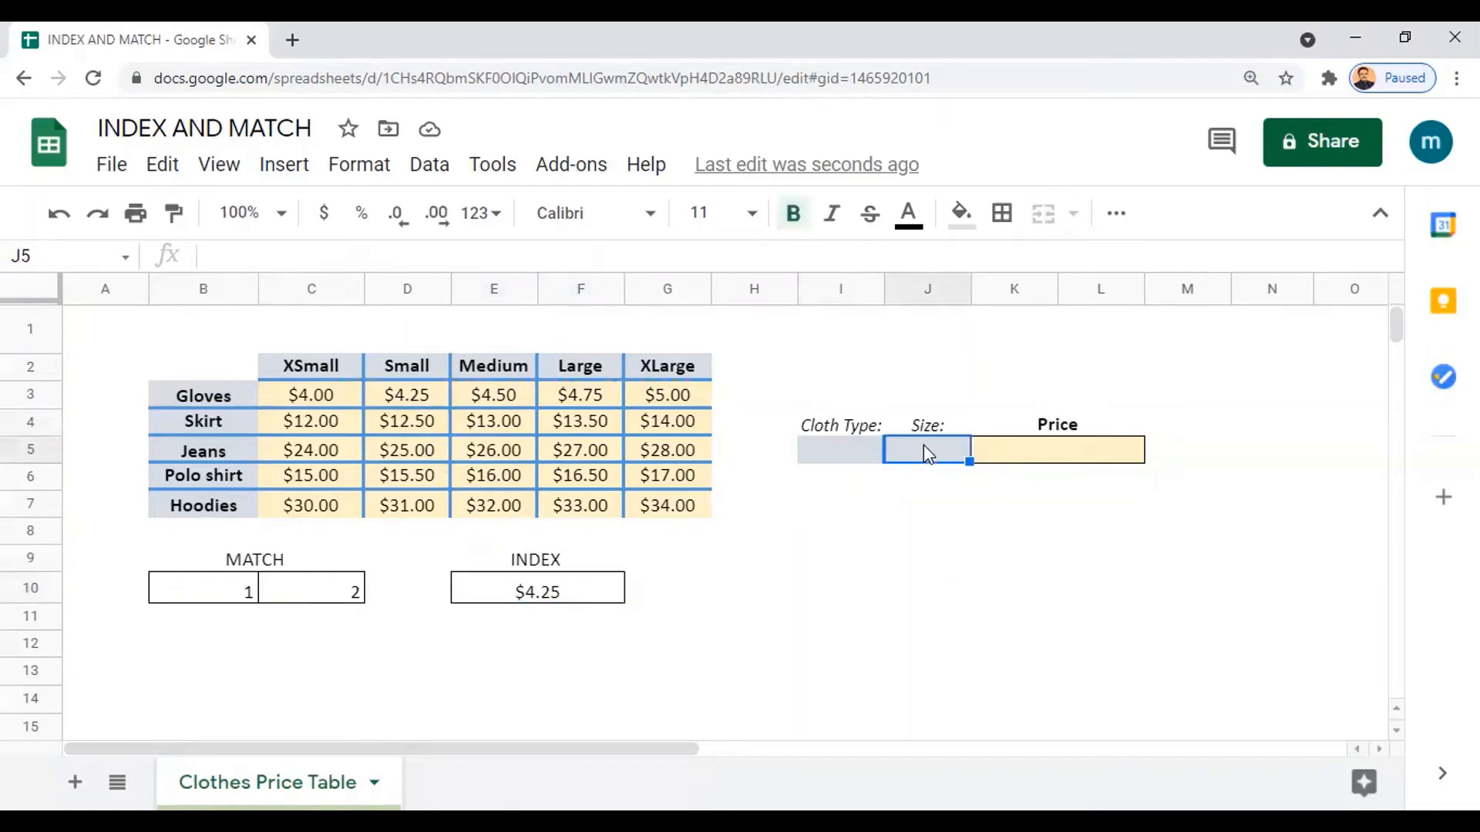
pyautogui.click(1078, 456)
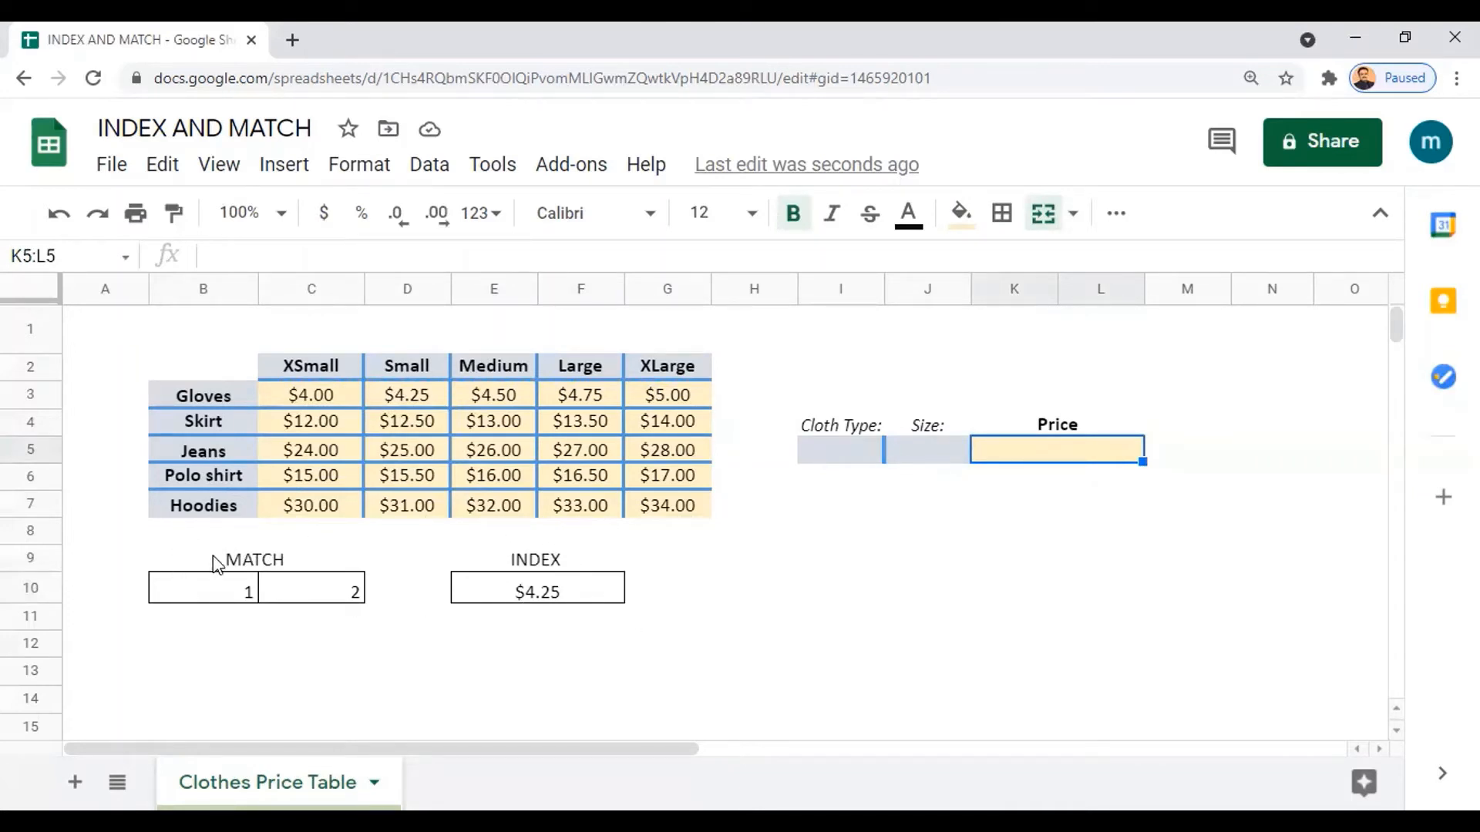
pyautogui.click(853, 461)
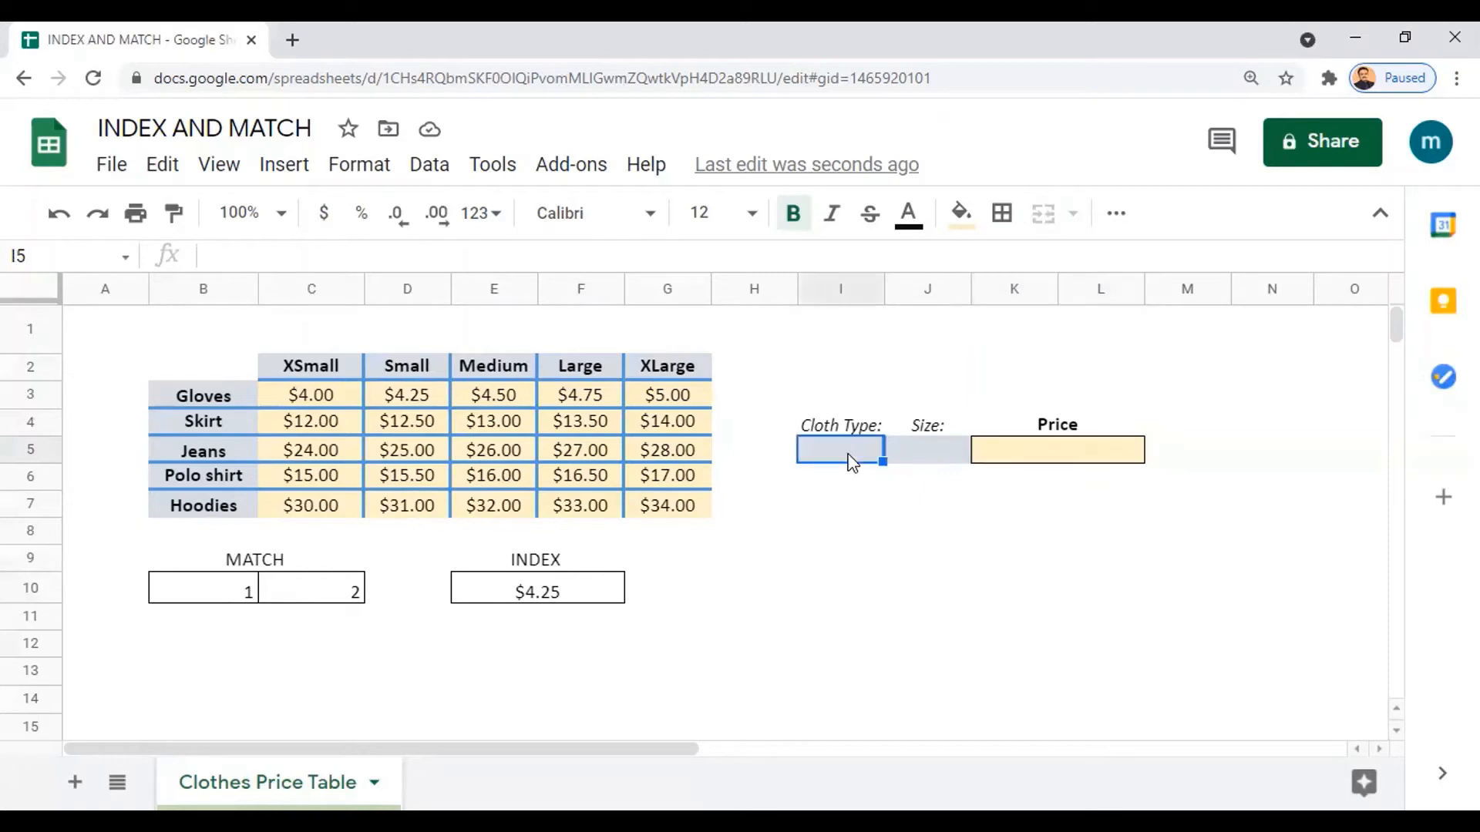
pyautogui.click(922, 441)
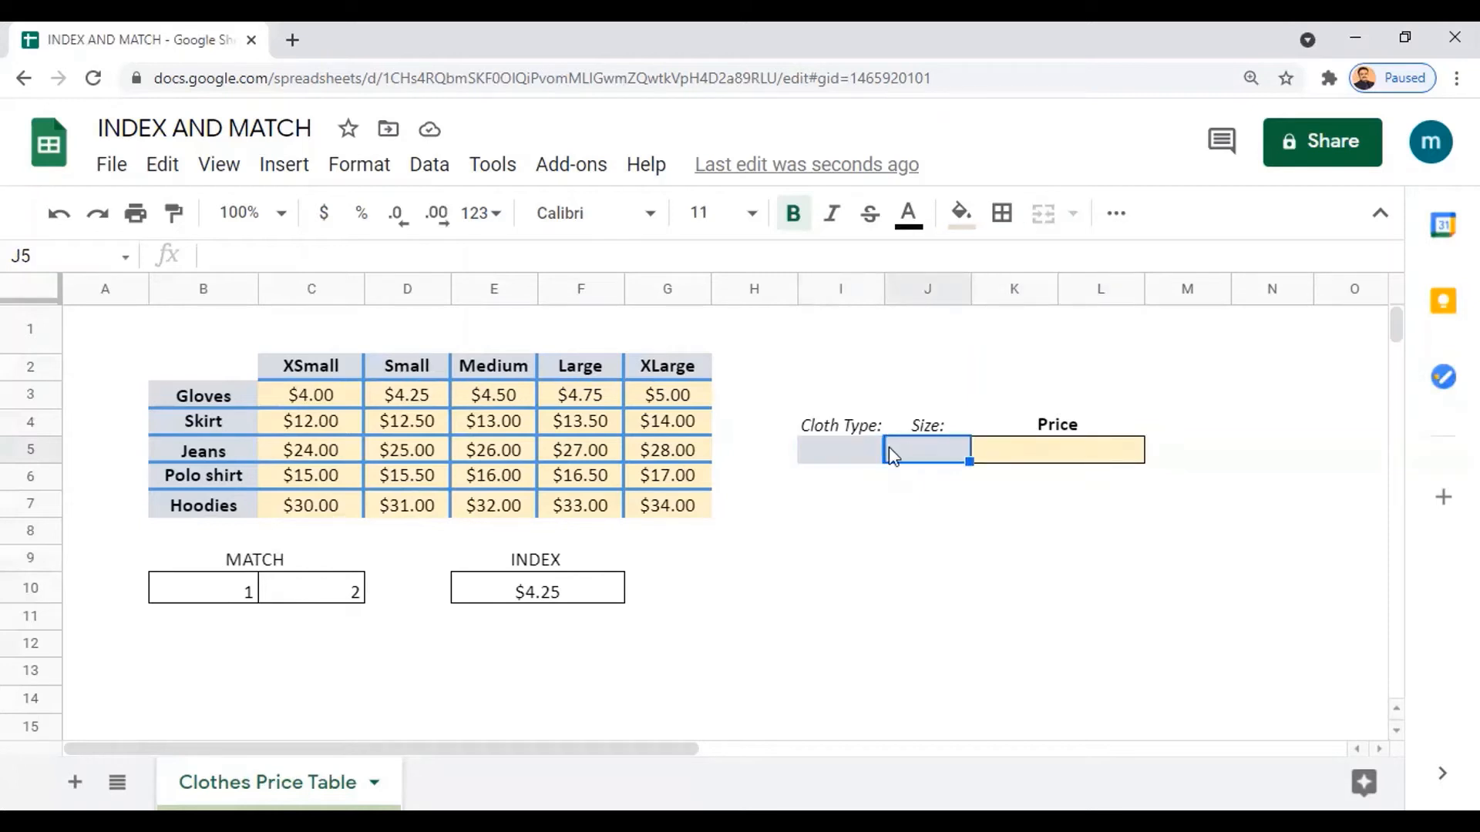
pyautogui.click(831, 453)
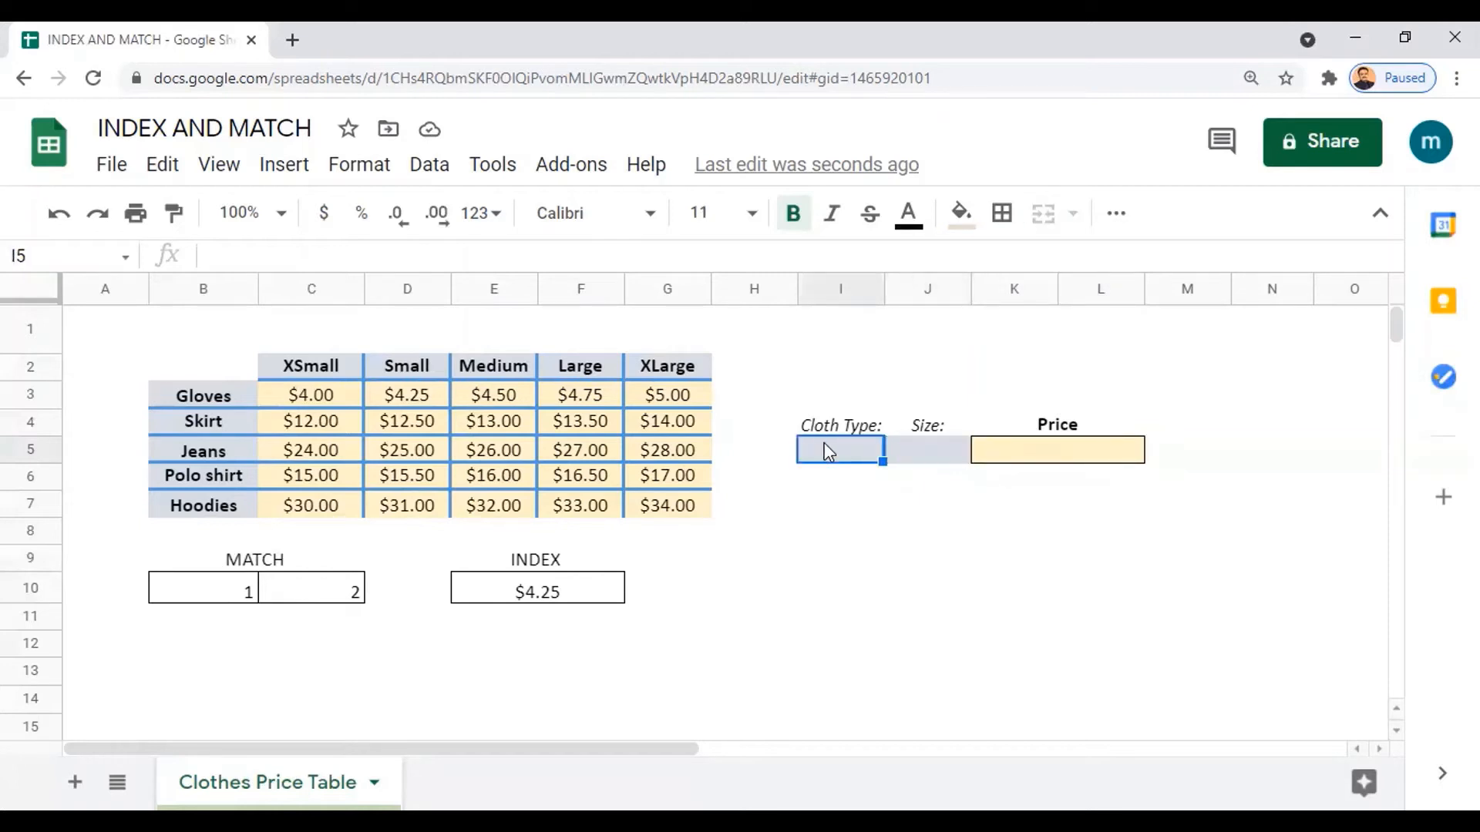
pyautogui.click(914, 451)
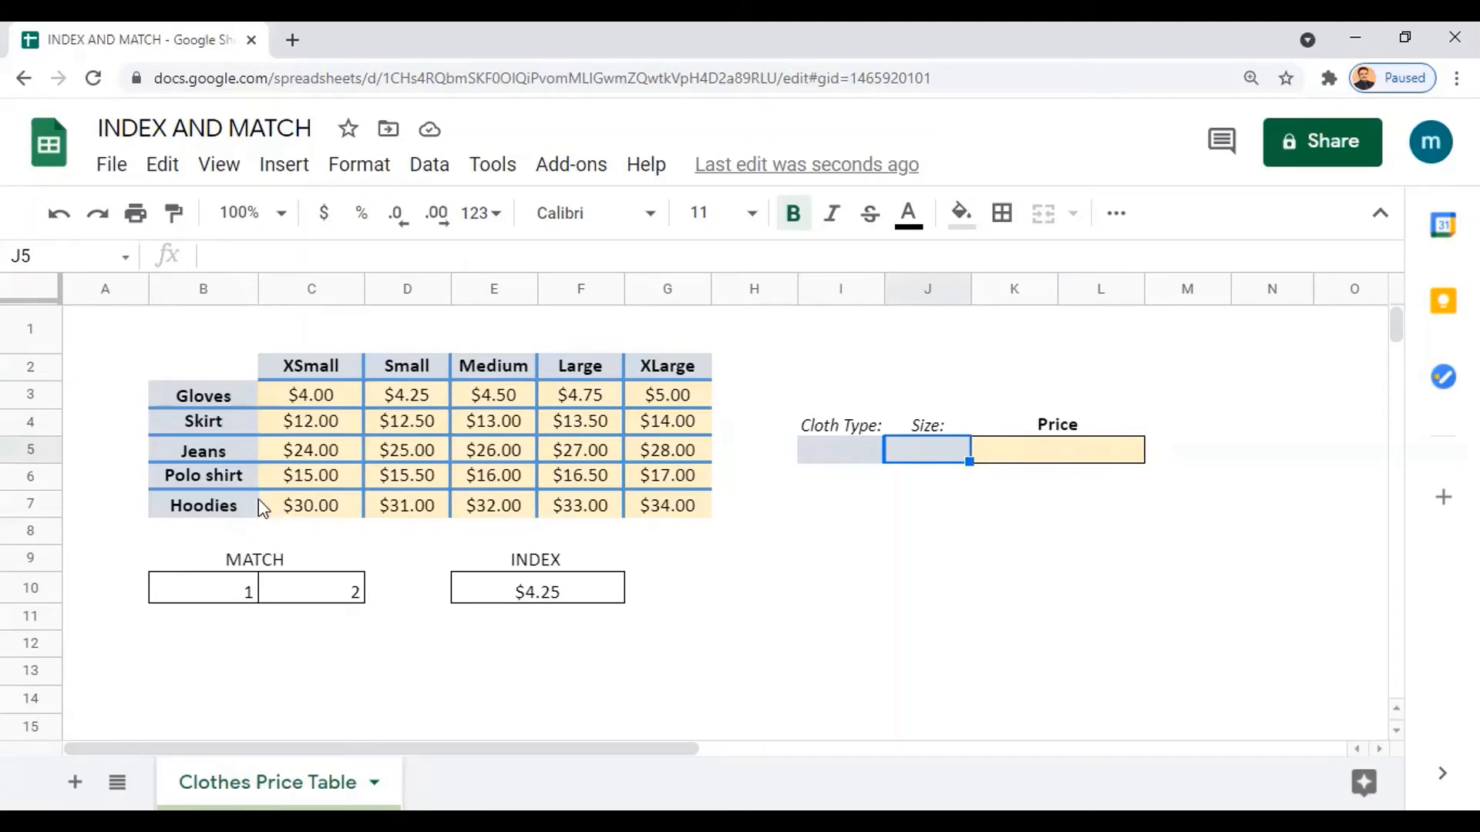
pyautogui.click(825, 459)
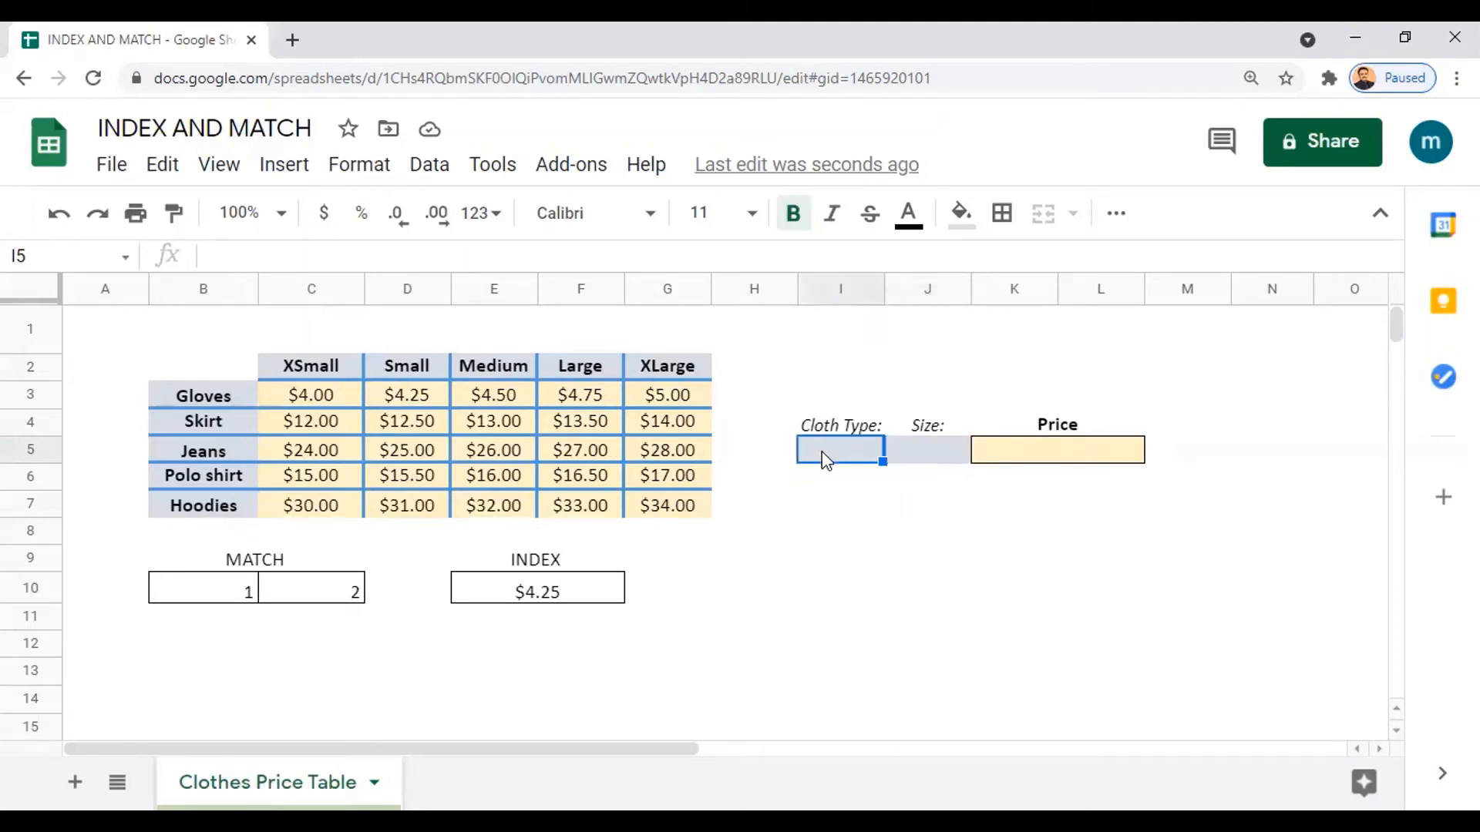
pyautogui.click(921, 463)
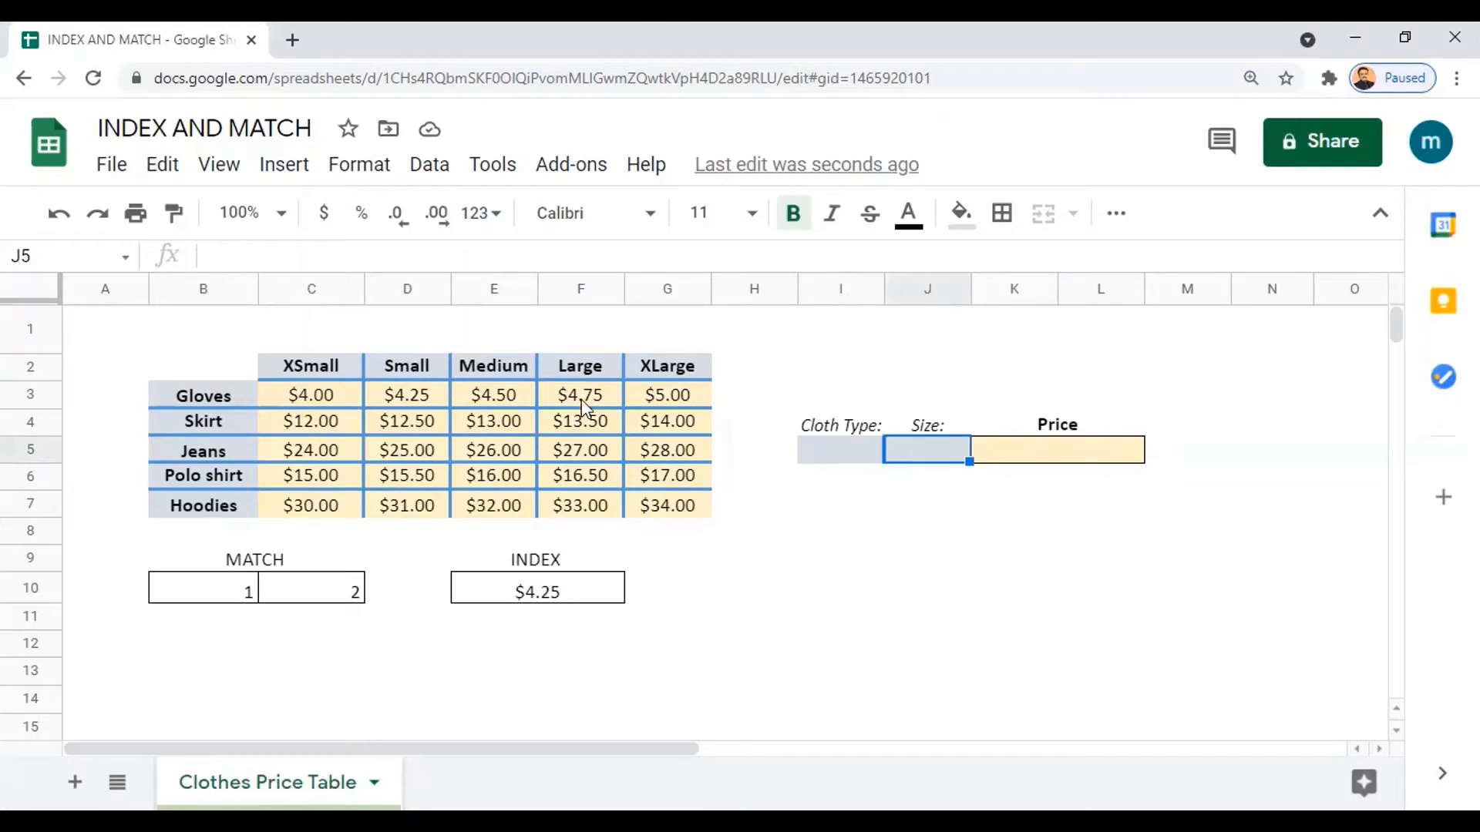
# - Open data validation for the Cloth Type cell I5 with "List from a range" as the criteria
pyautogui.click(807, 436)
pyautogui.click(804, 454)
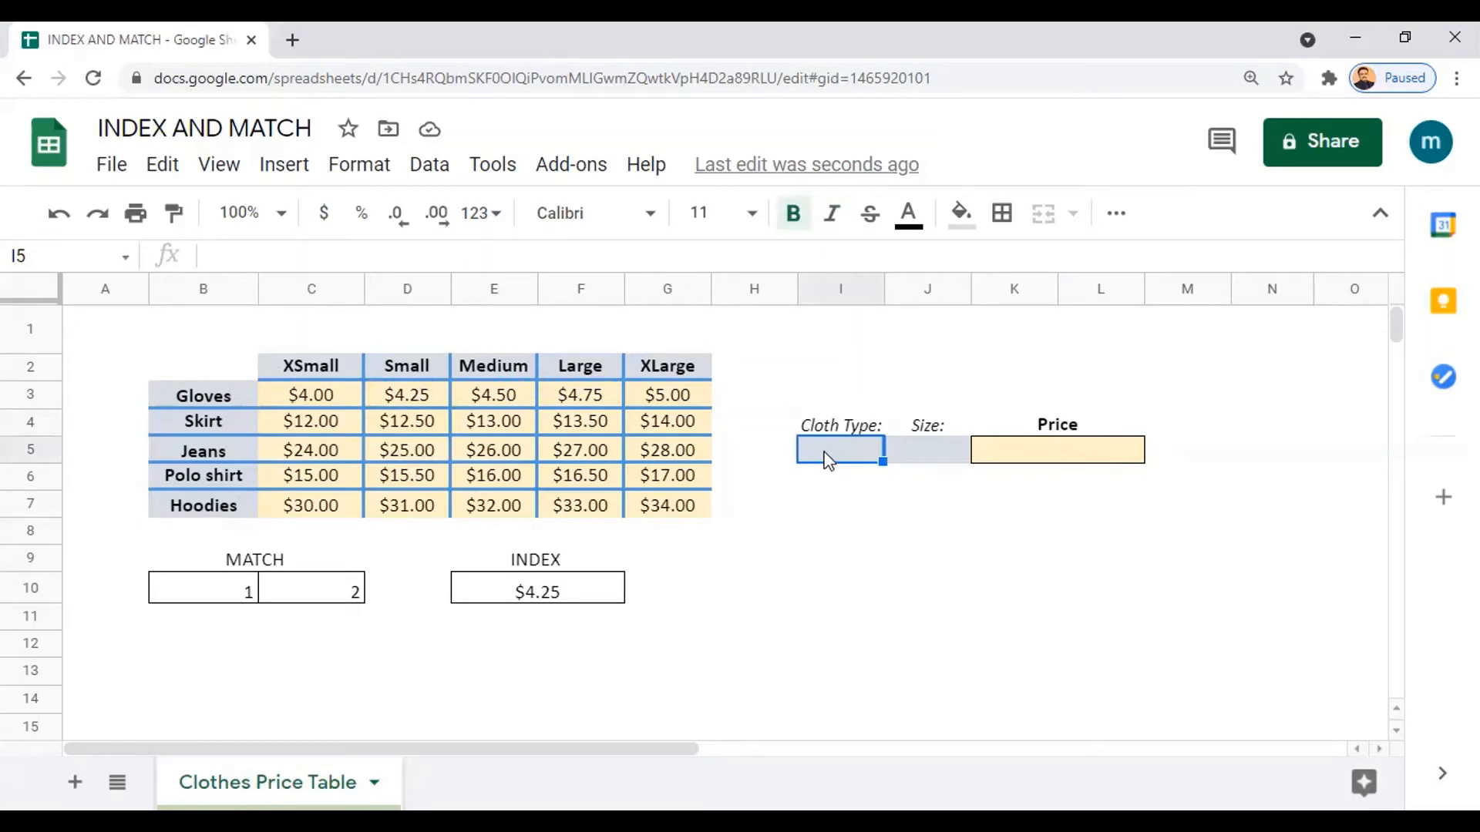
pyautogui.rightClick(821, 453)
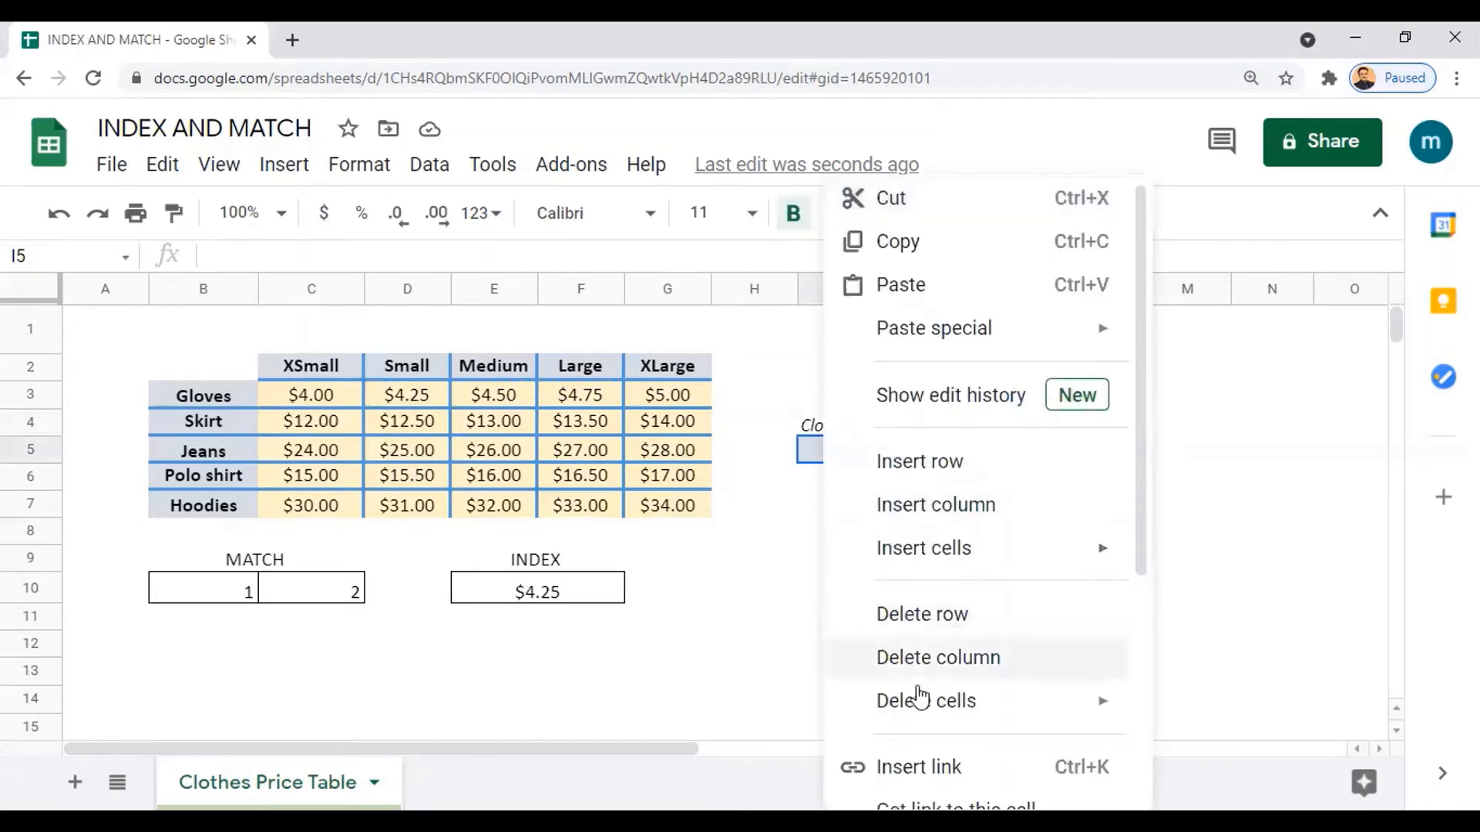
pyautogui.moveTo(1139, 532)
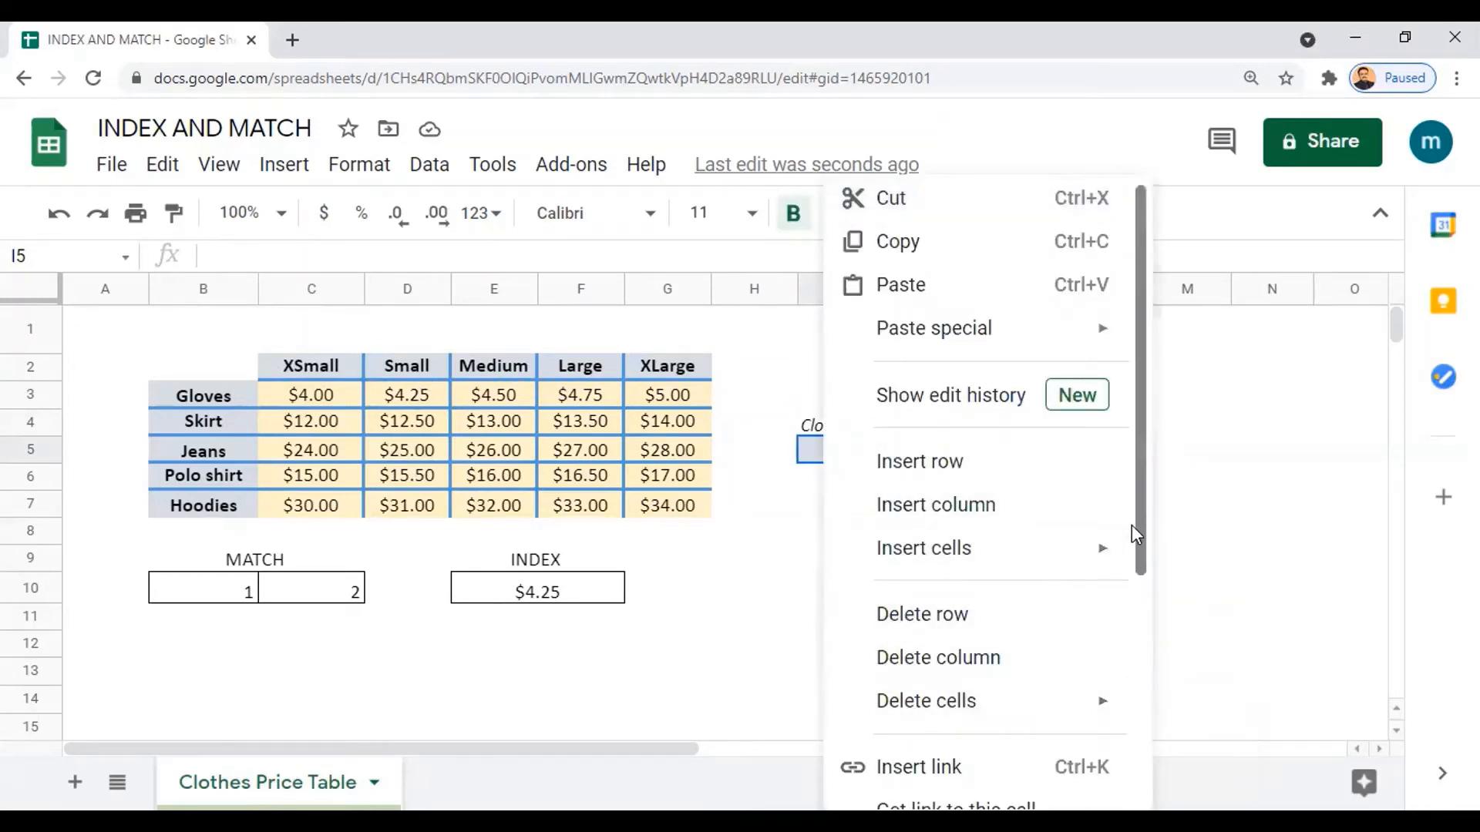
pyautogui.moveTo(1142, 535); pyautogui.dragTo(1141, 767)
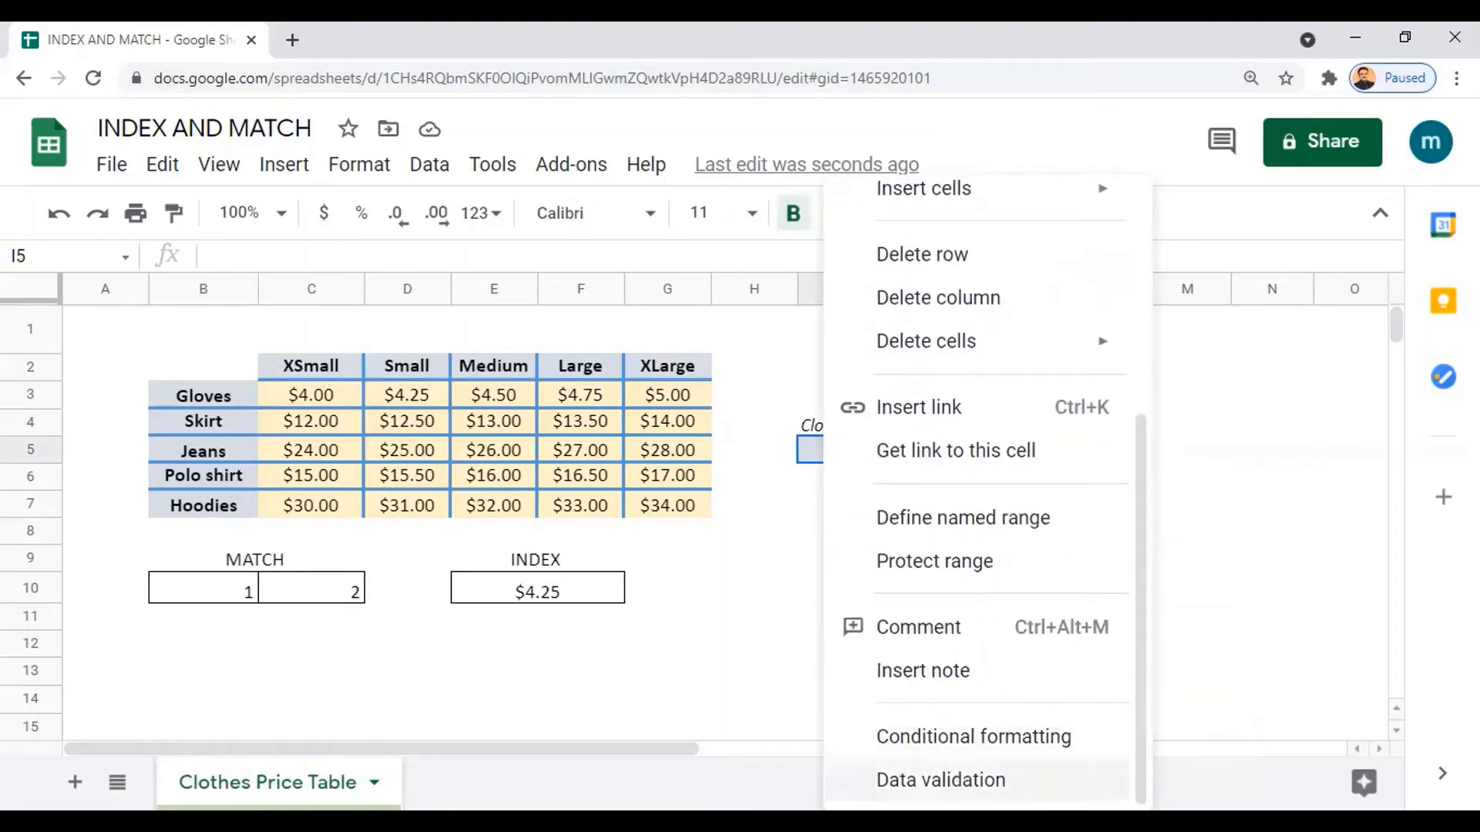
pyautogui.click(940, 780)
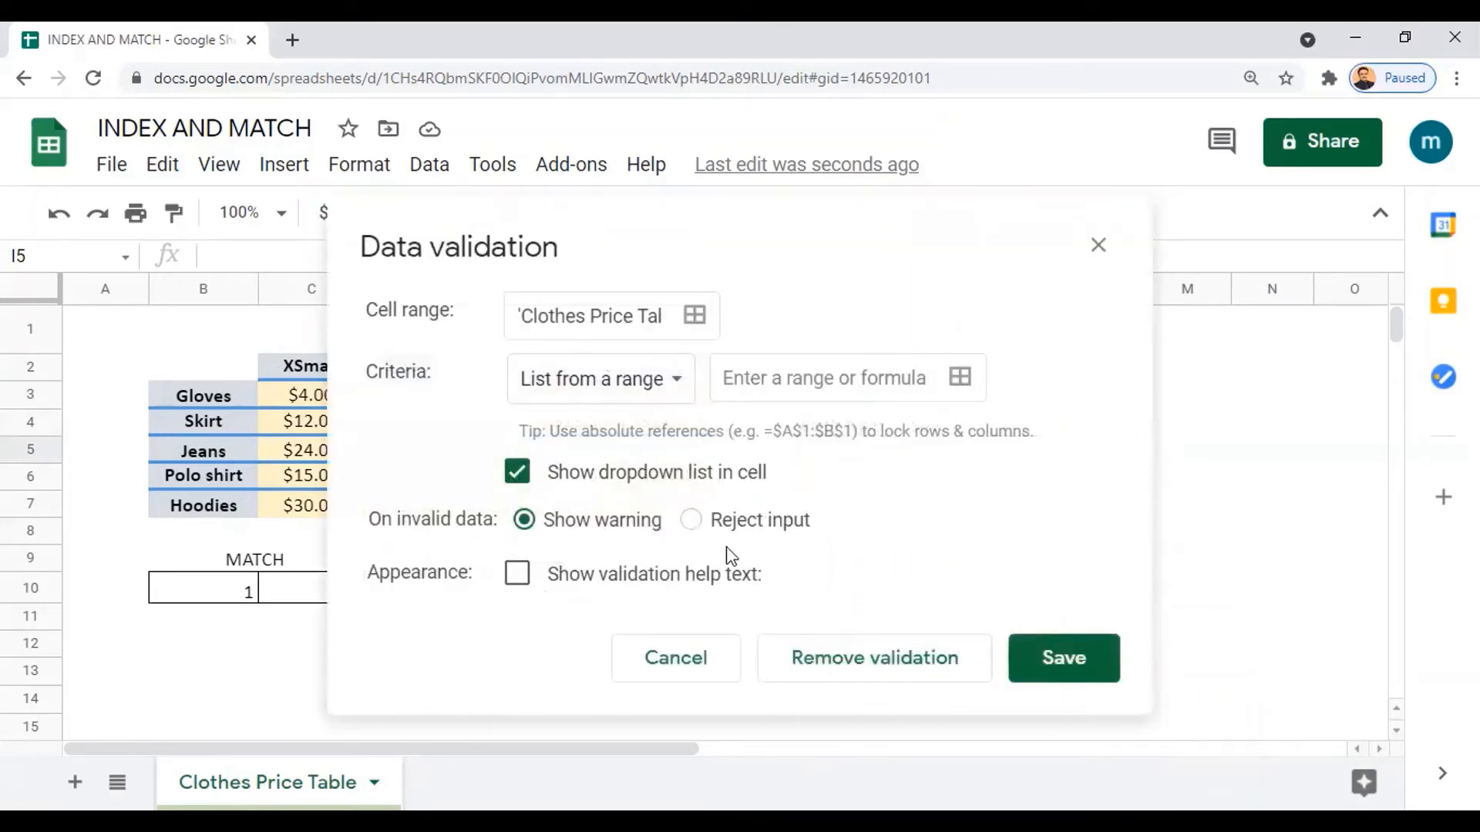
pyautogui.moveTo(759, 209); pyautogui.dragTo(890, 227)
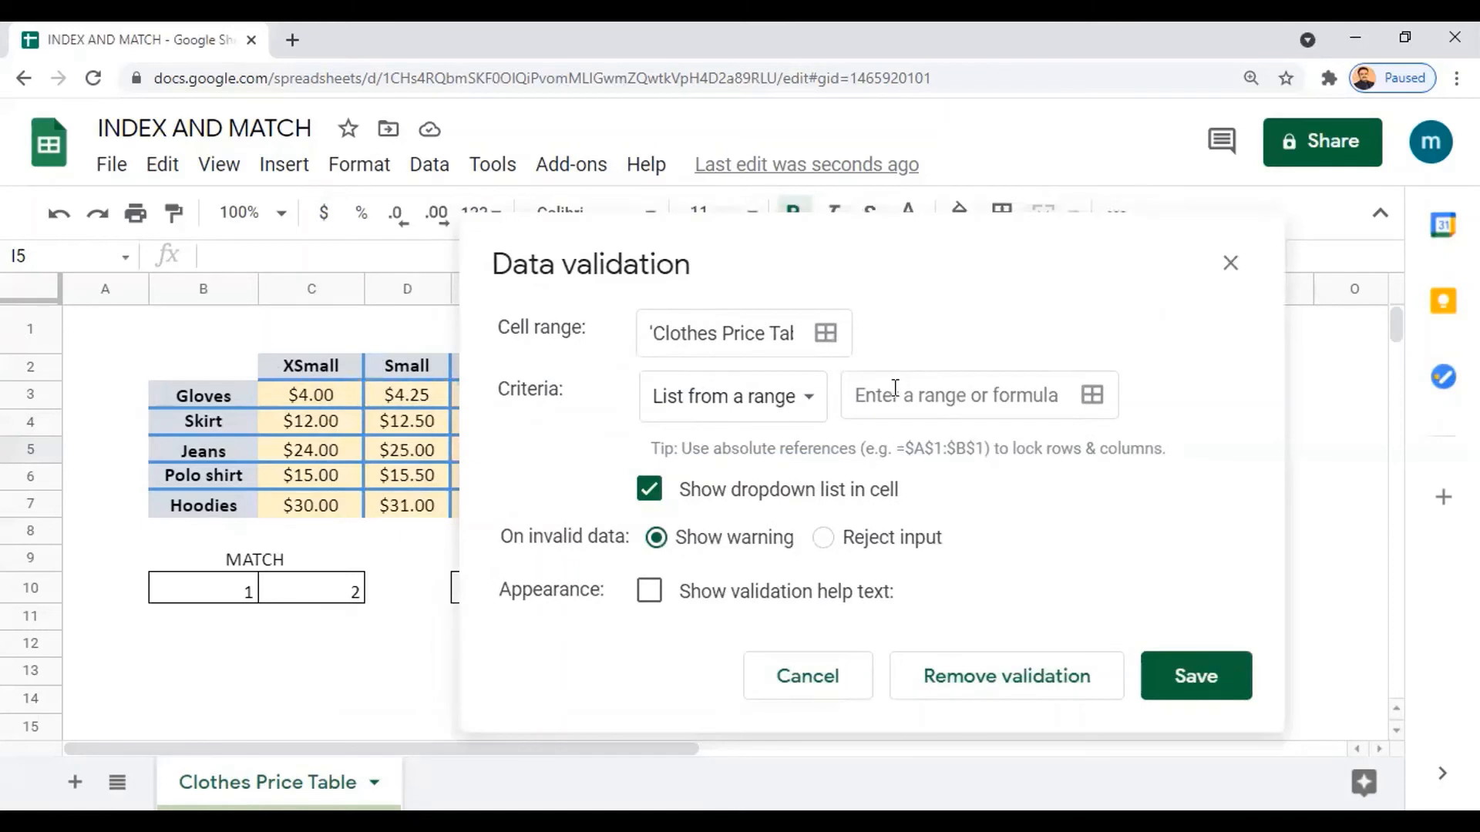
pyautogui.click(769, 408)
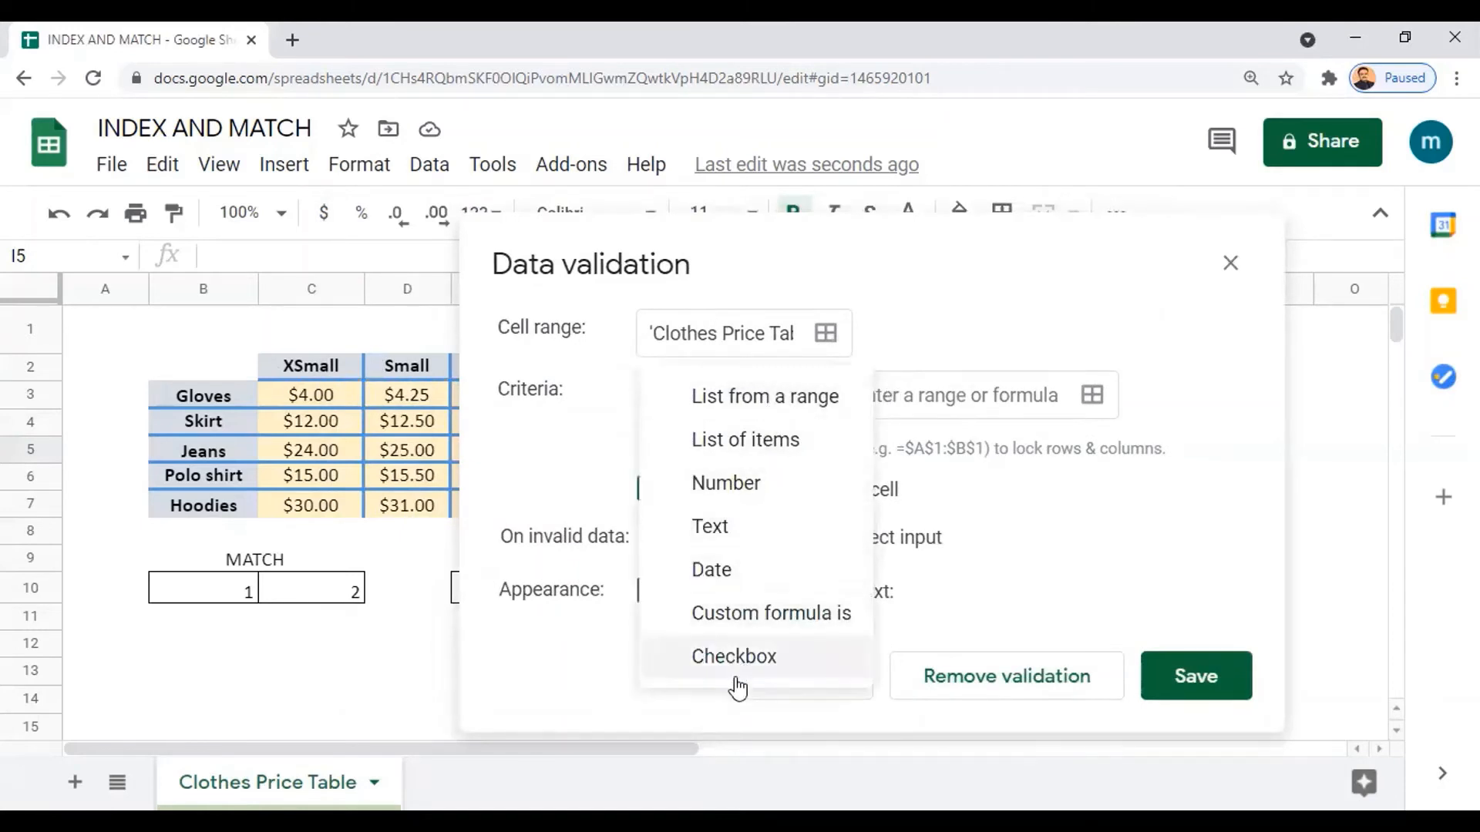
pyautogui.click(726, 409)
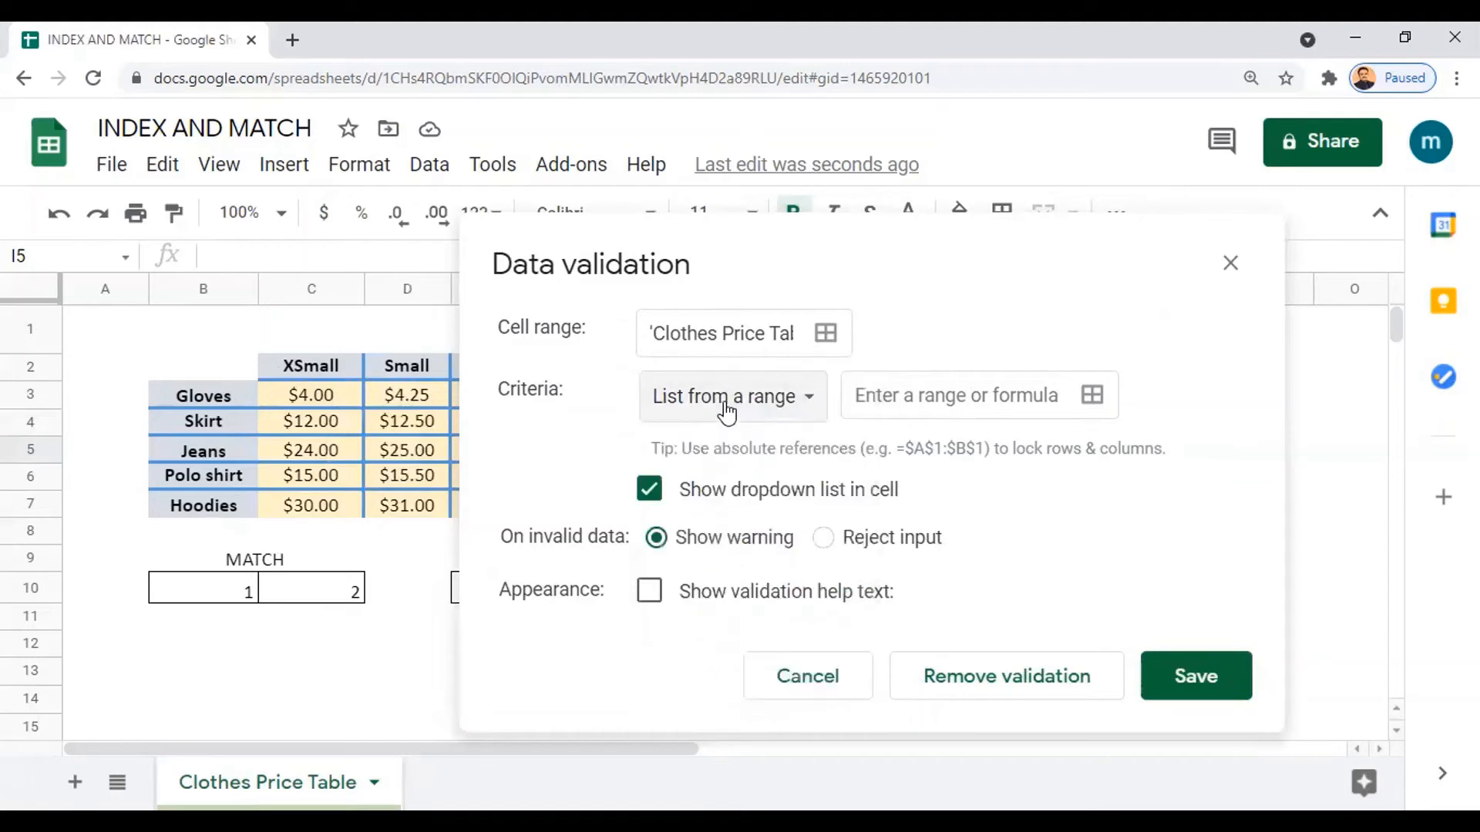
# - Set the validation list's source to the cloth type range B3:B7
pyautogui.click(904, 388)
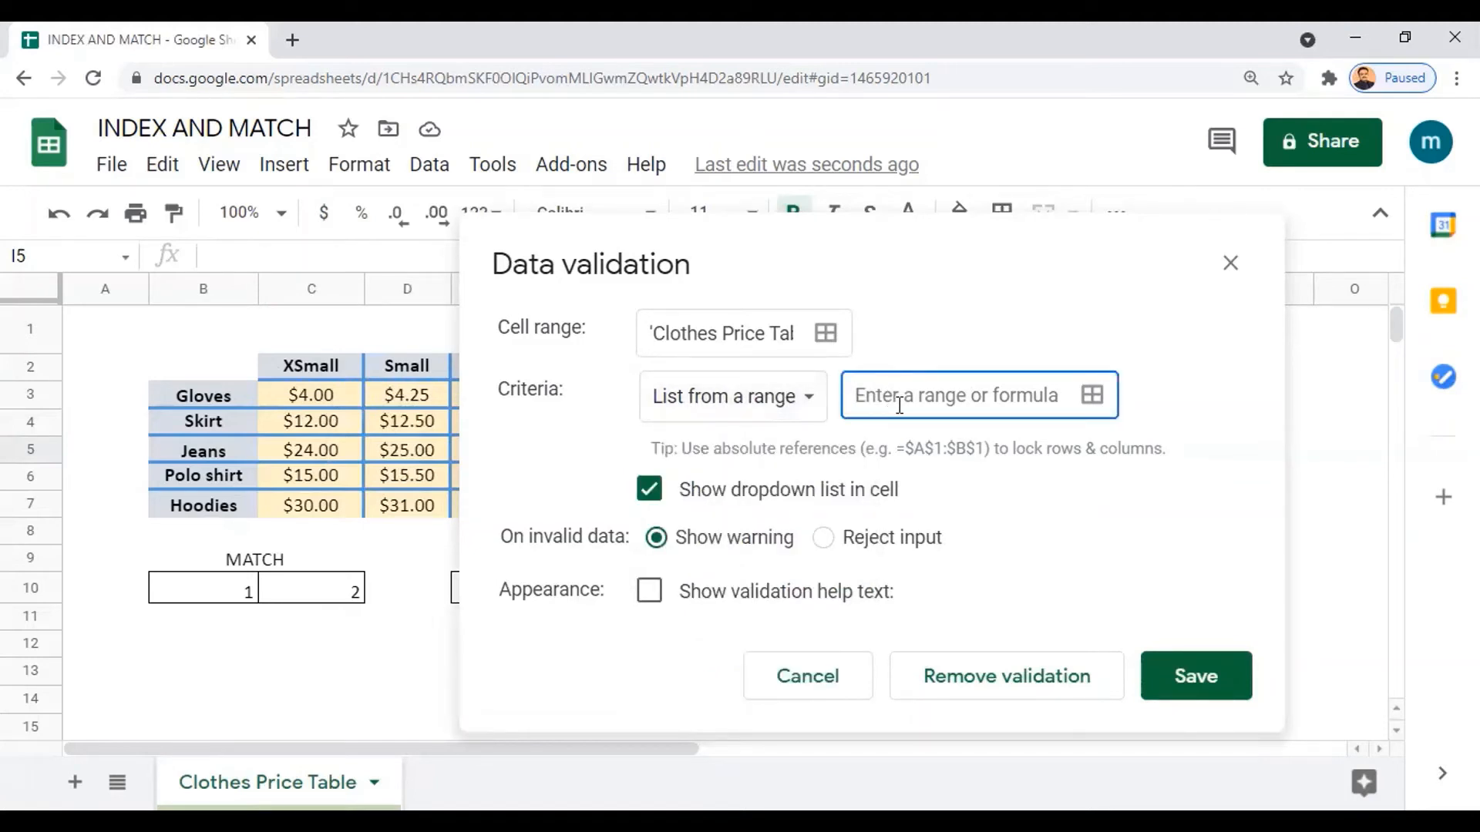
pyautogui.click(243, 395)
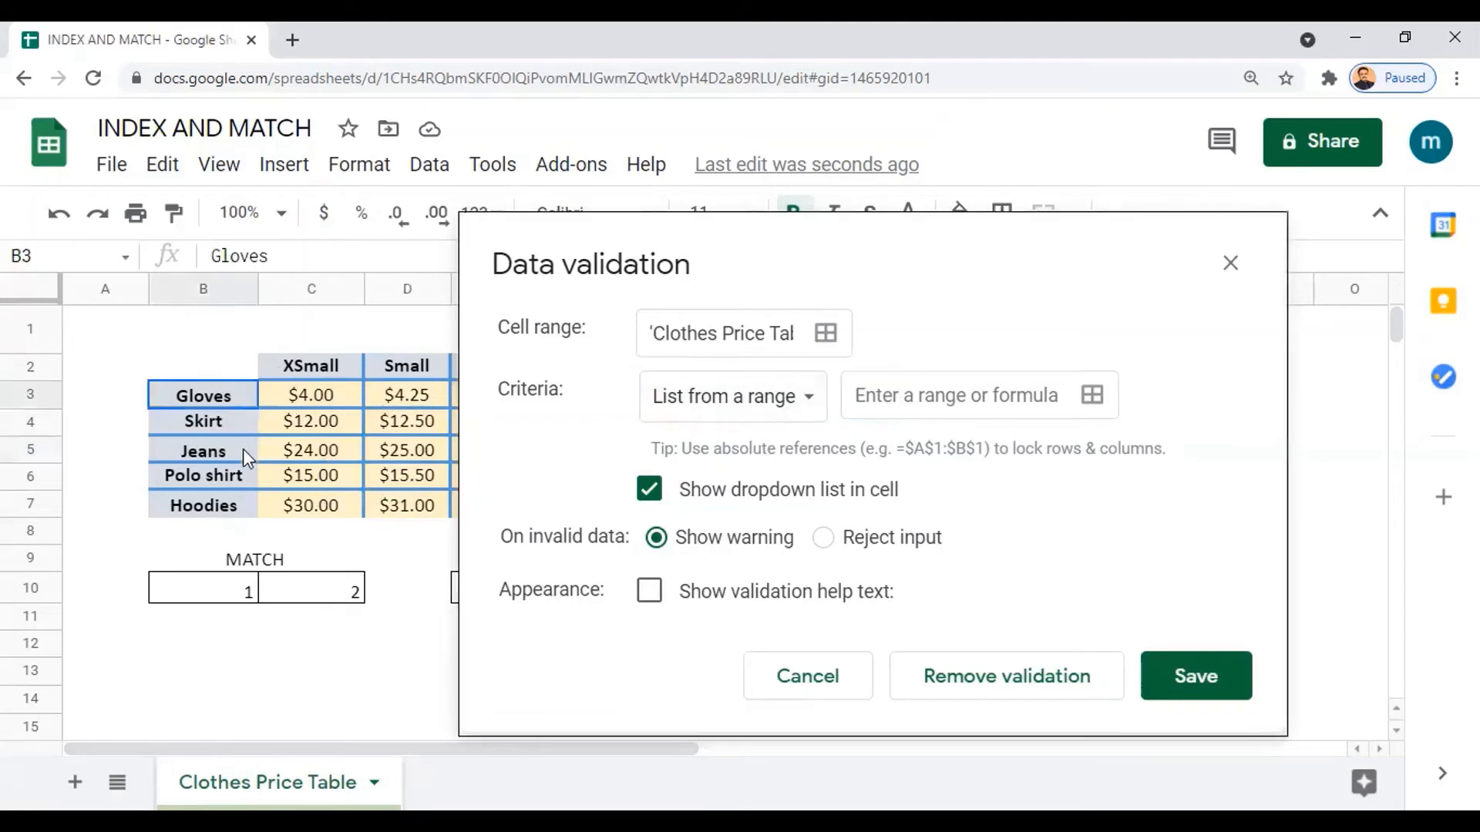
pyautogui.moveTo(243, 449); pyautogui.dragTo(234, 527)
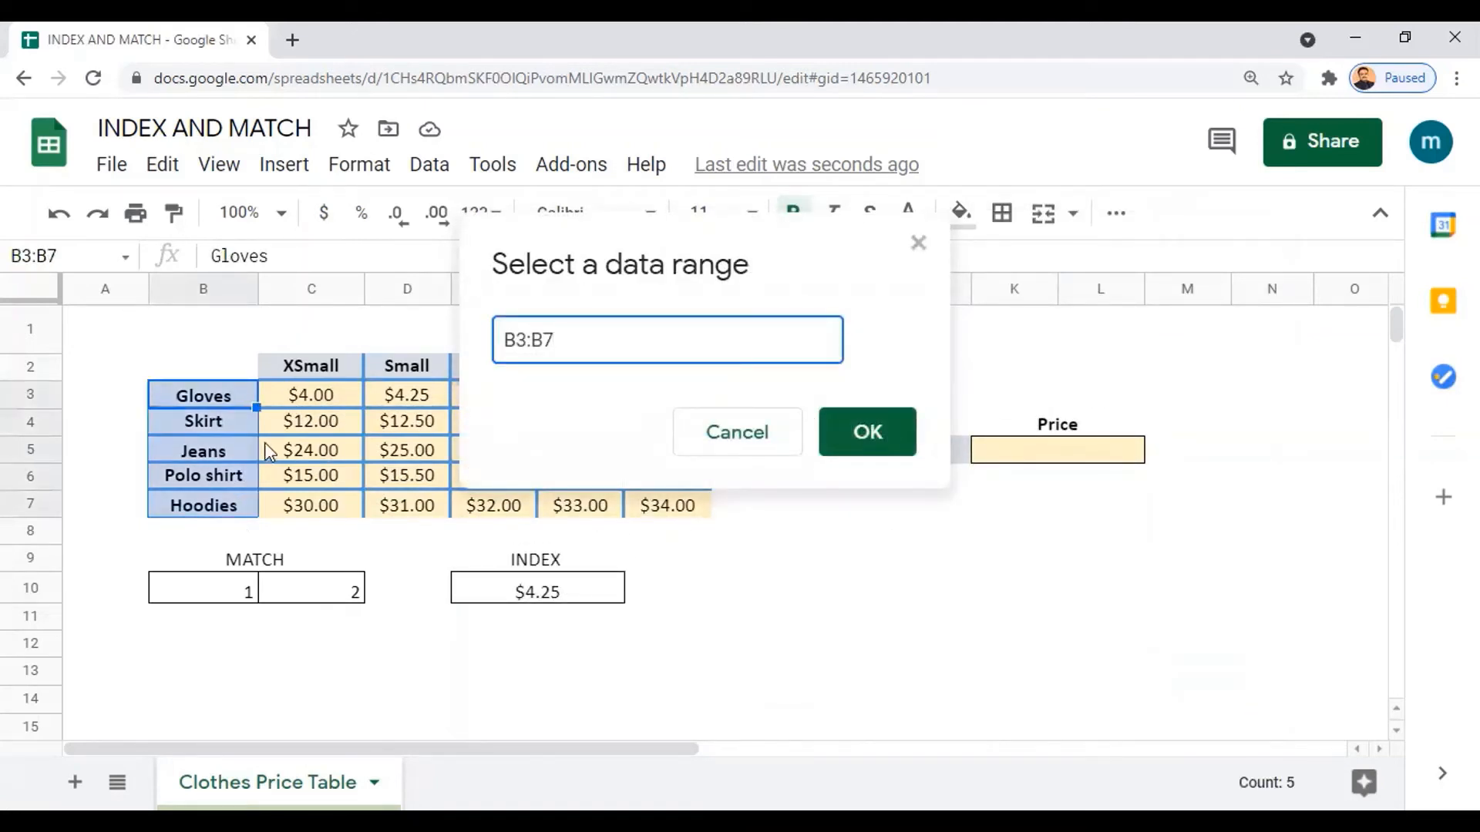
pyautogui.moveTo(250, 399)
pyautogui.mouseDown()
pyautogui.moveTo(243, 510)
pyautogui.moveTo(243, 401)
pyautogui.mouseUp()
pyautogui.click(864, 433)
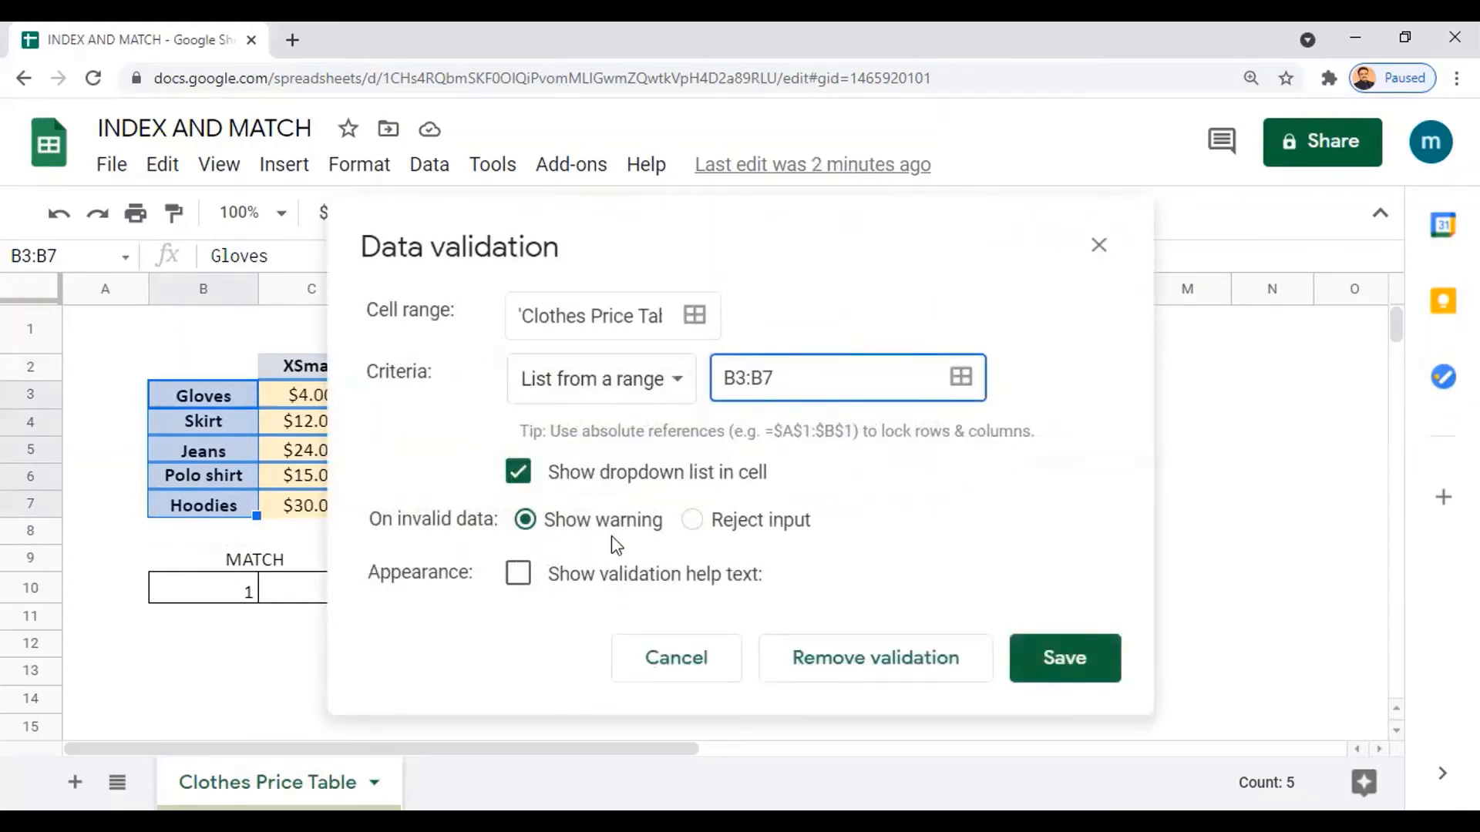
# - Save the Cloth Type validation rule and choose Gloves from the dropdown in cell I5
pyautogui.click(1045, 679)
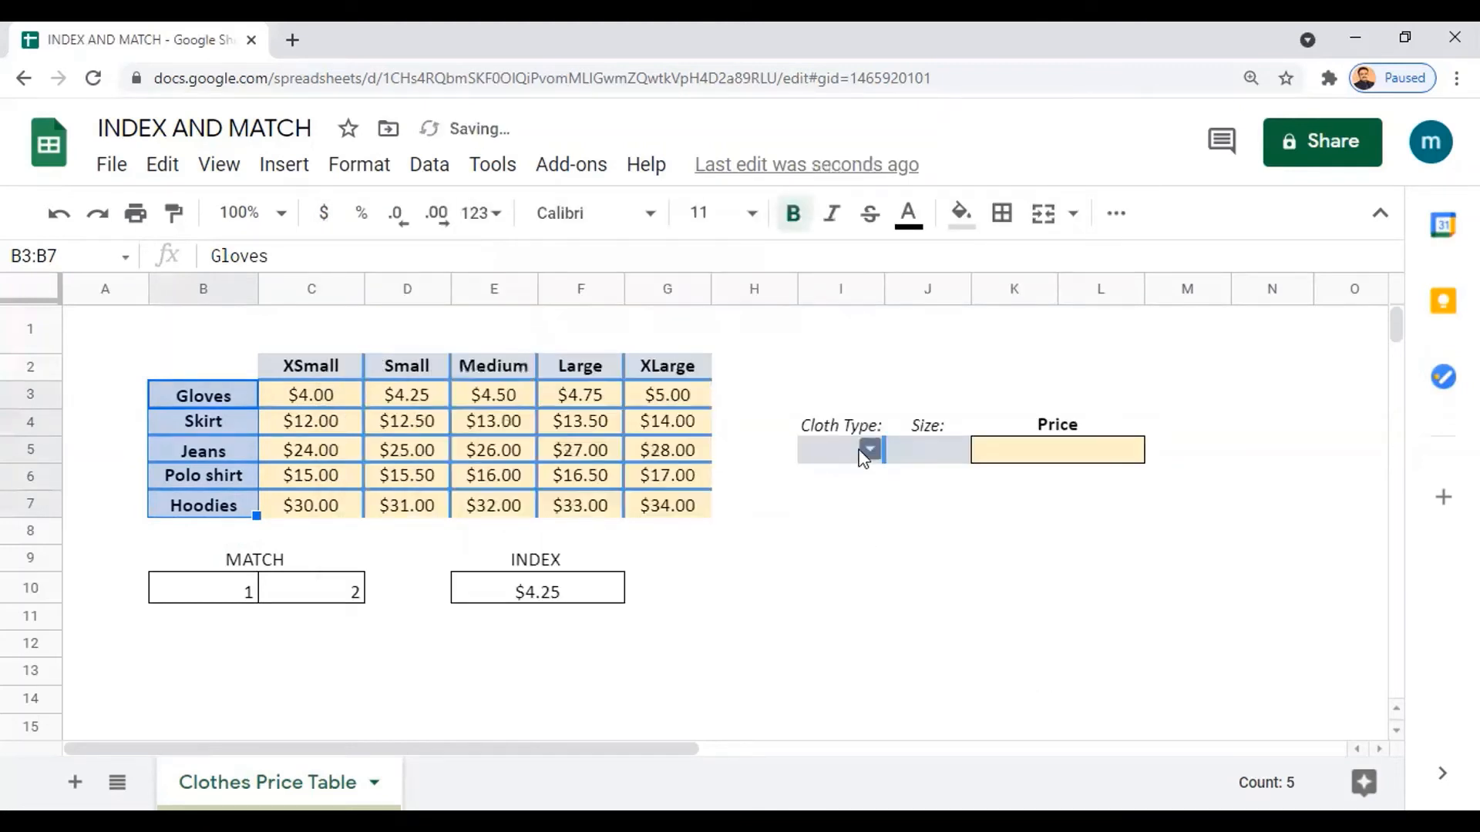
pyautogui.click(869, 450)
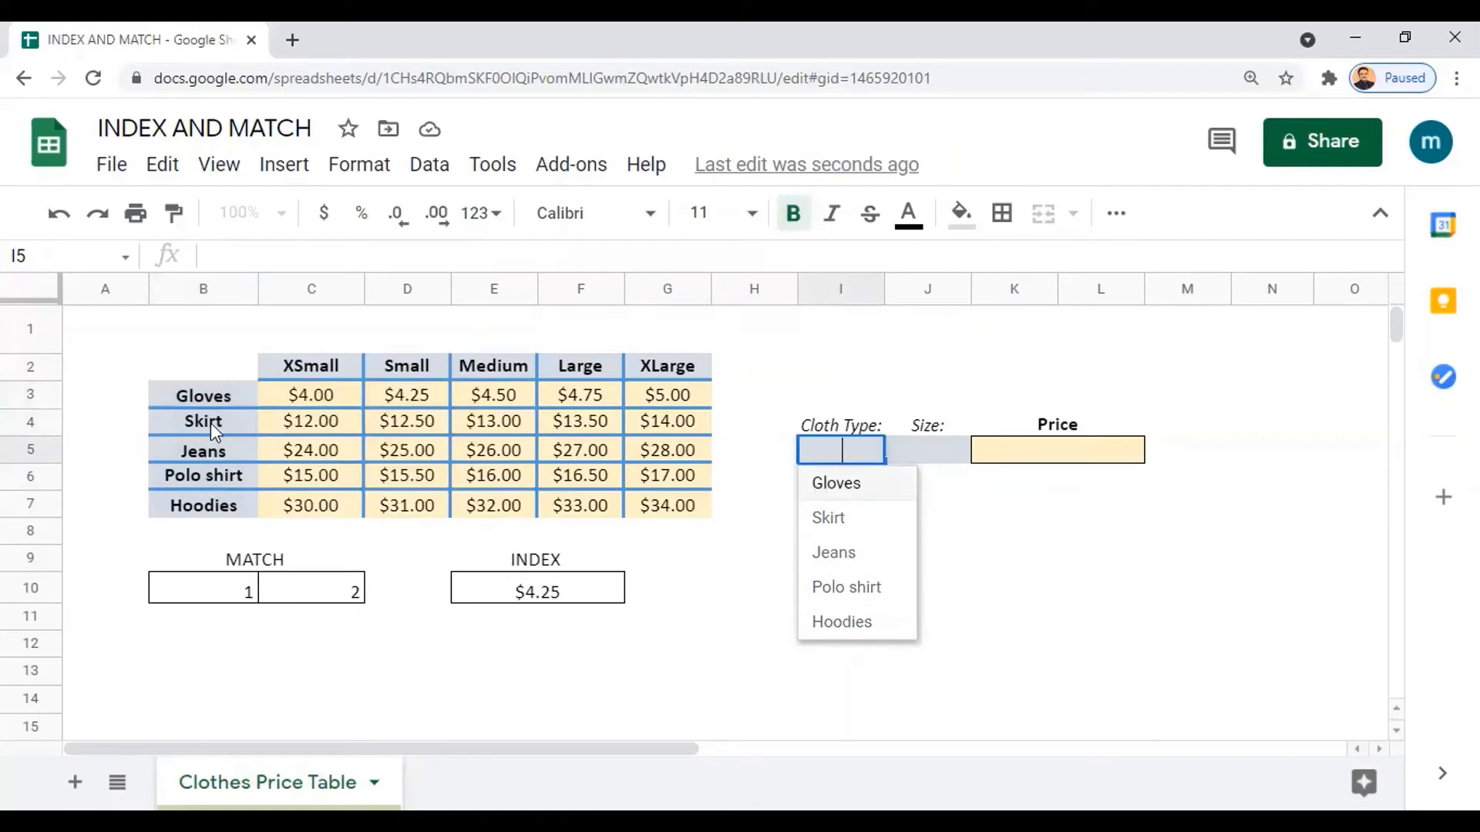
pyautogui.click(831, 492)
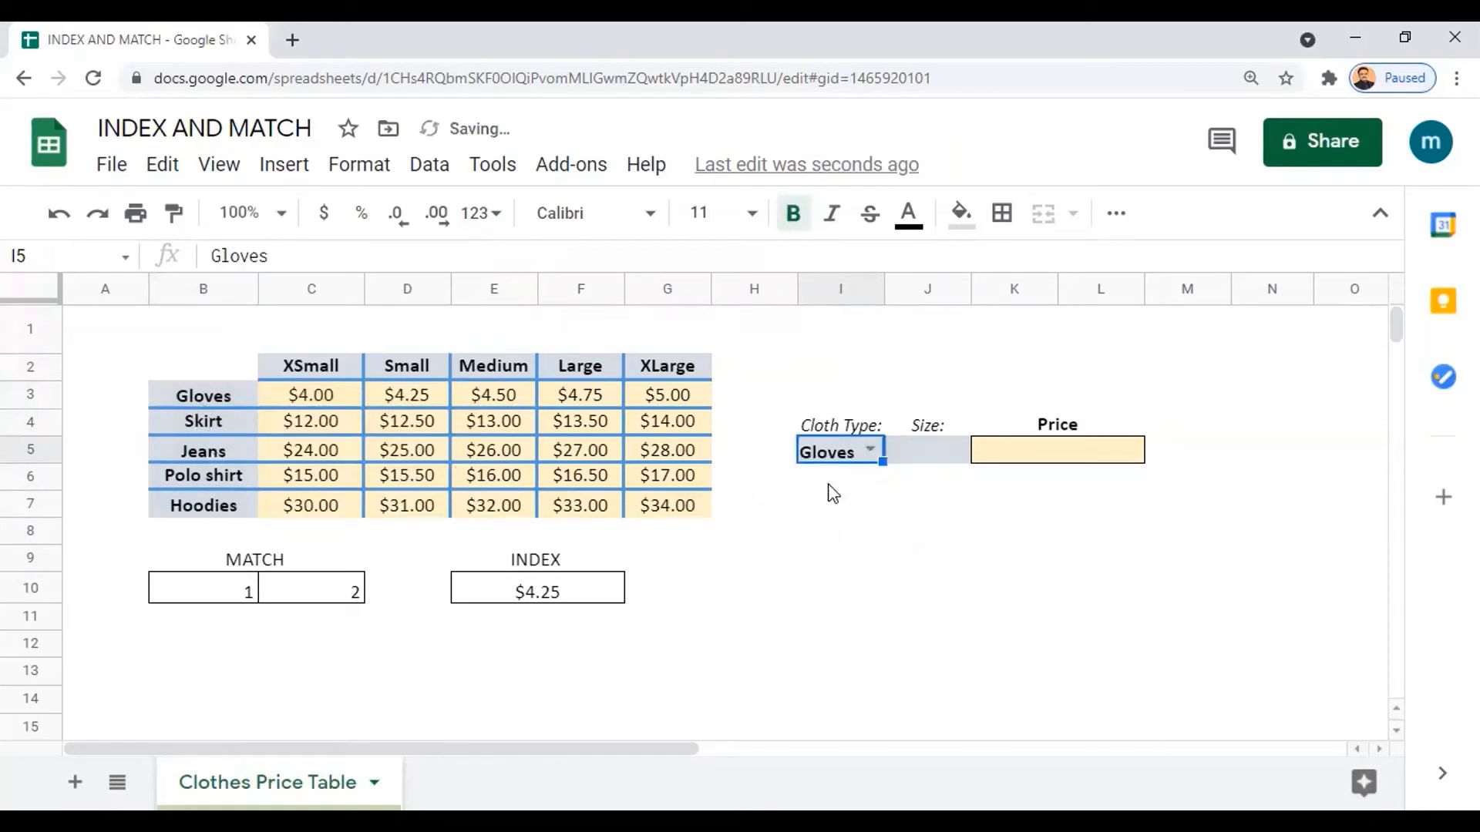
# - Open the data validation settings for the Size cell J5
pyautogui.click(953, 454)
pyautogui.rightClick(953, 454)
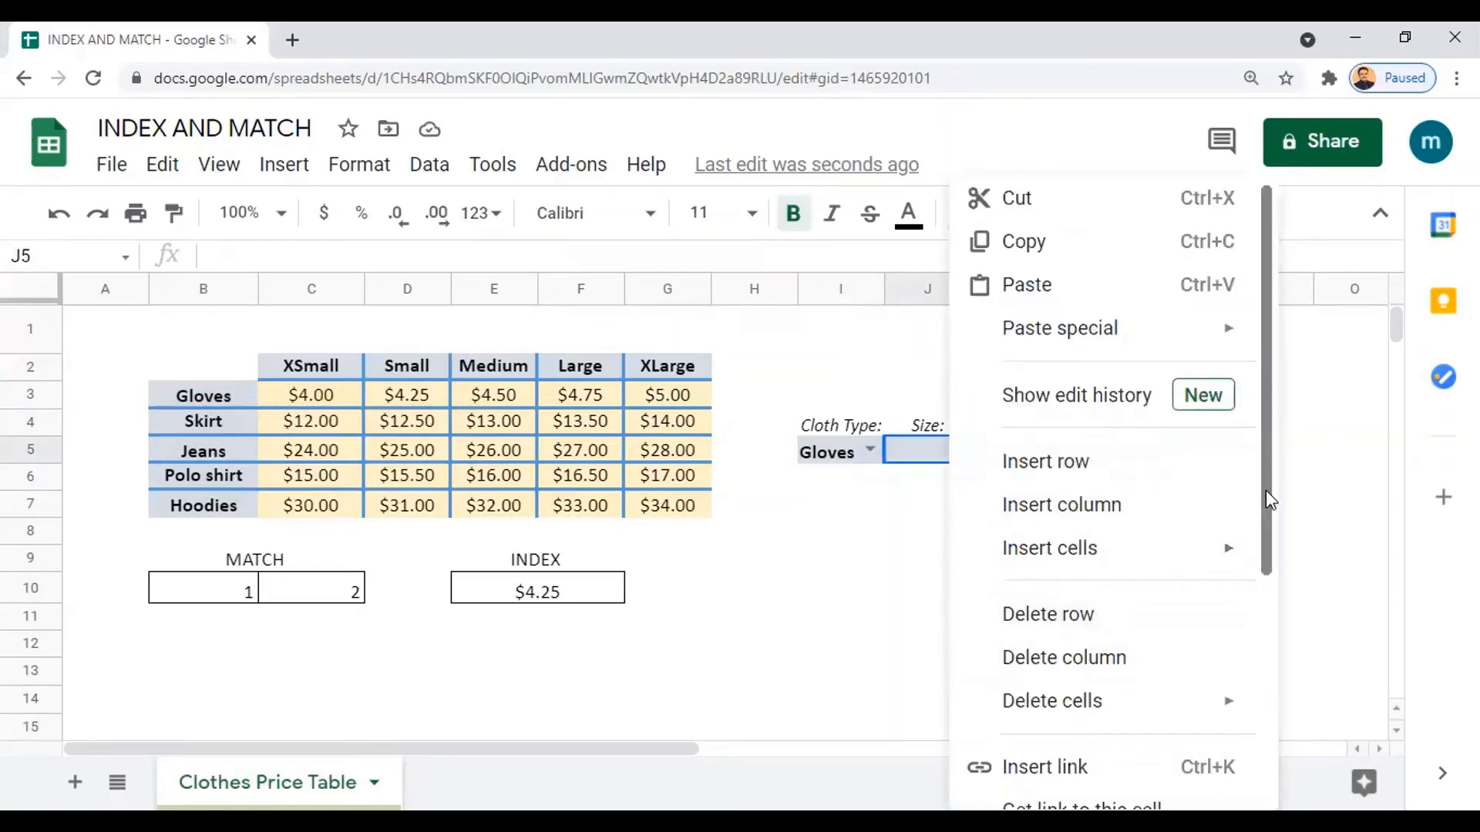
pyautogui.moveTo(1264, 494); pyautogui.dragTo(1237, 650)
pyautogui.scroll(-3, 1237, 650)
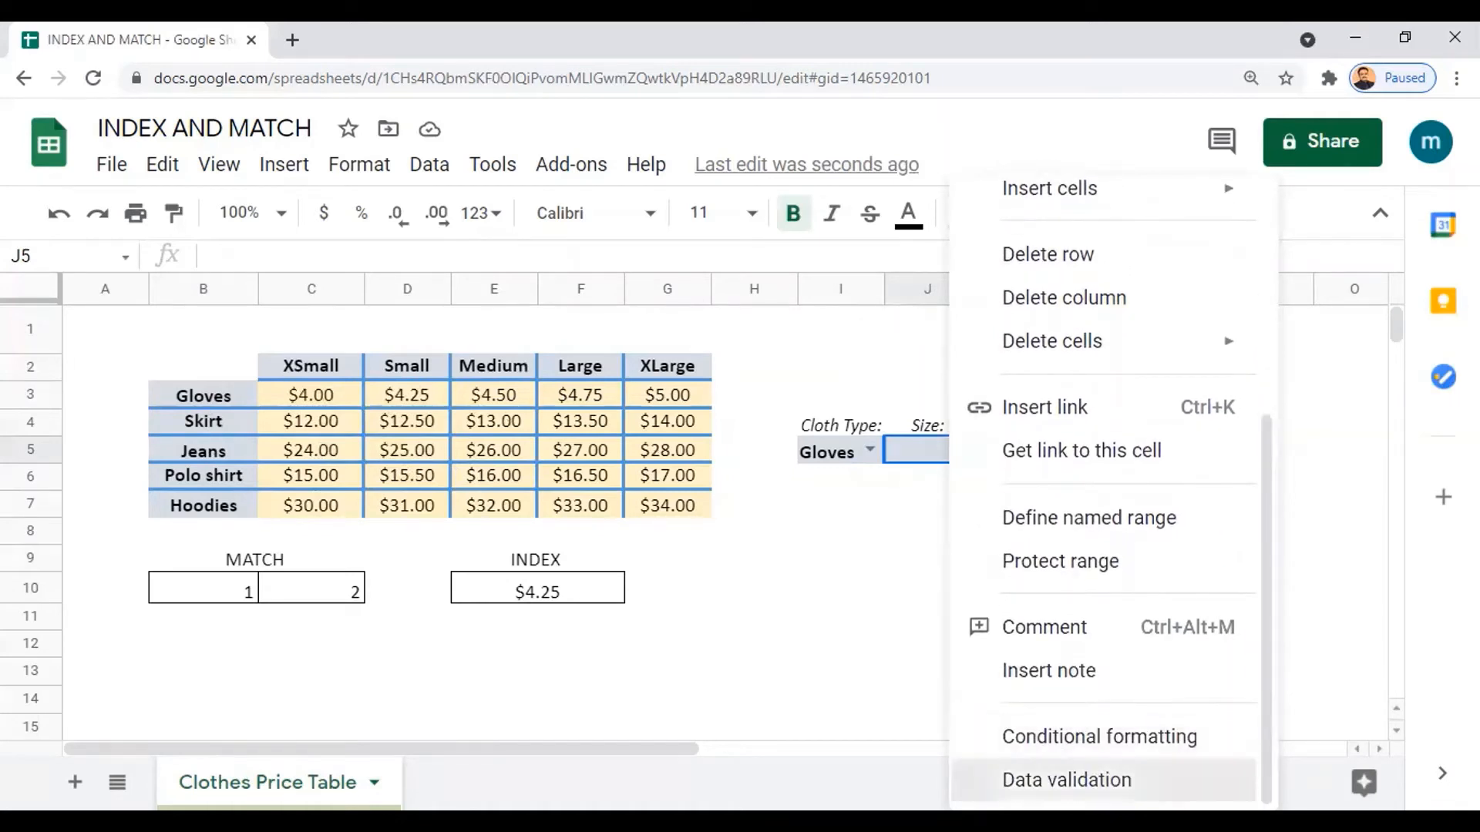
pyautogui.click(1094, 780)
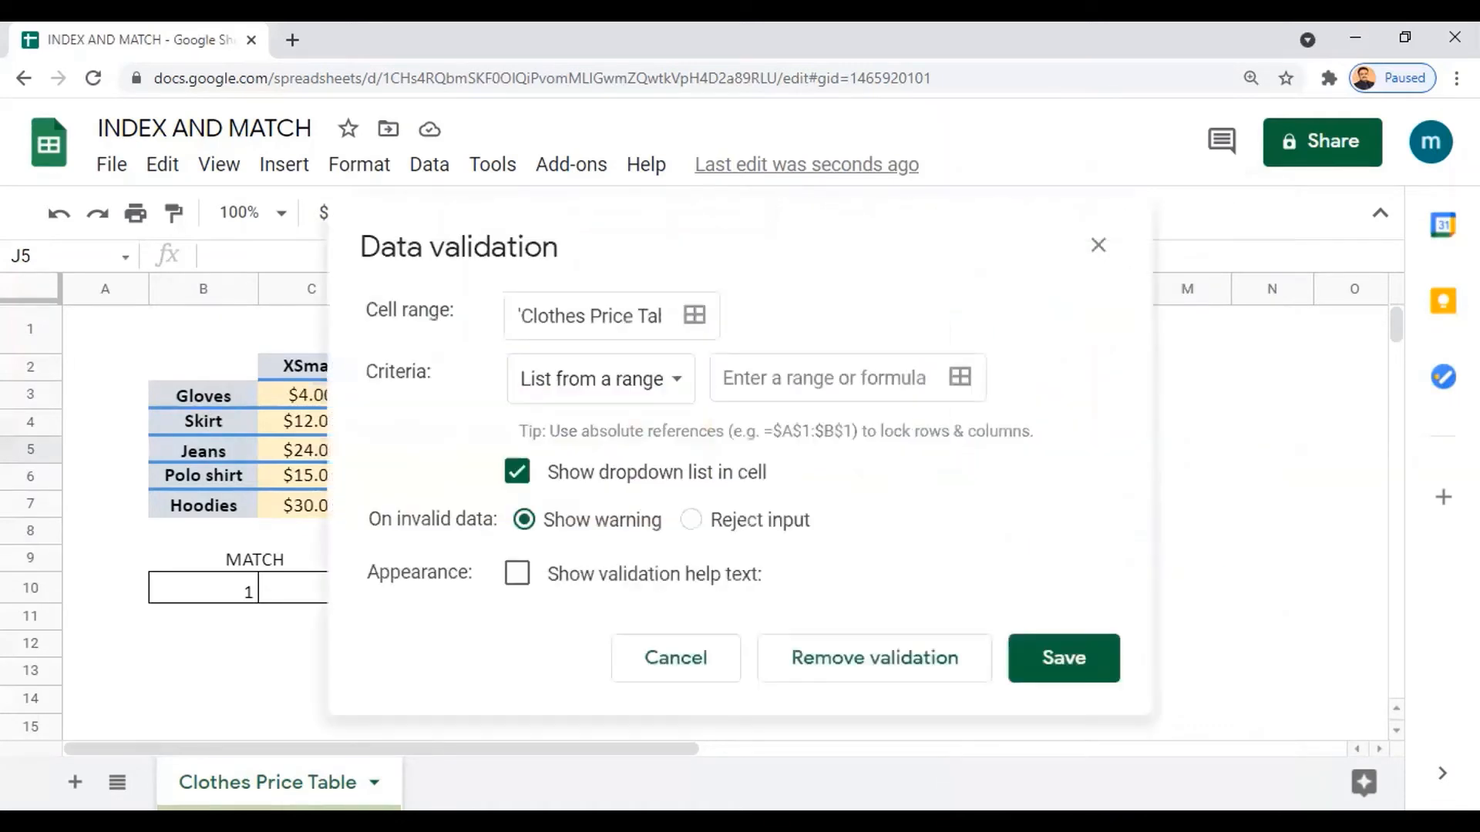
# - Set the Size validation list's source to the size header range C2:G2 and save the rule
pyautogui.click(745, 379)
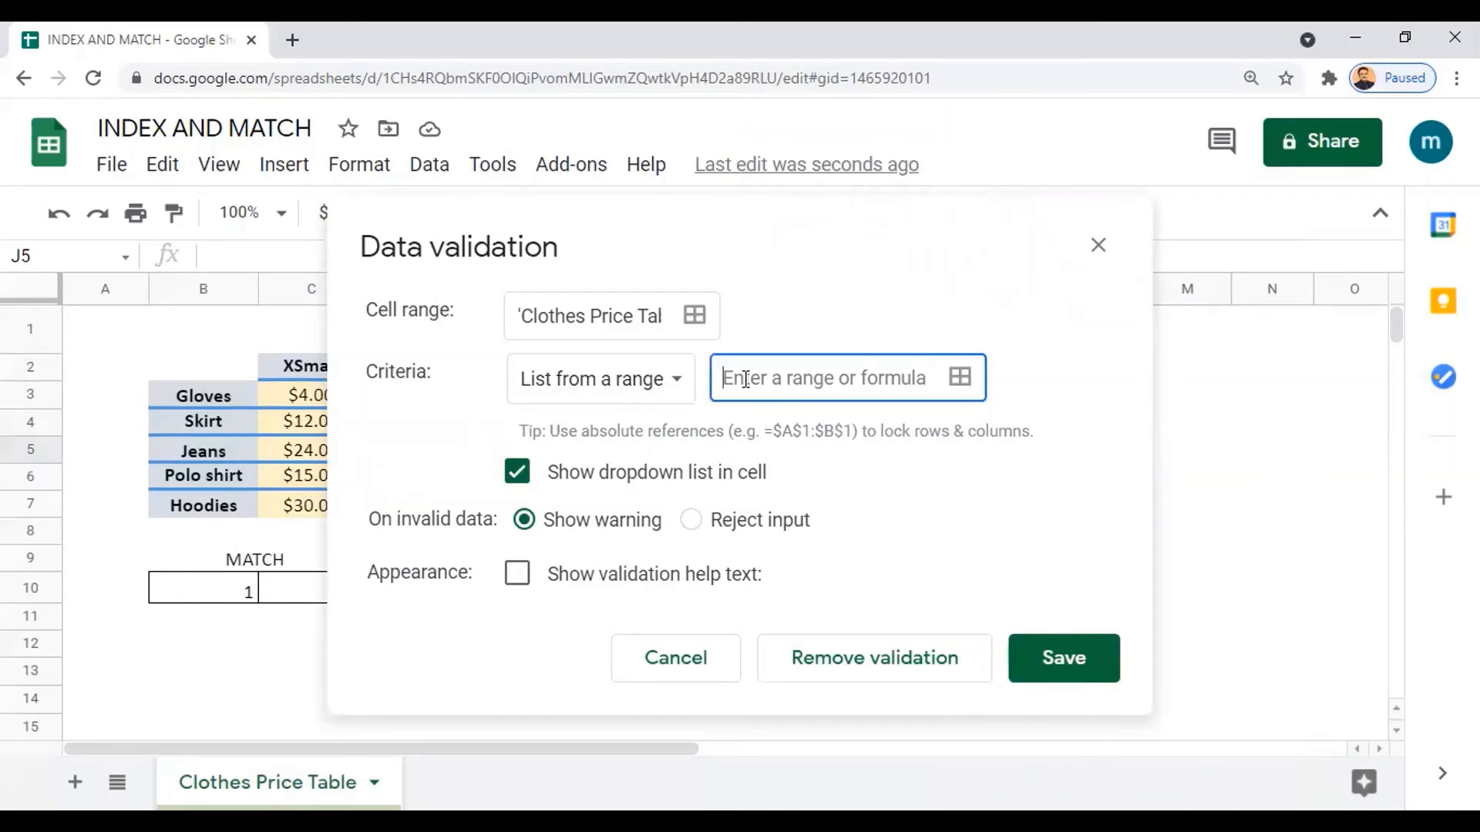
pyautogui.moveTo(771, 260); pyautogui.dragTo(879, 383)
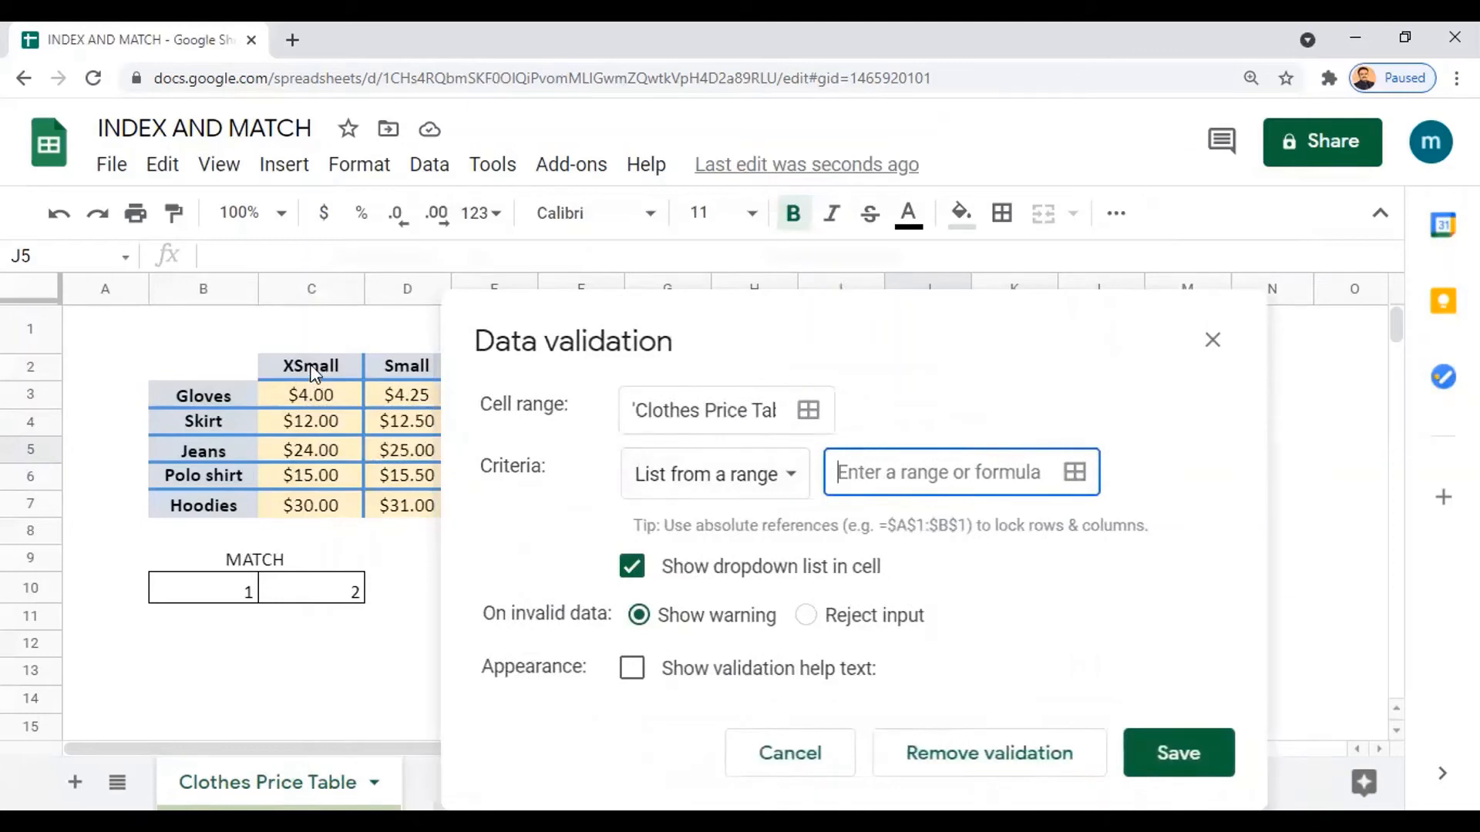
pyautogui.click(351, 369)
pyautogui.moveTo(383, 370); pyautogui.dragTo(697, 391)
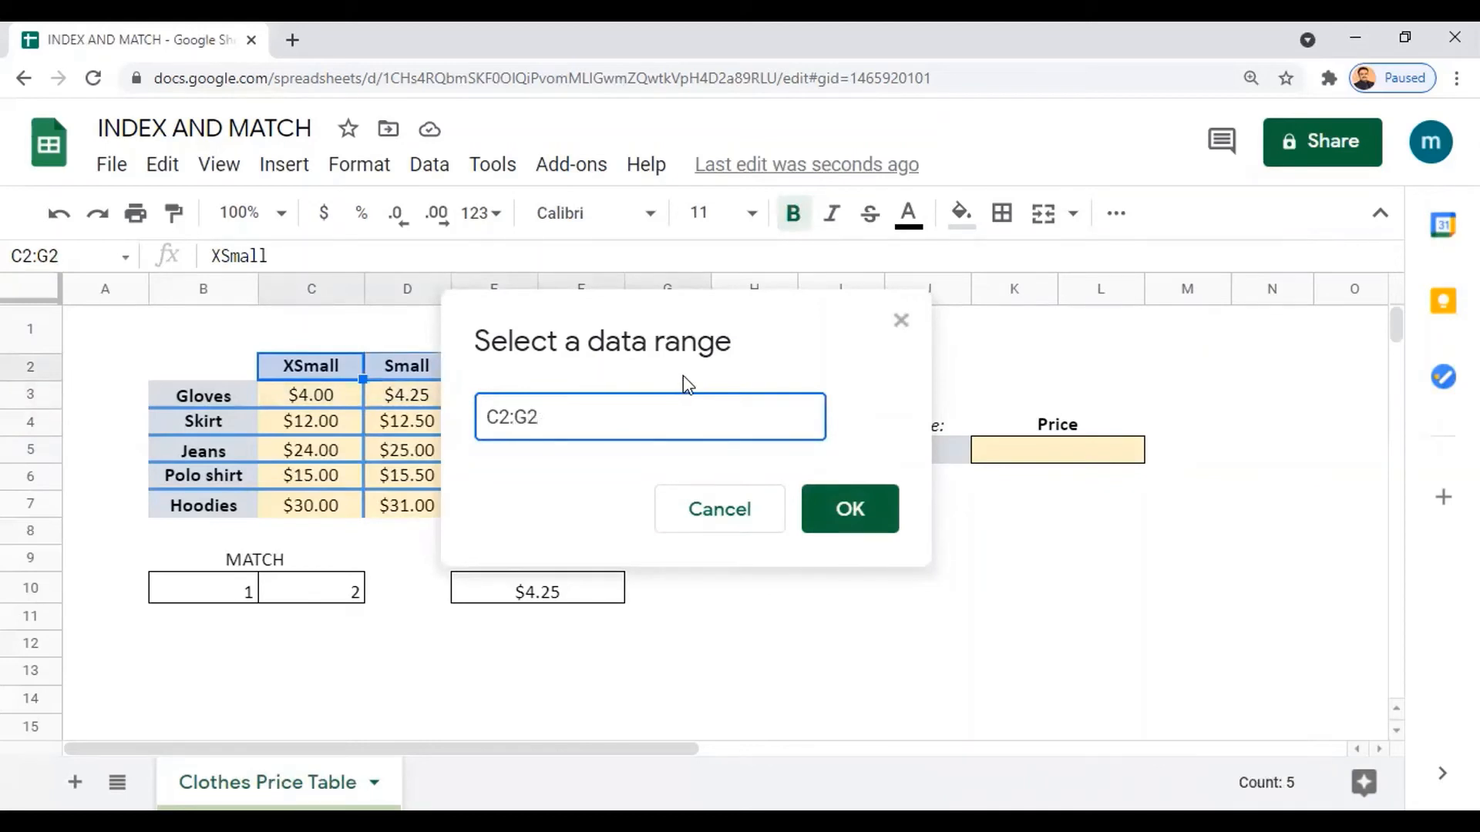
pyautogui.moveTo(754, 304); pyautogui.dragTo(1043, 360)
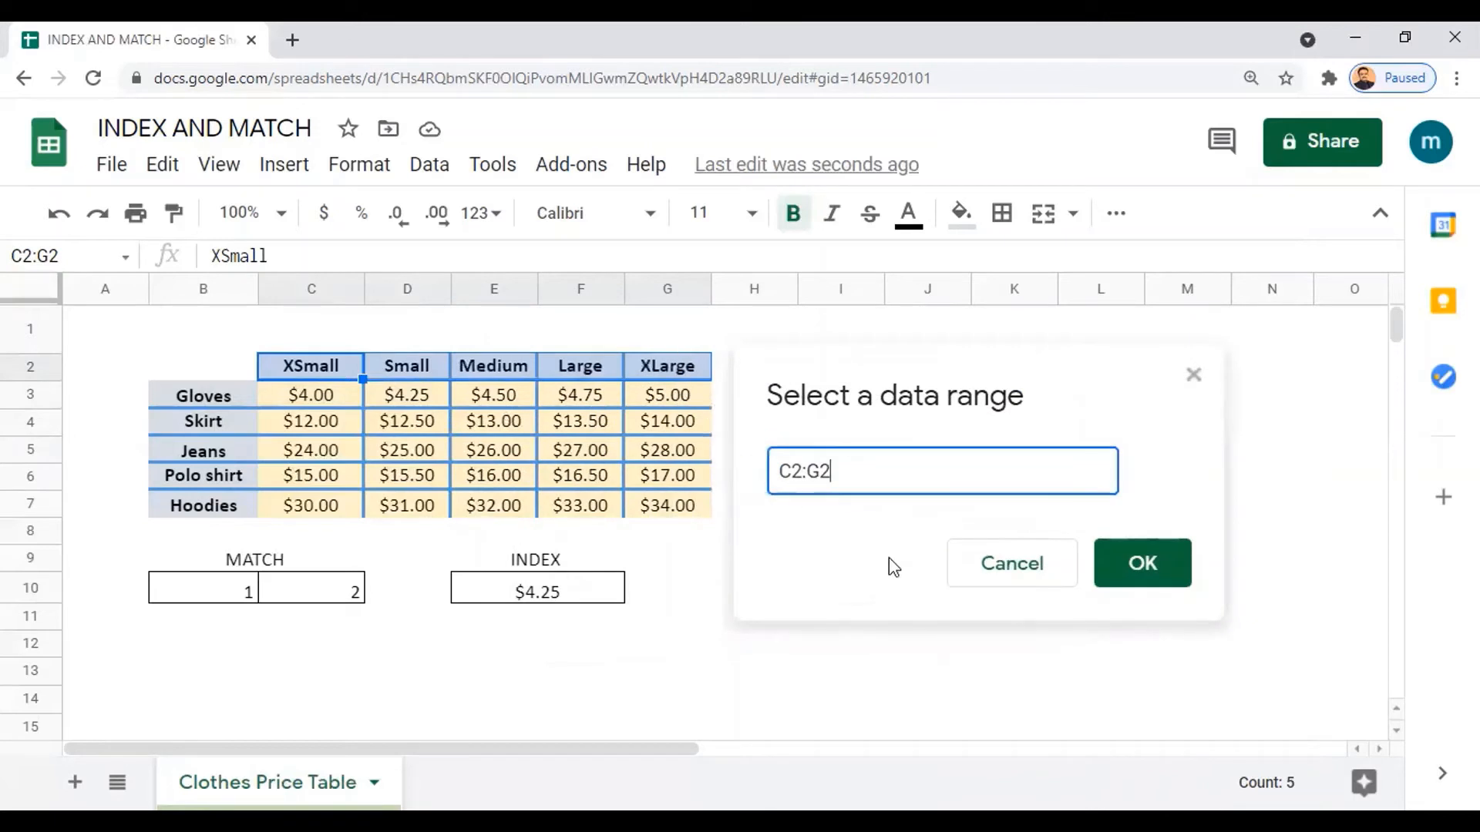
pyautogui.click(1127, 566)
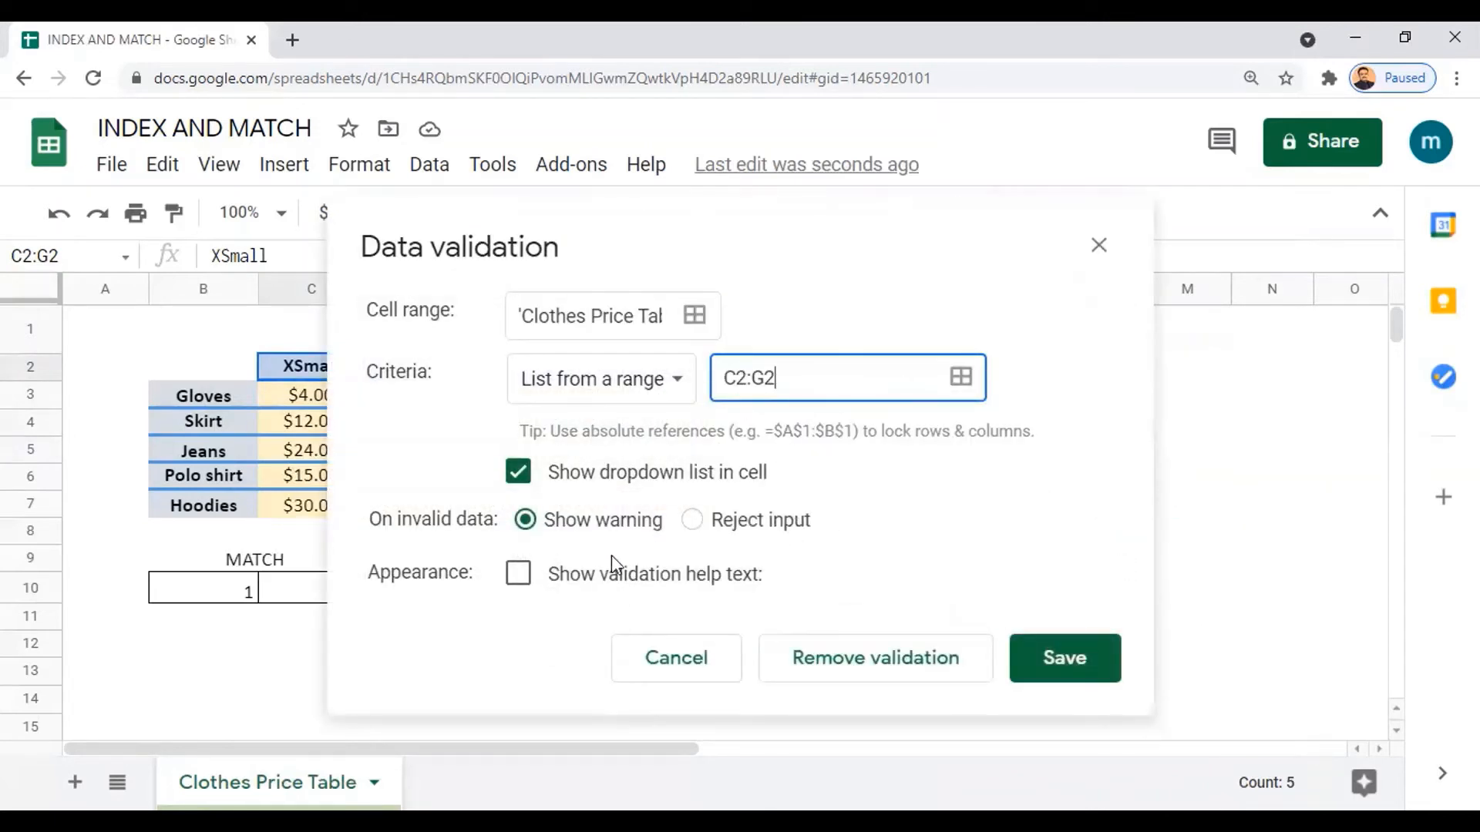
pyautogui.click(1087, 677)
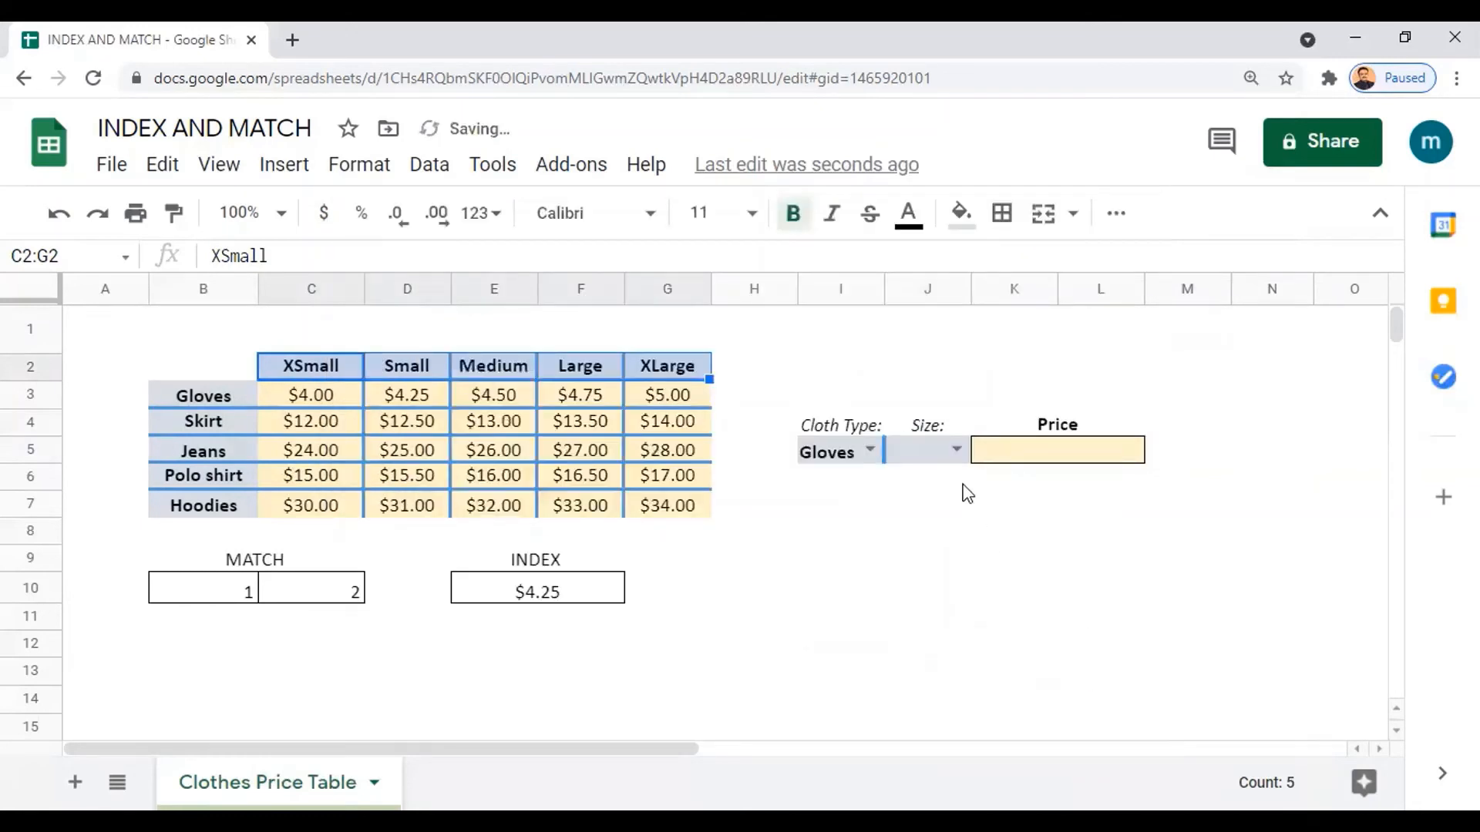
# - Choose Small from the Size dropdown in cell J5
pyautogui.click(944, 449)
pyautogui.click(946, 447)
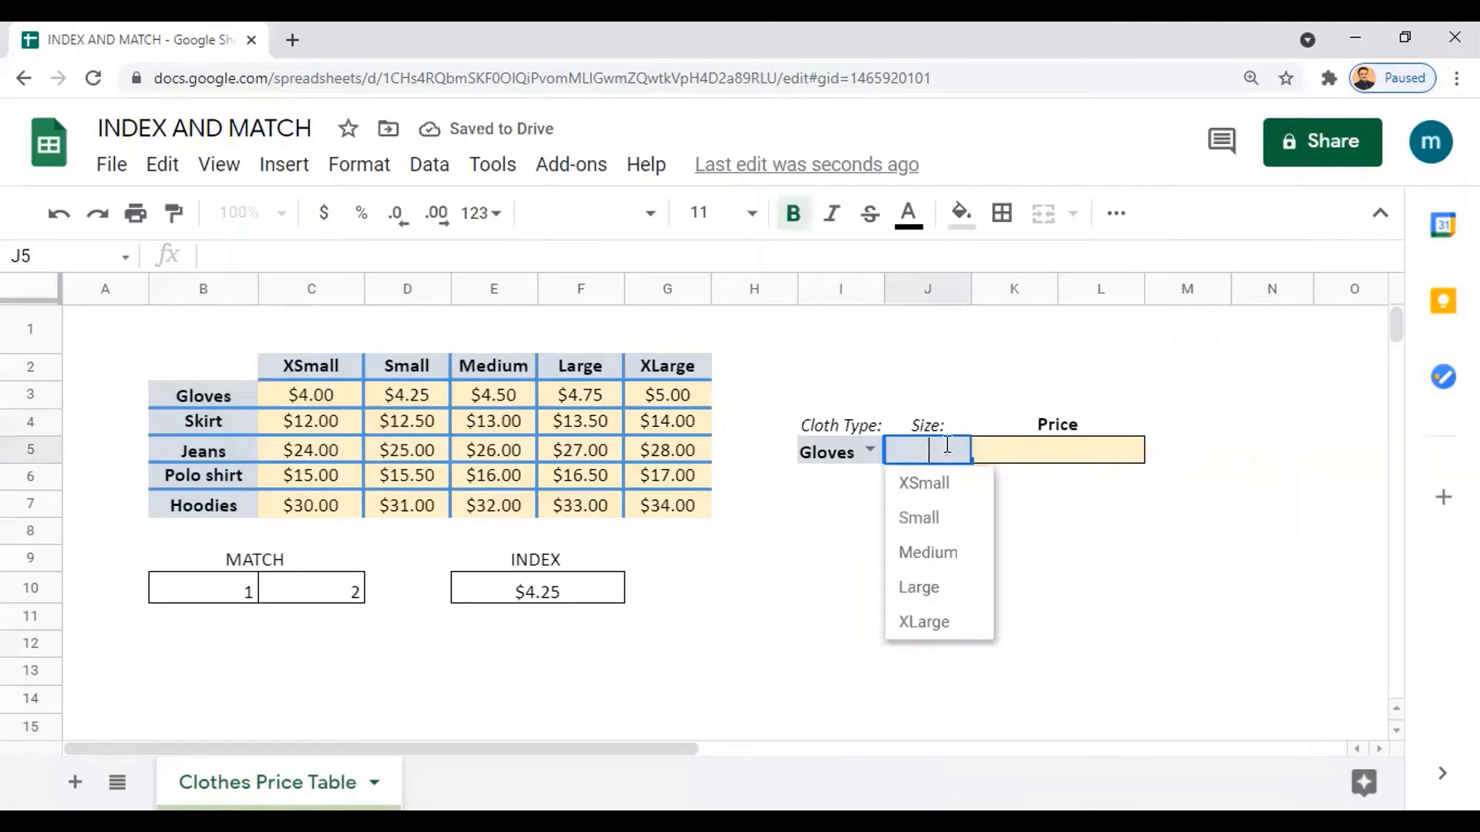
pyautogui.click(932, 518)
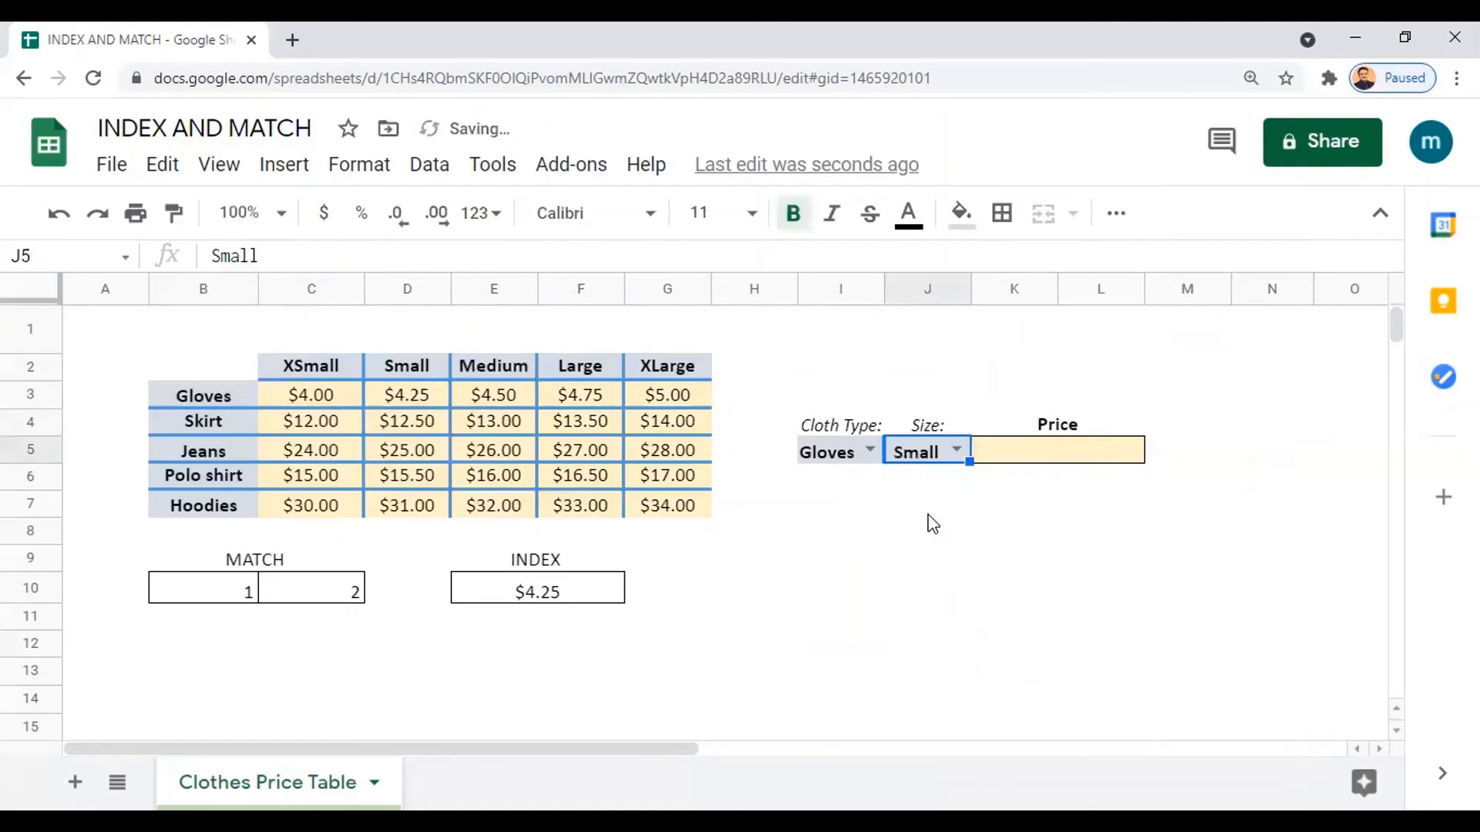
# - Set the Cloth Type dropdown in I5 to Jeans and the Size dropdown in J5 to Large
pyautogui.click(853, 460)
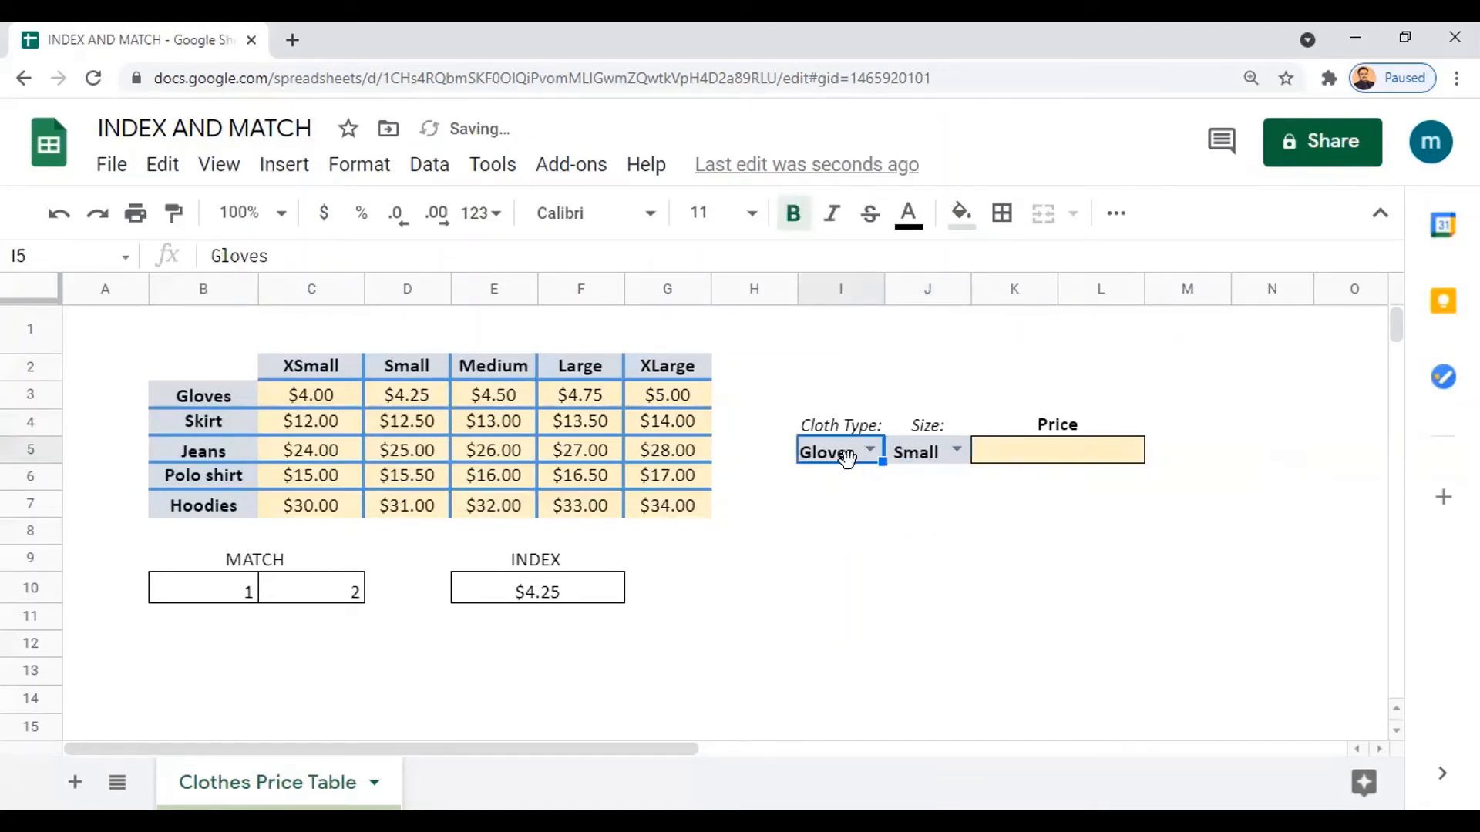
pyautogui.doubleClick(863, 455)
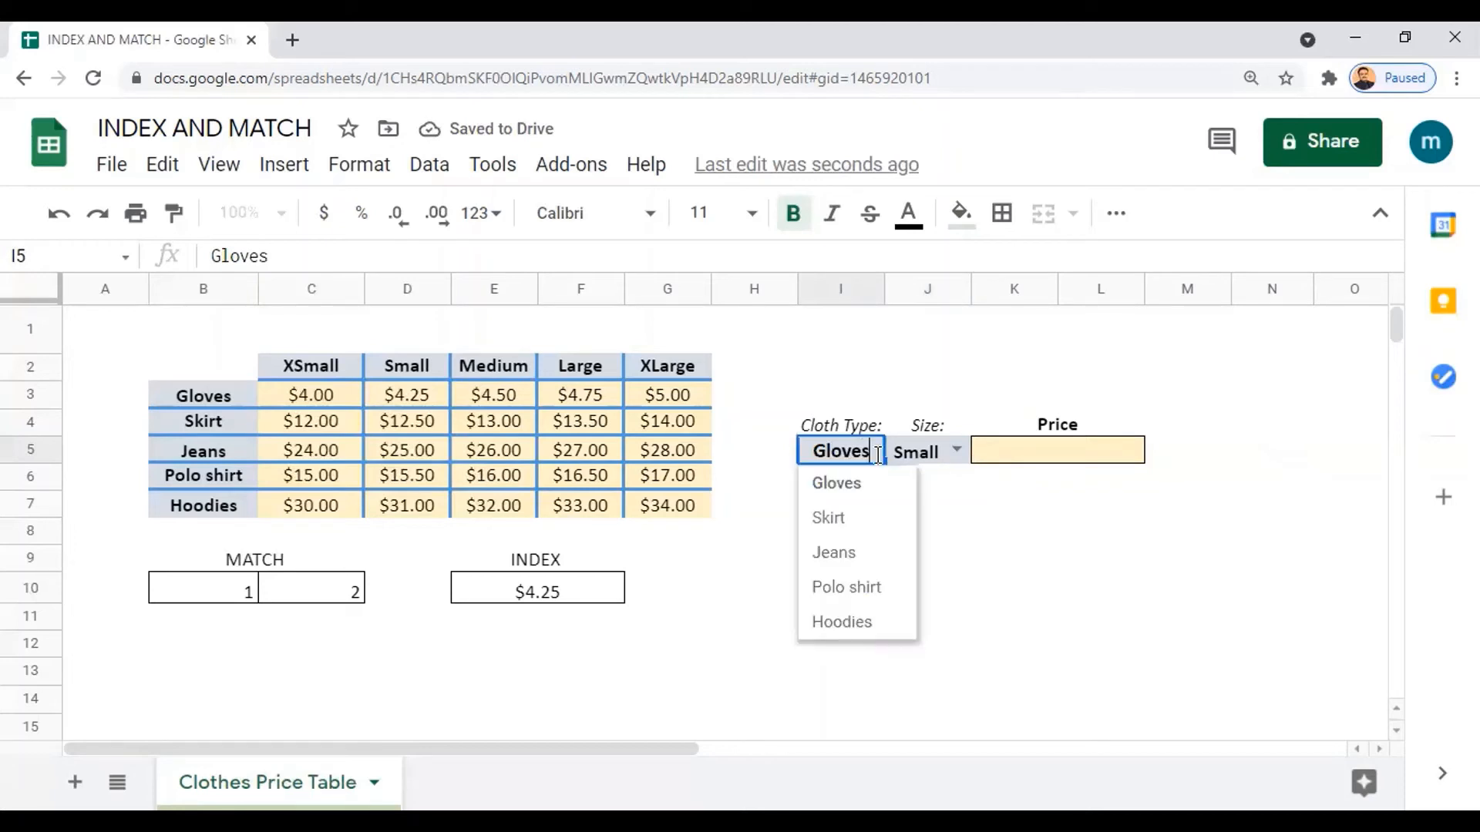
pyautogui.click(854, 555)
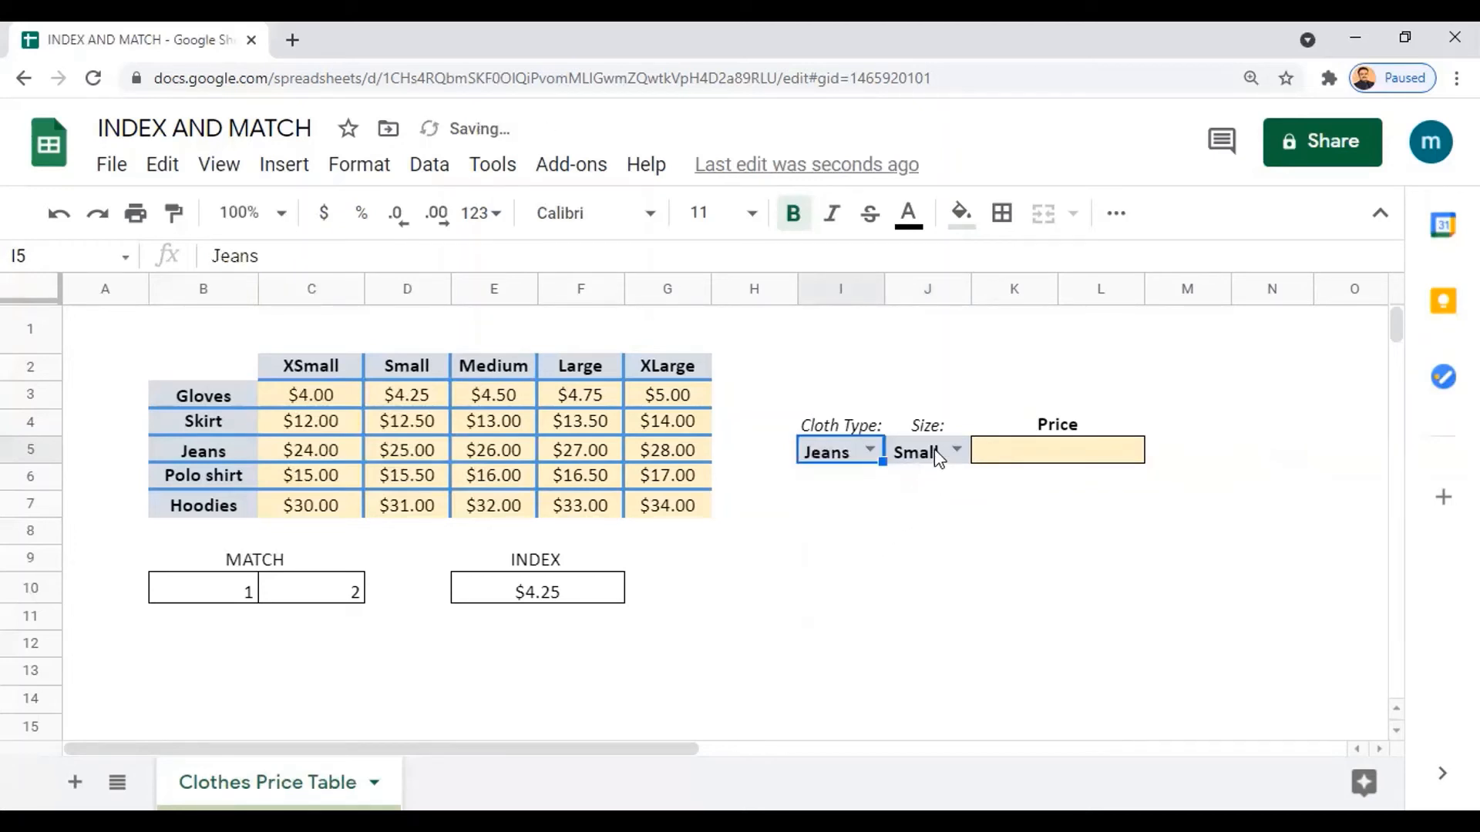
pyautogui.click(955, 449)
pyautogui.click(929, 584)
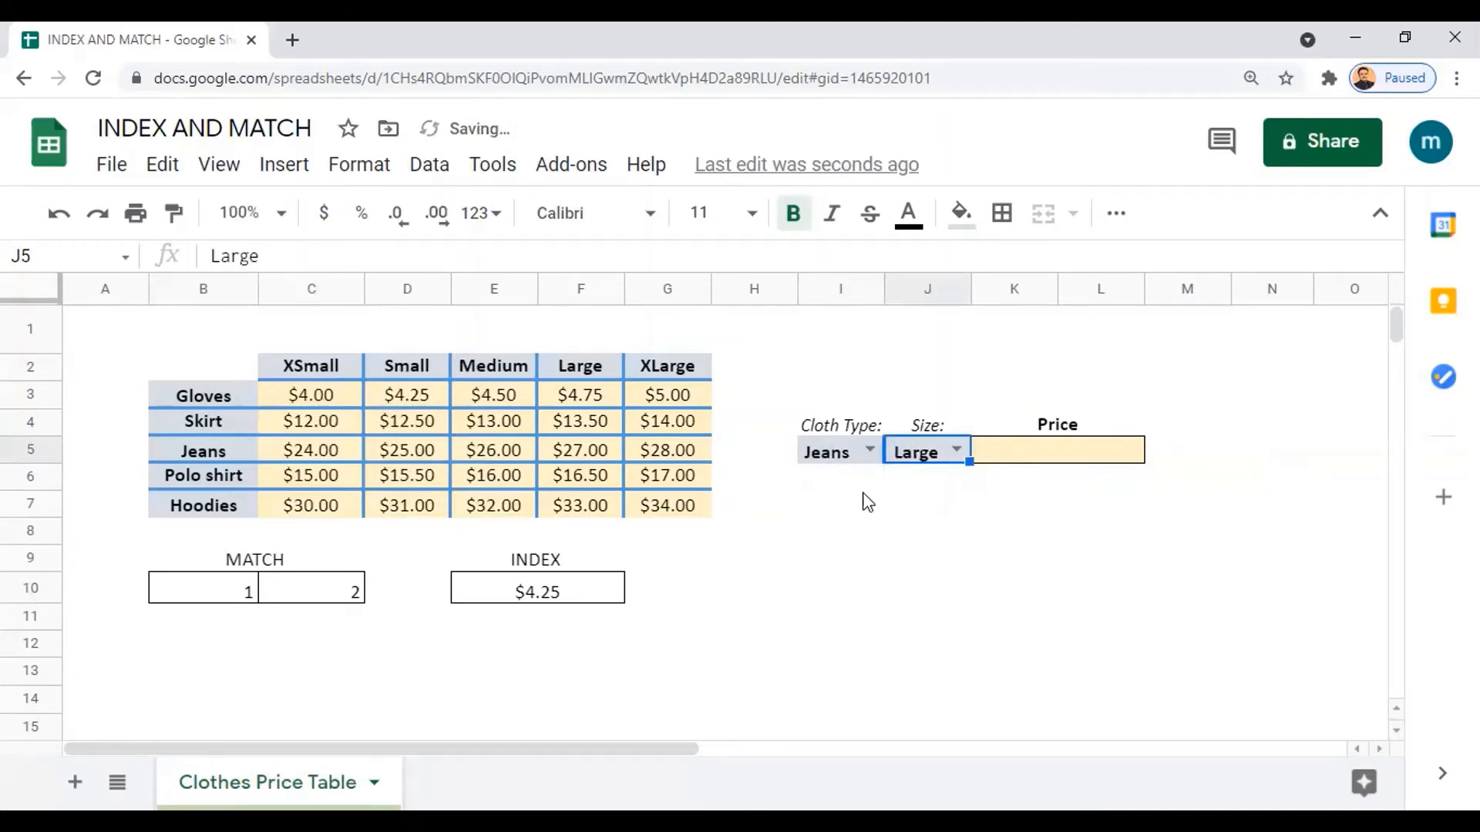
# - Start an INDEX formula in the merged Price cell K5:L5 with the price range C3:G7 as reference
pyautogui.click(1029, 458)
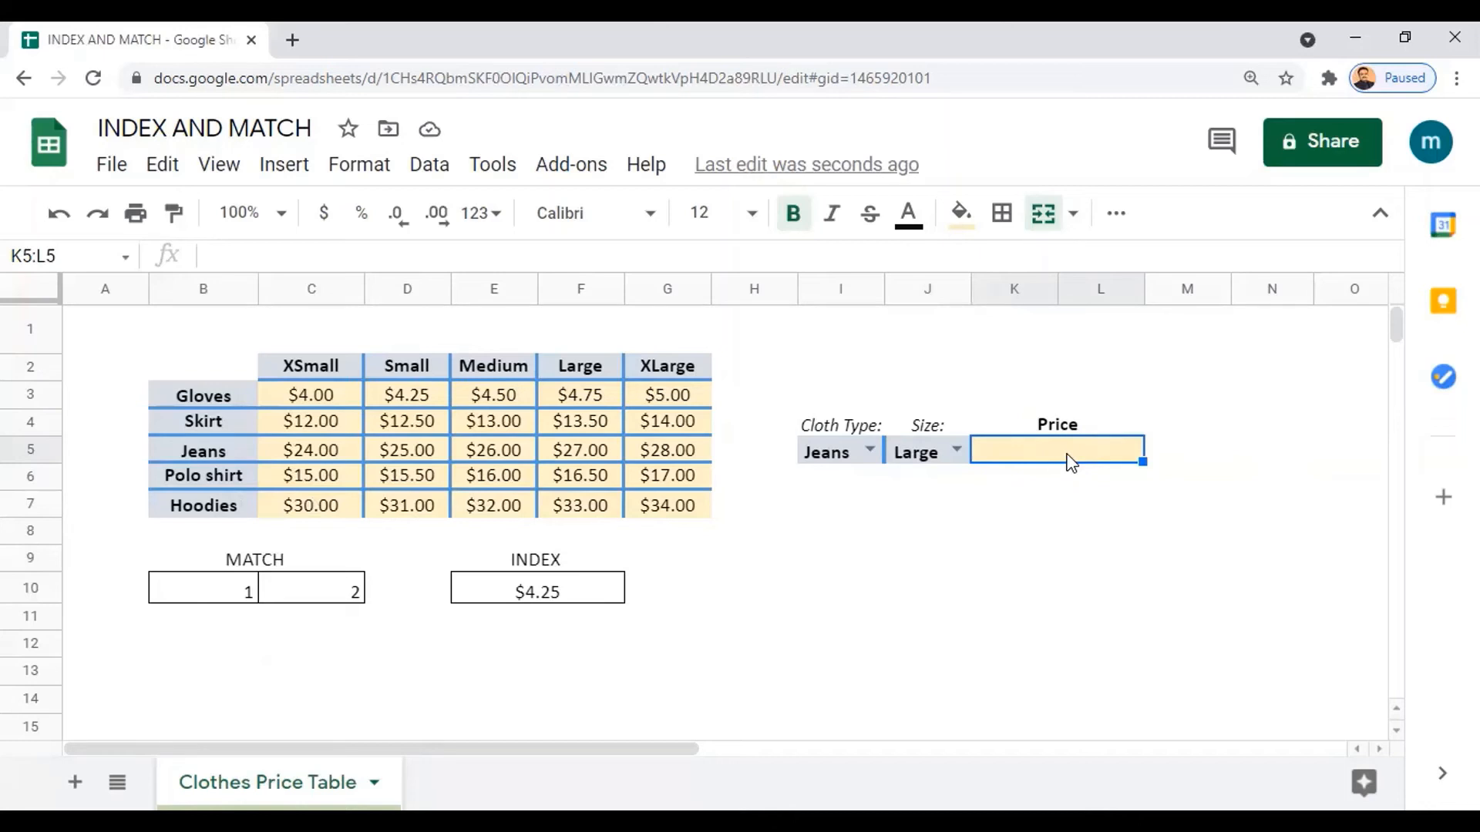
pyautogui.write('=')
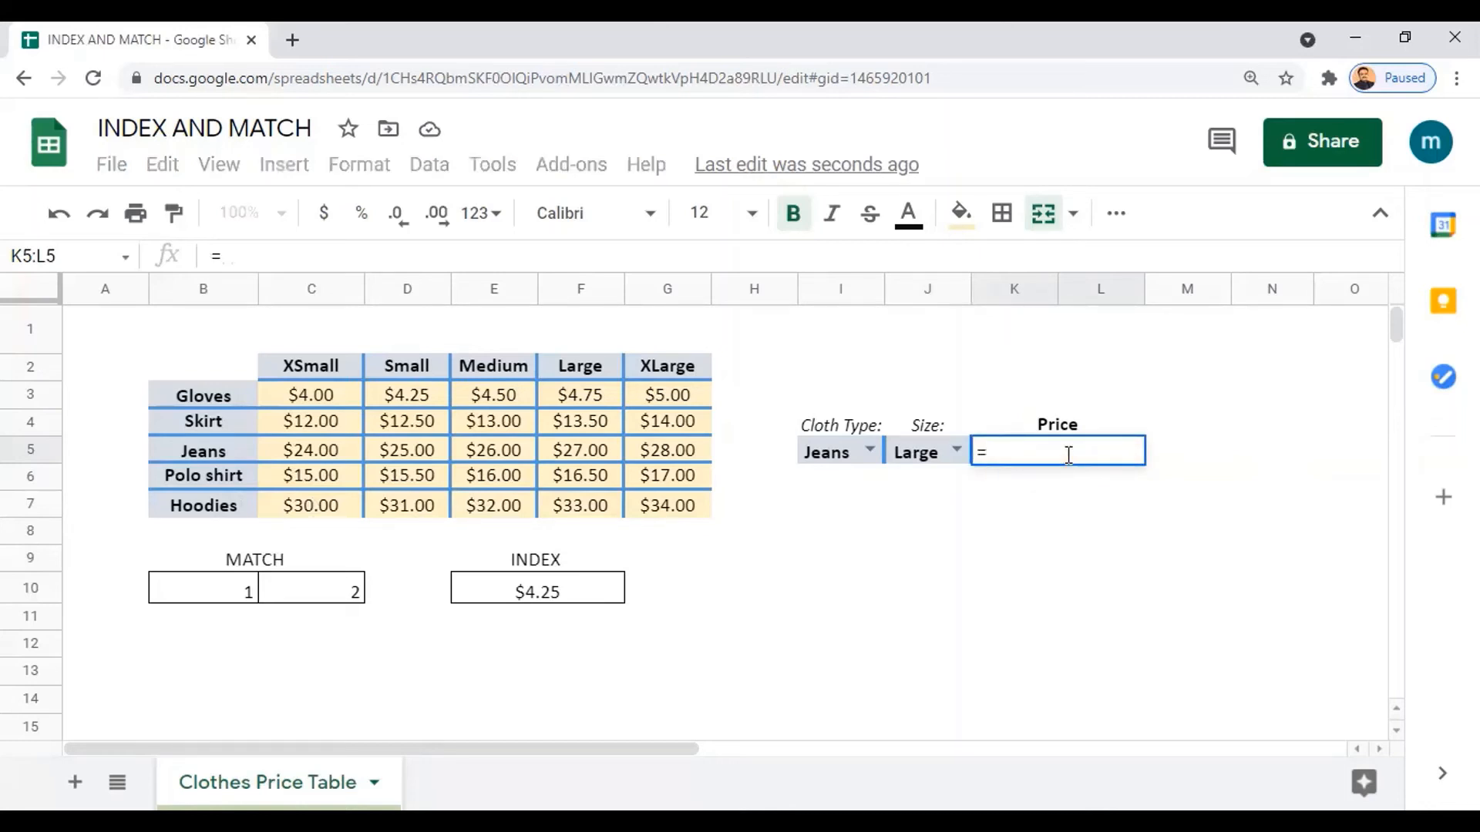
pyautogui.write('in')
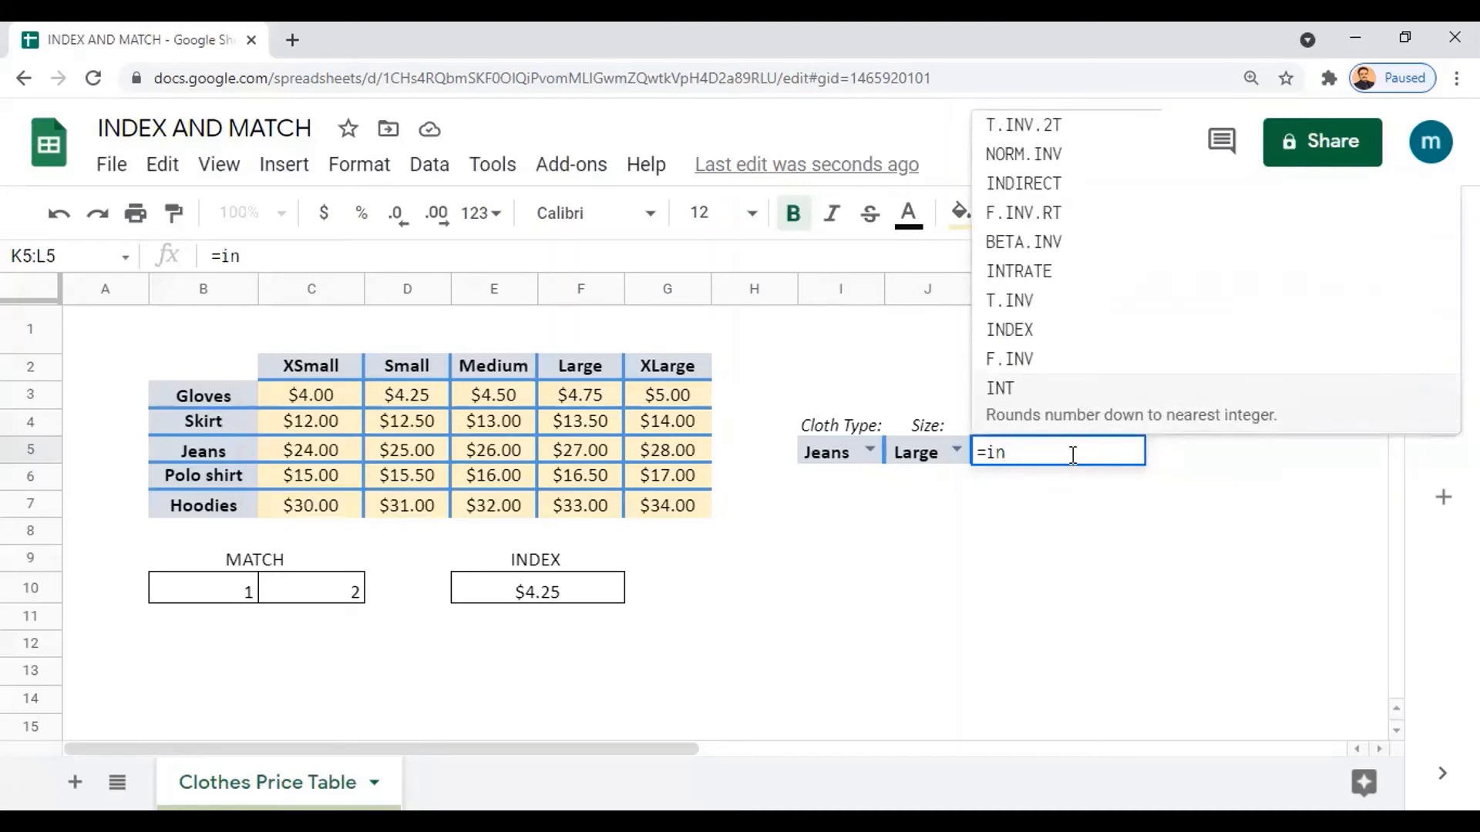
pyautogui.click(1083, 333)
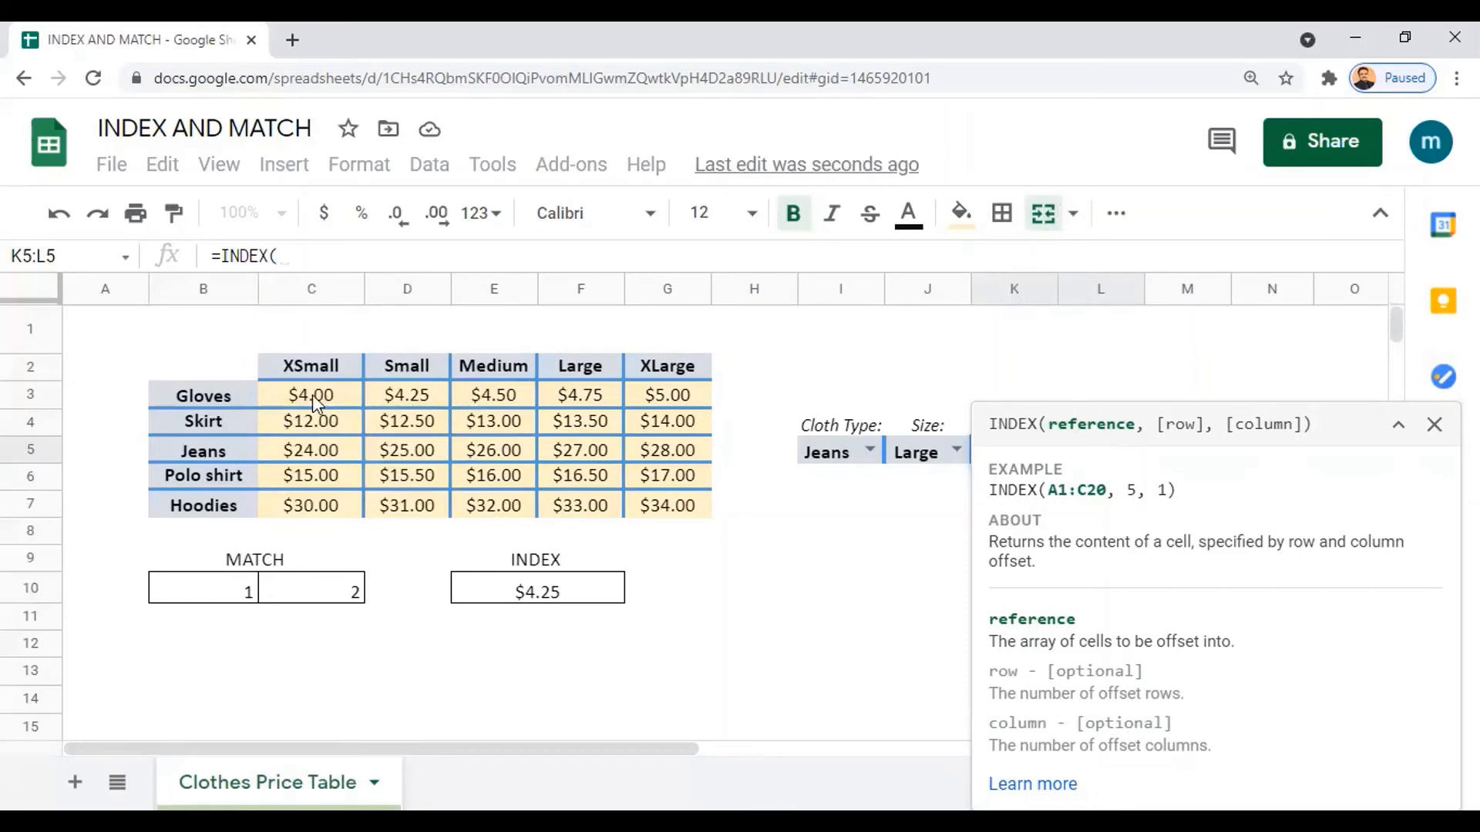
pyautogui.moveTo(312, 395); pyautogui.dragTo(633, 509)
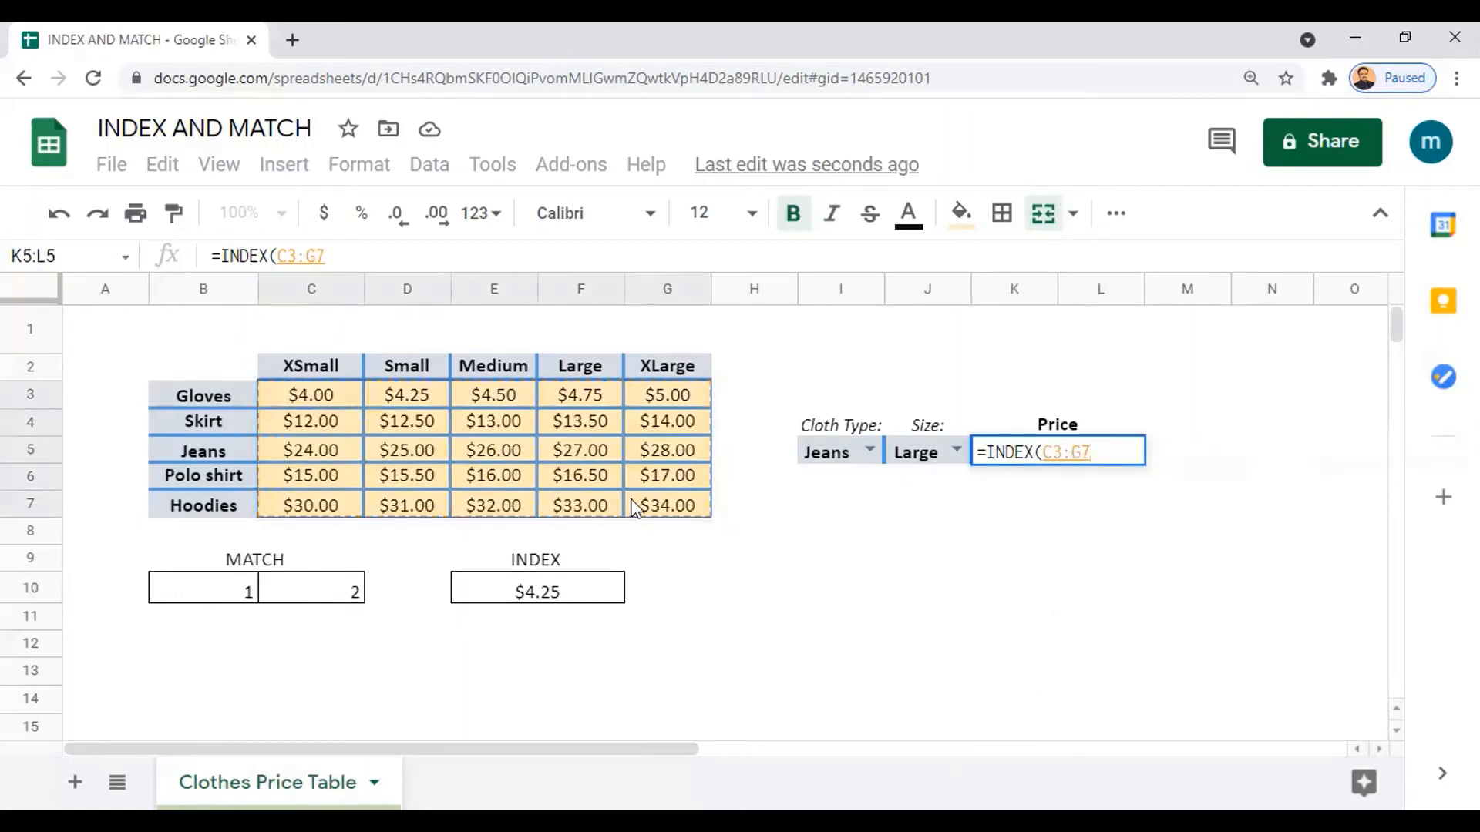
pyautogui.write(',')
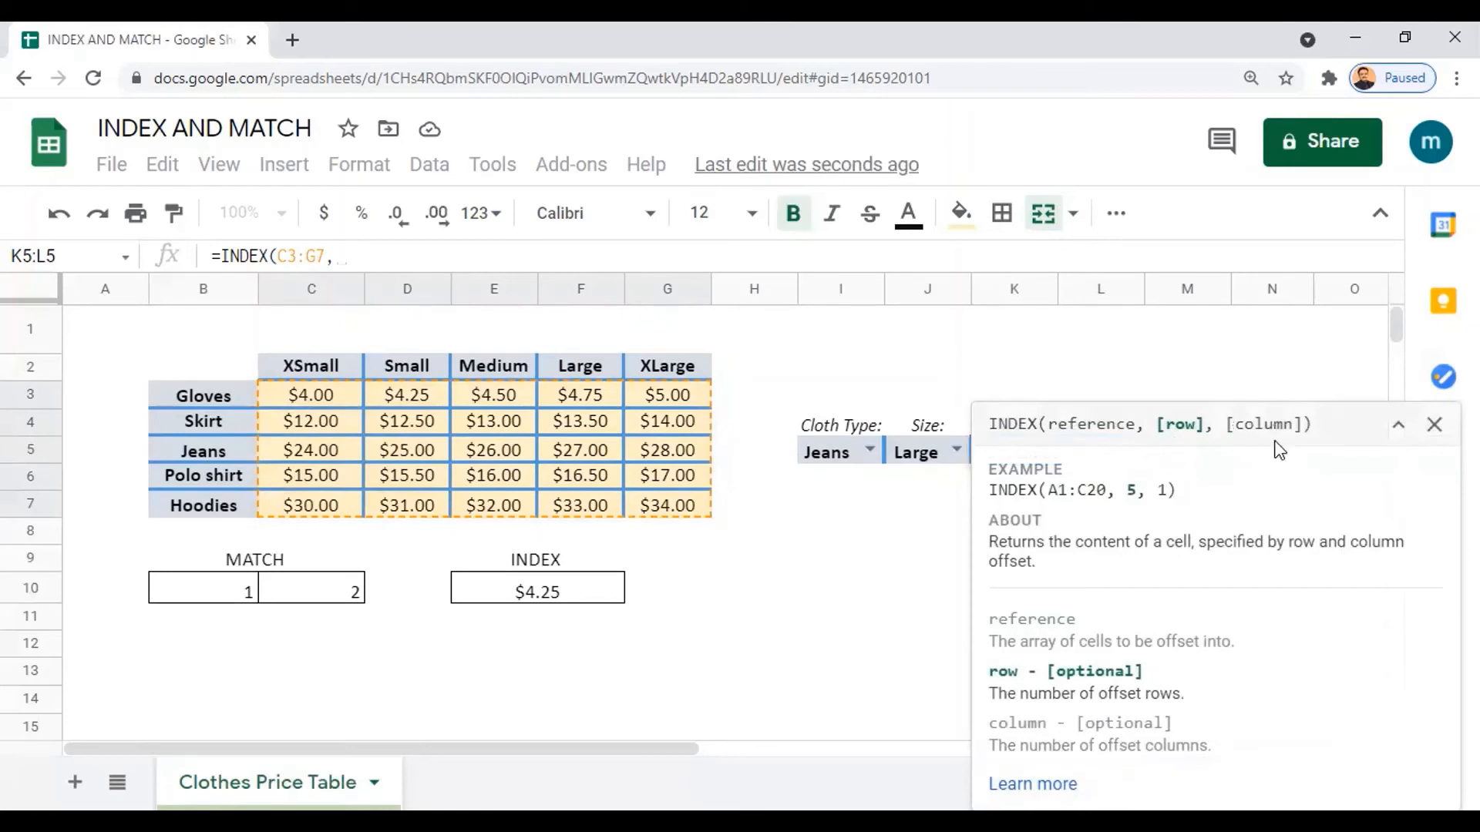
# - Add Match(I5,B3:B7,0) as the row argument of the Price cell's INDEX formula
pyautogui.click(376, 260)
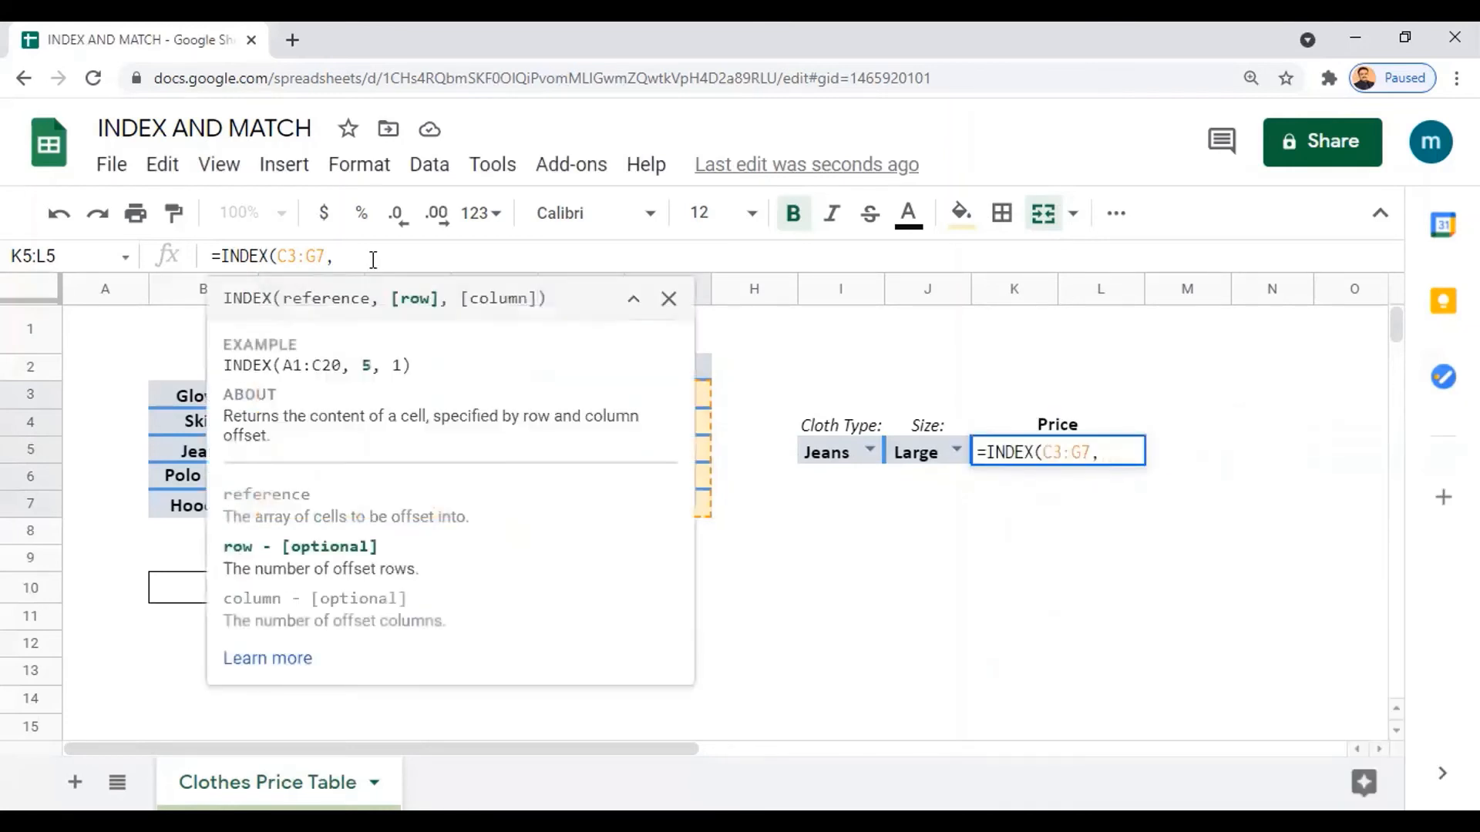
pyautogui.write('M')
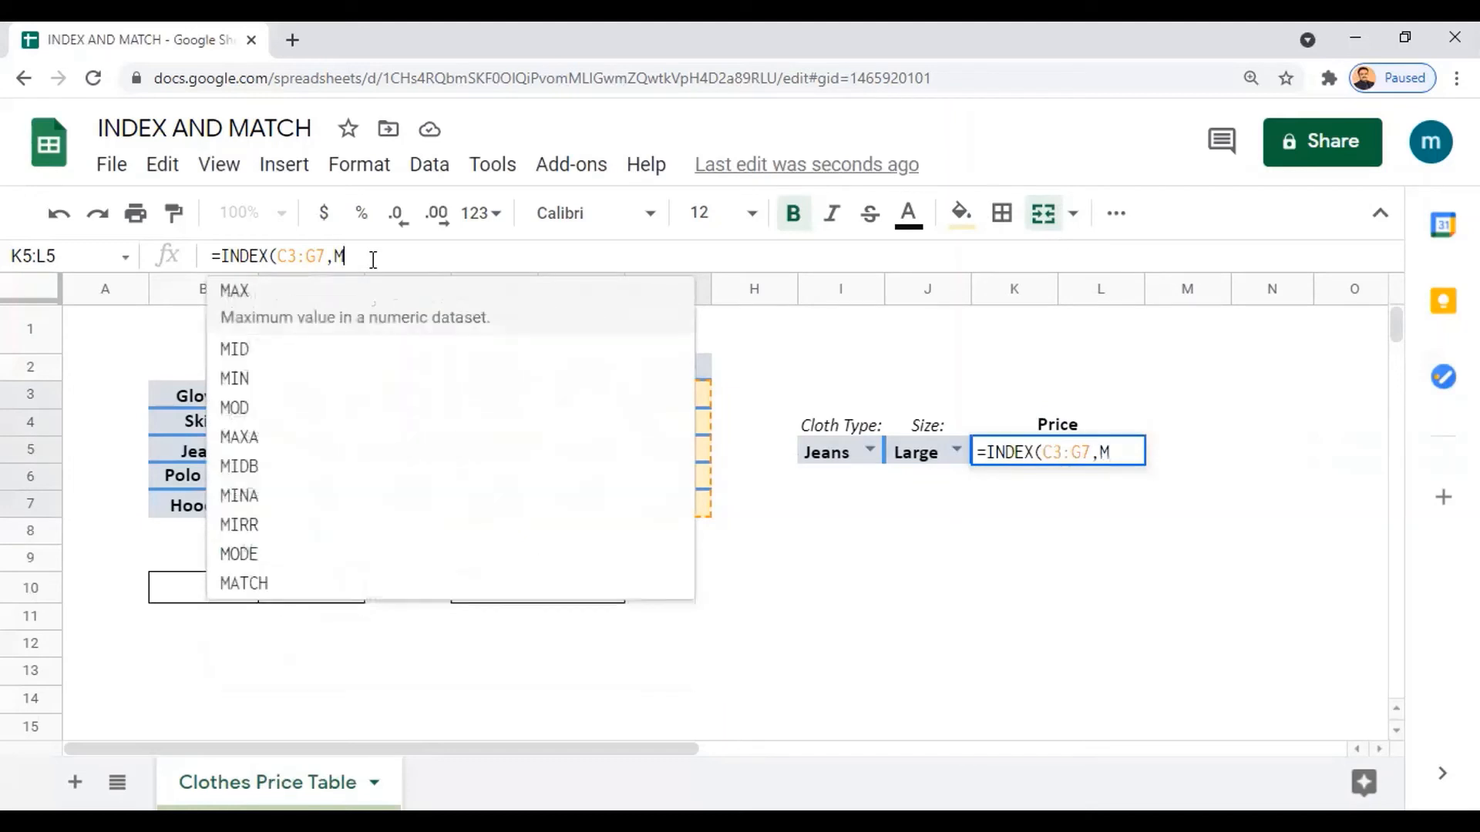
pyautogui.write('a')
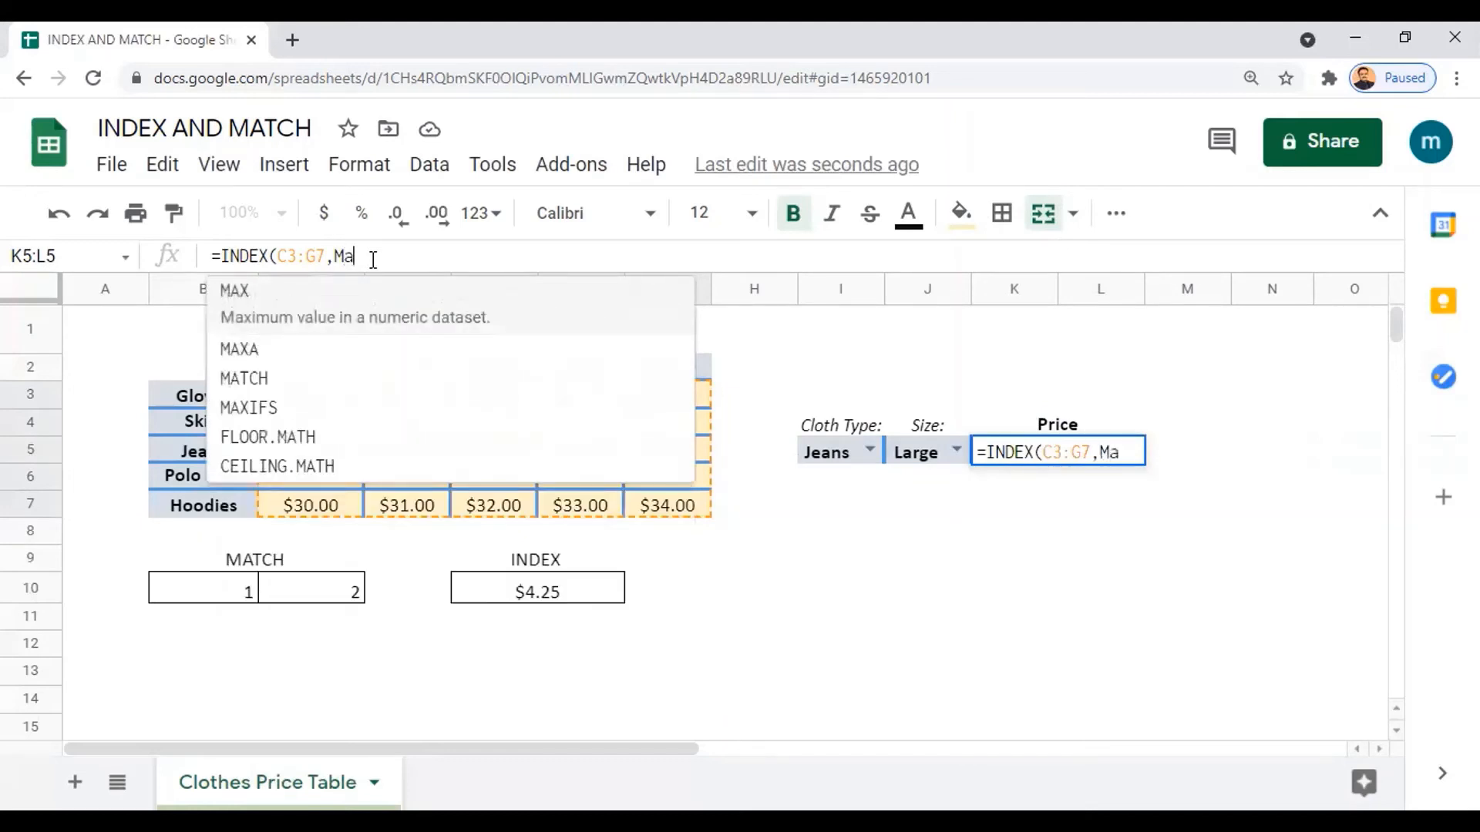
pyautogui.write('tch')
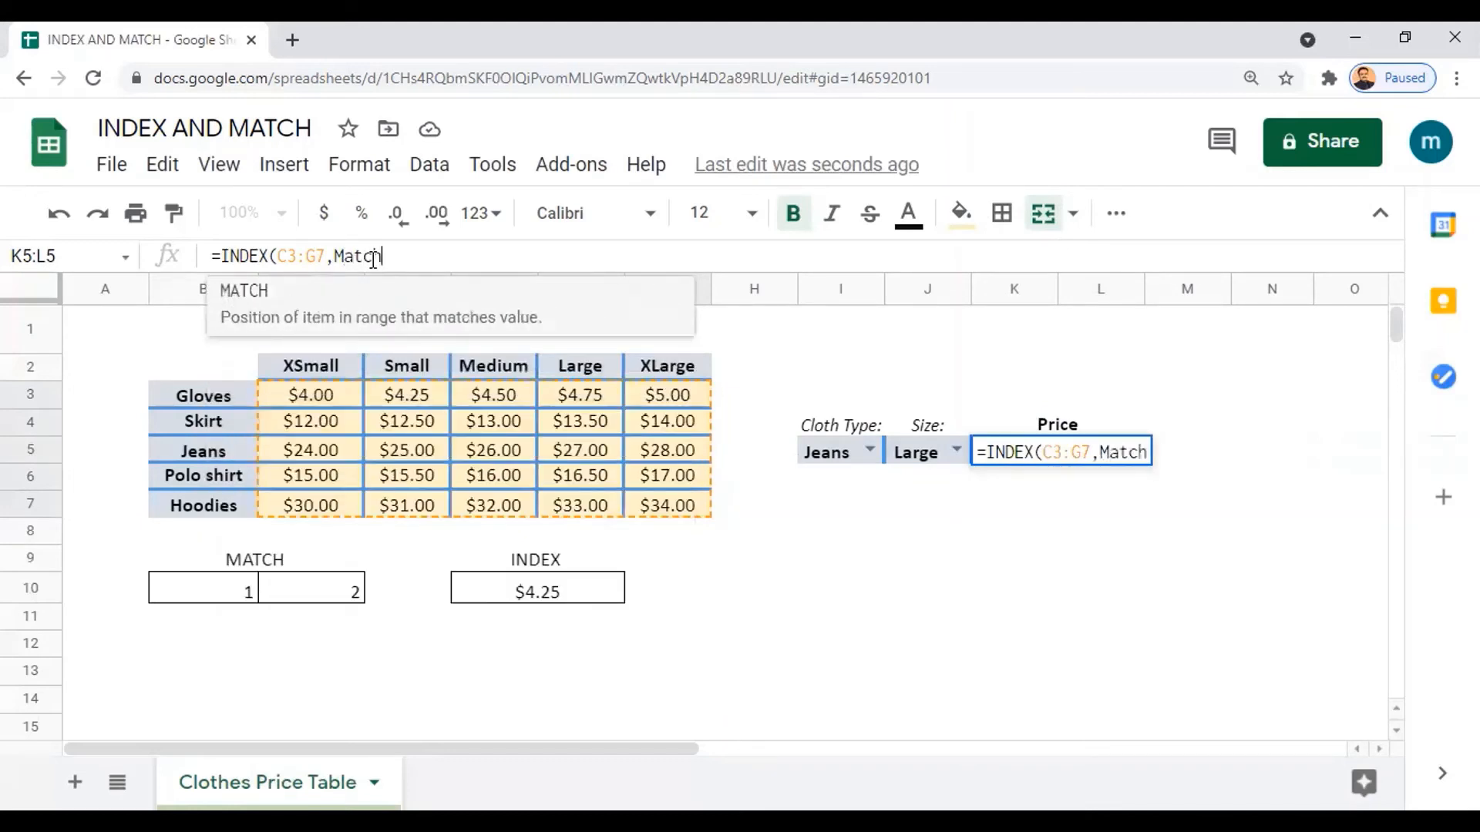
pyautogui.write('(')
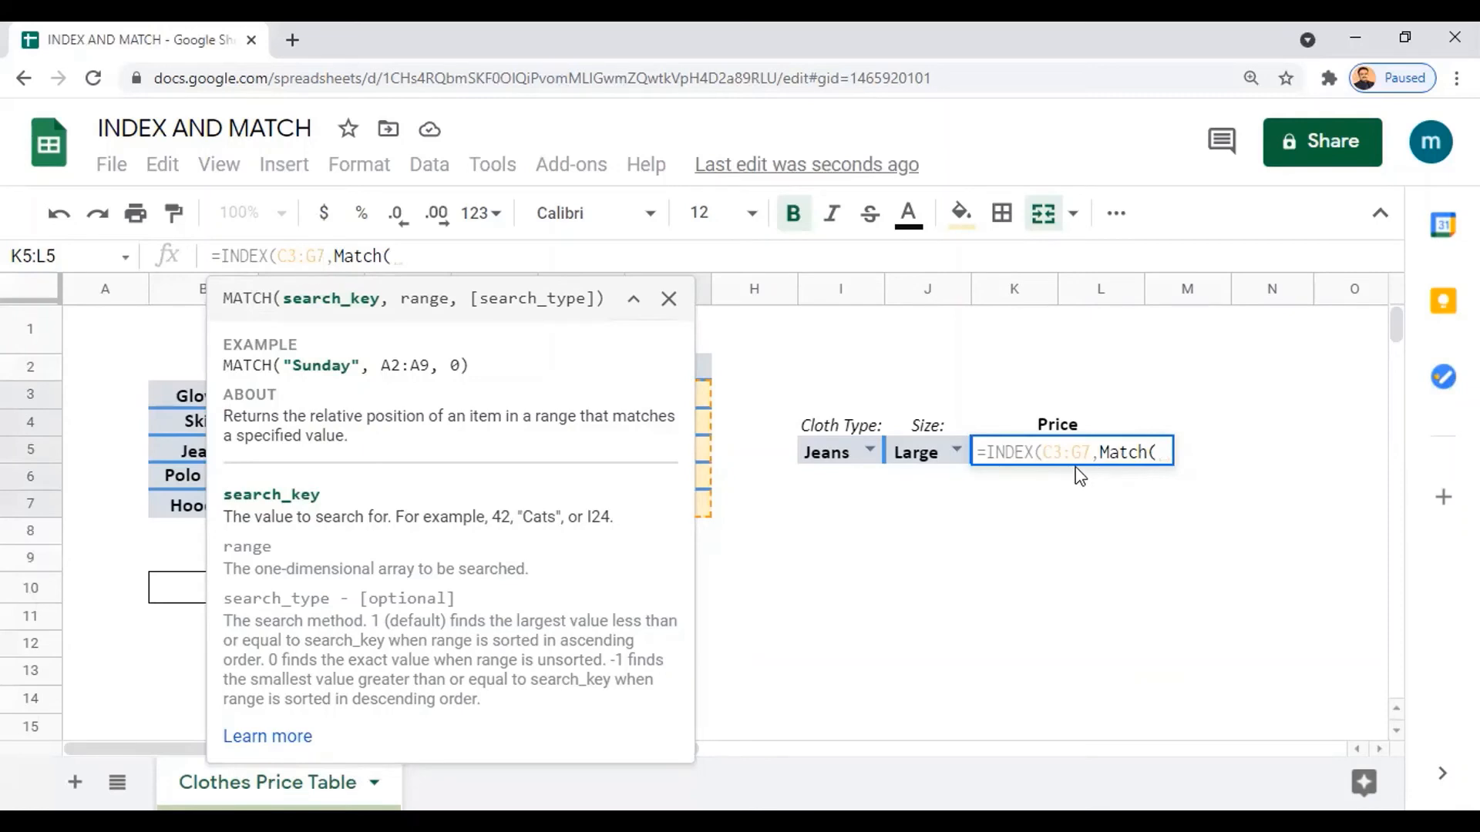
pyautogui.click(826, 460)
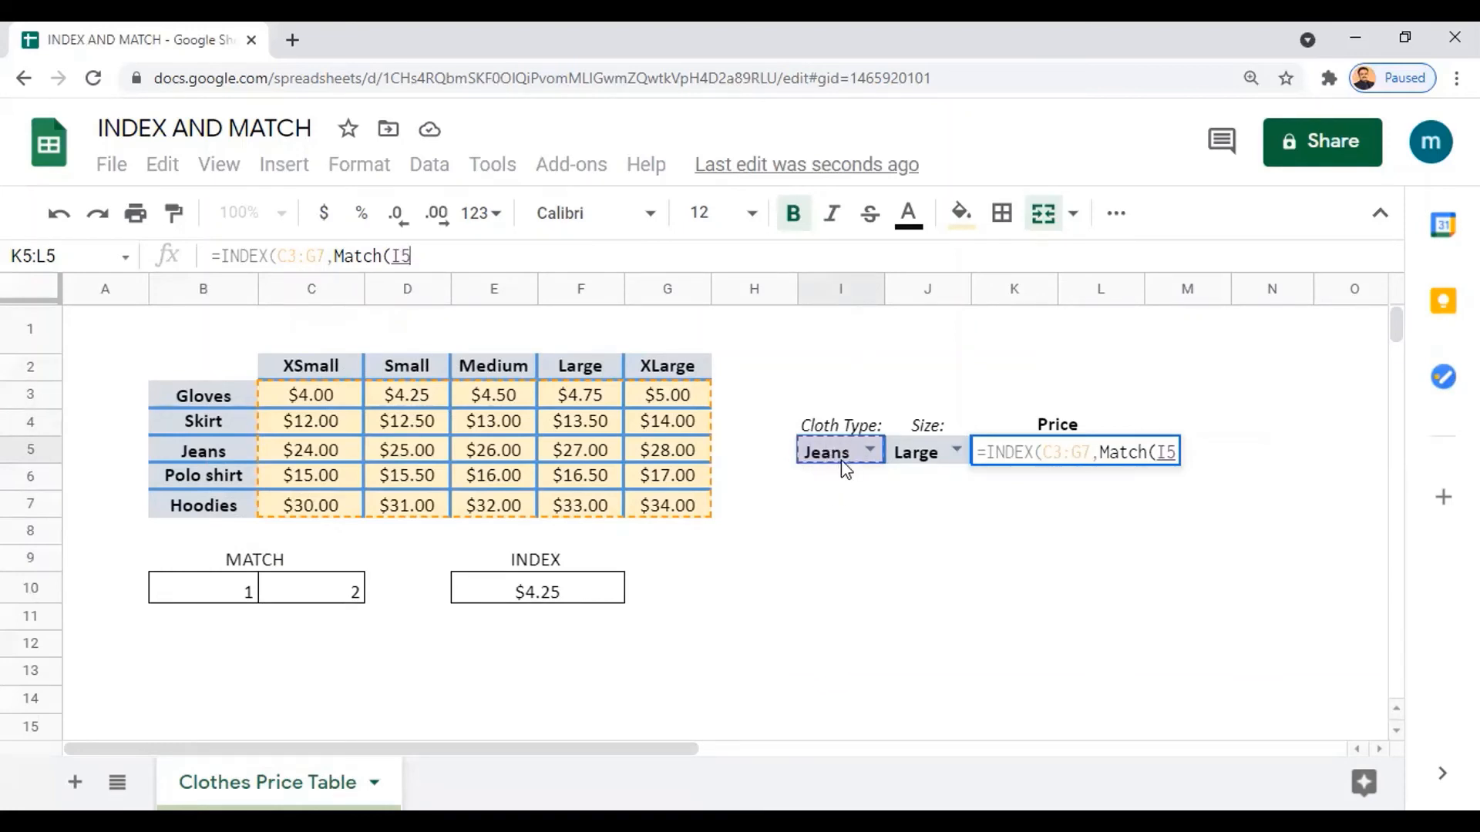
pyautogui.write(',')
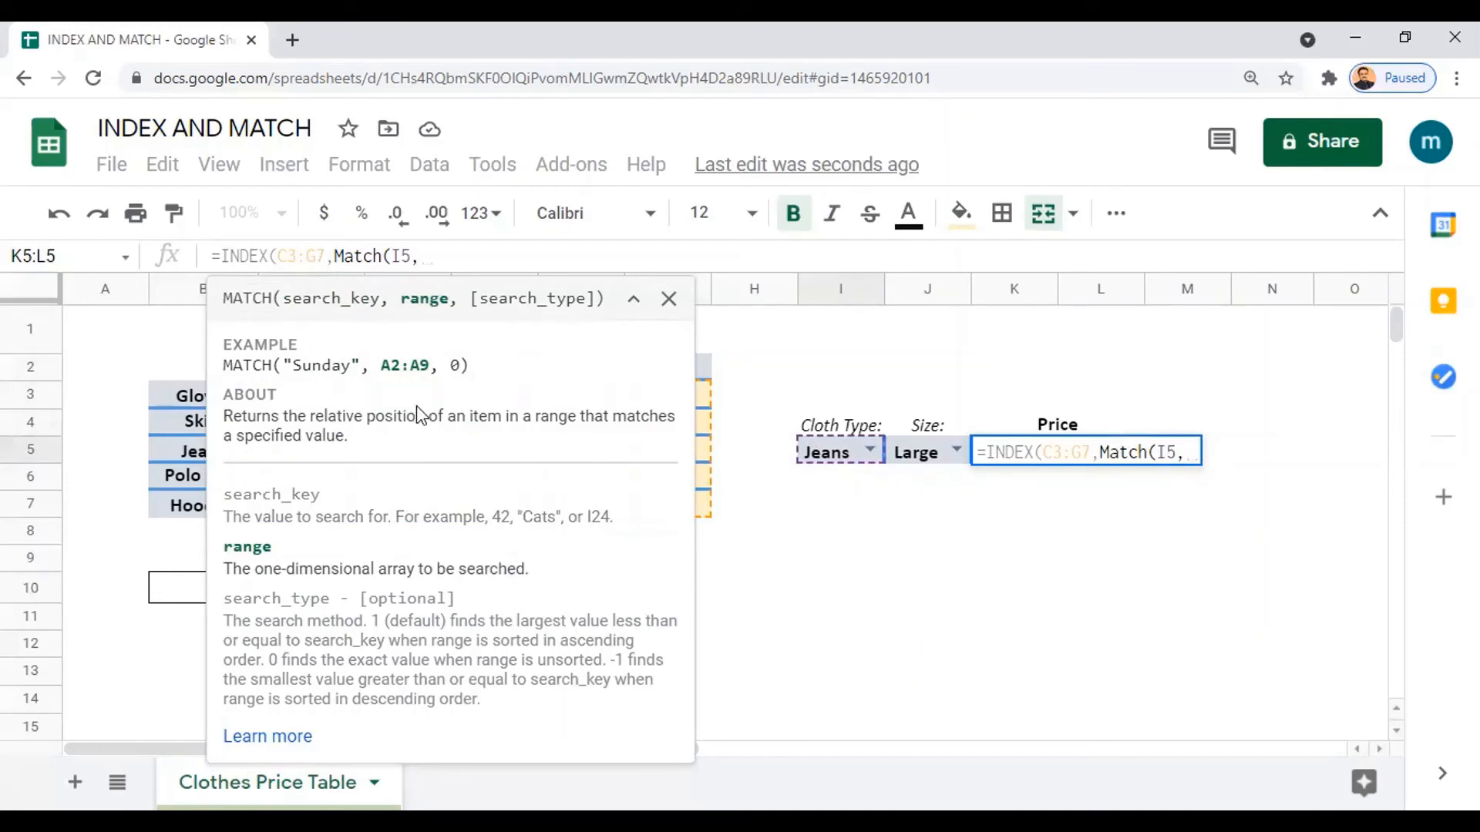
pyautogui.moveTo(179, 396); pyautogui.dragTo(183, 503)
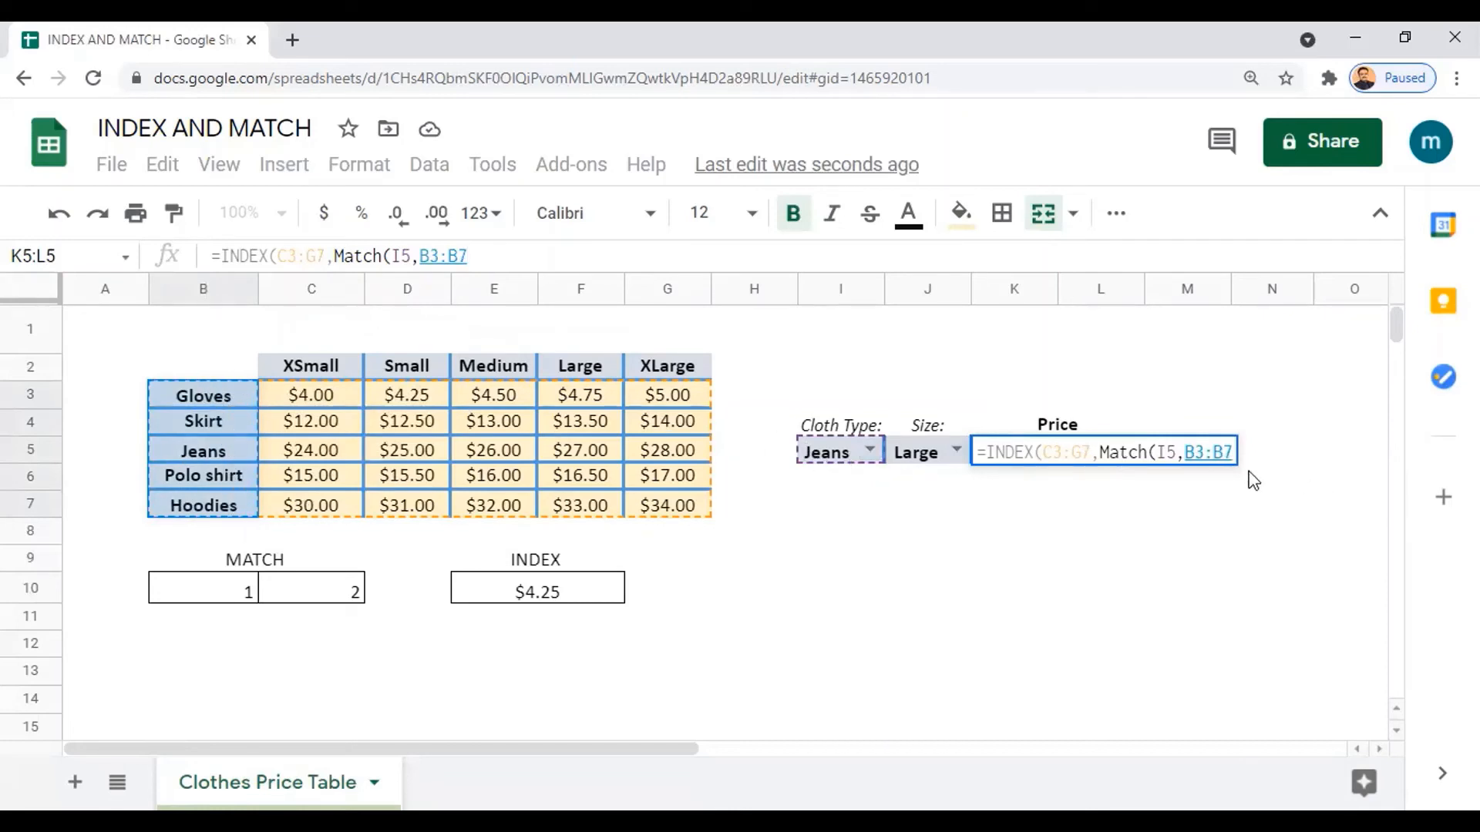
pyautogui.write(',')
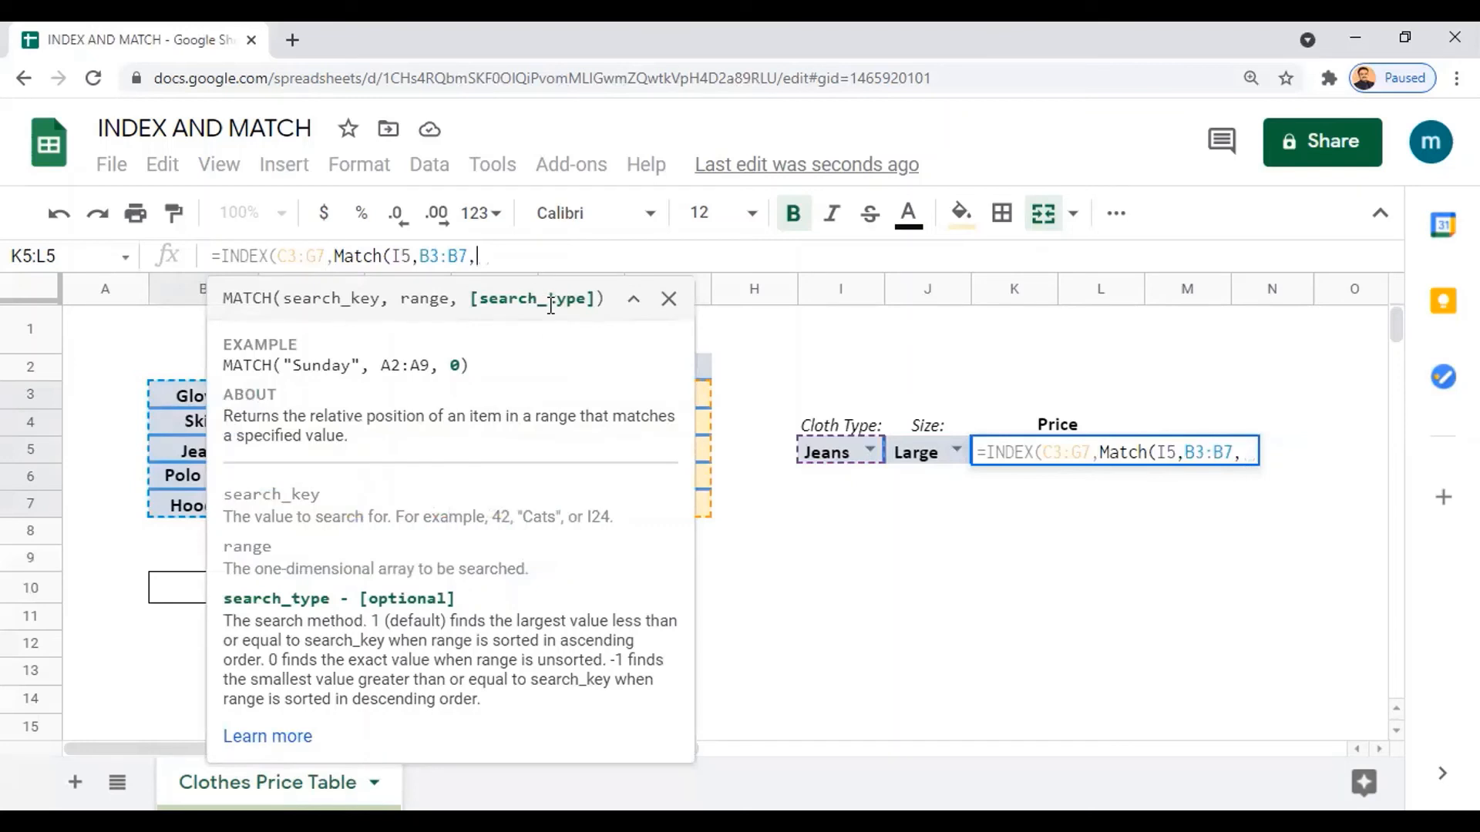
pyautogui.write('0')
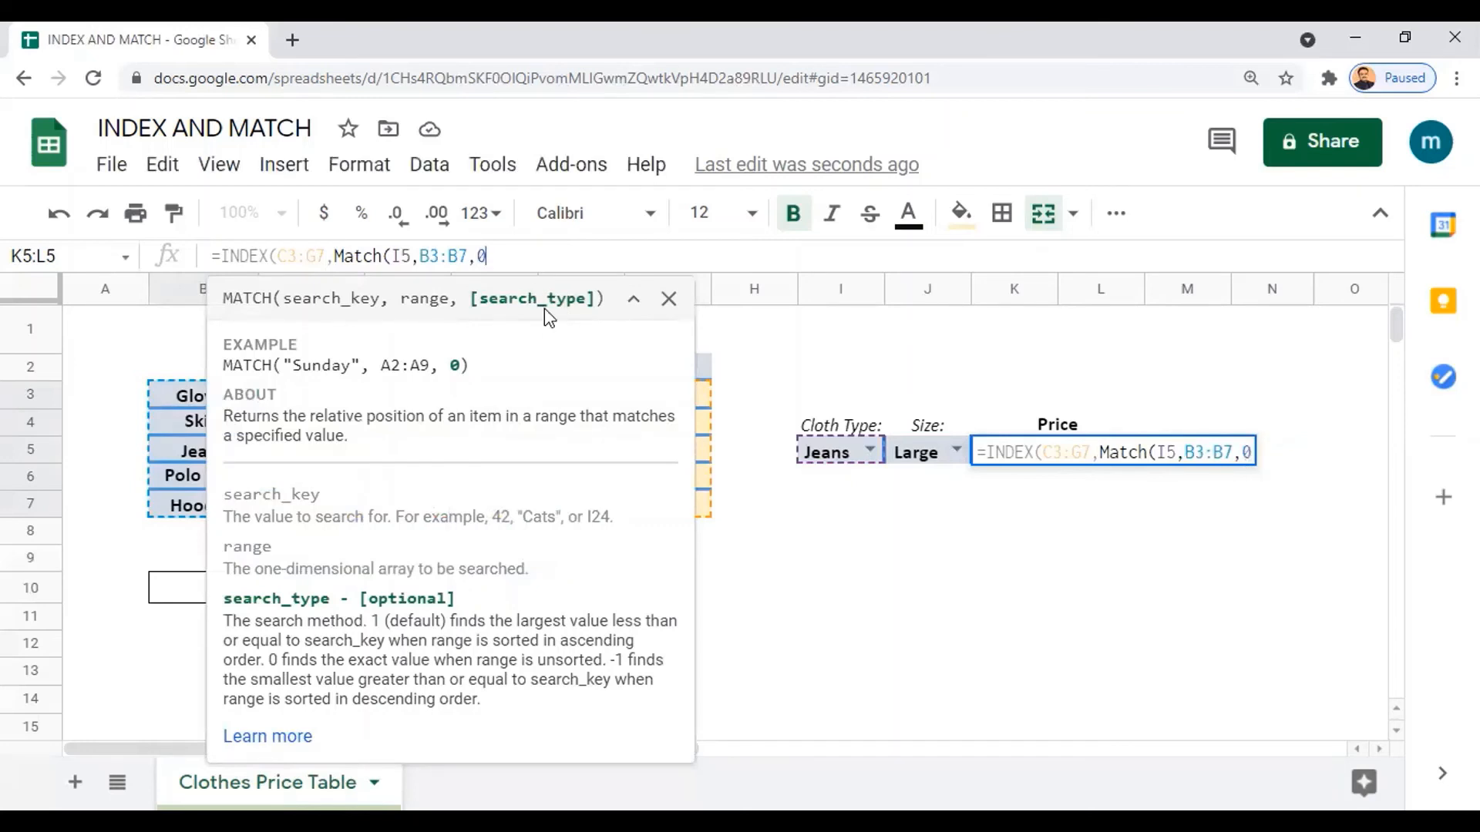
pyautogui.write(')')
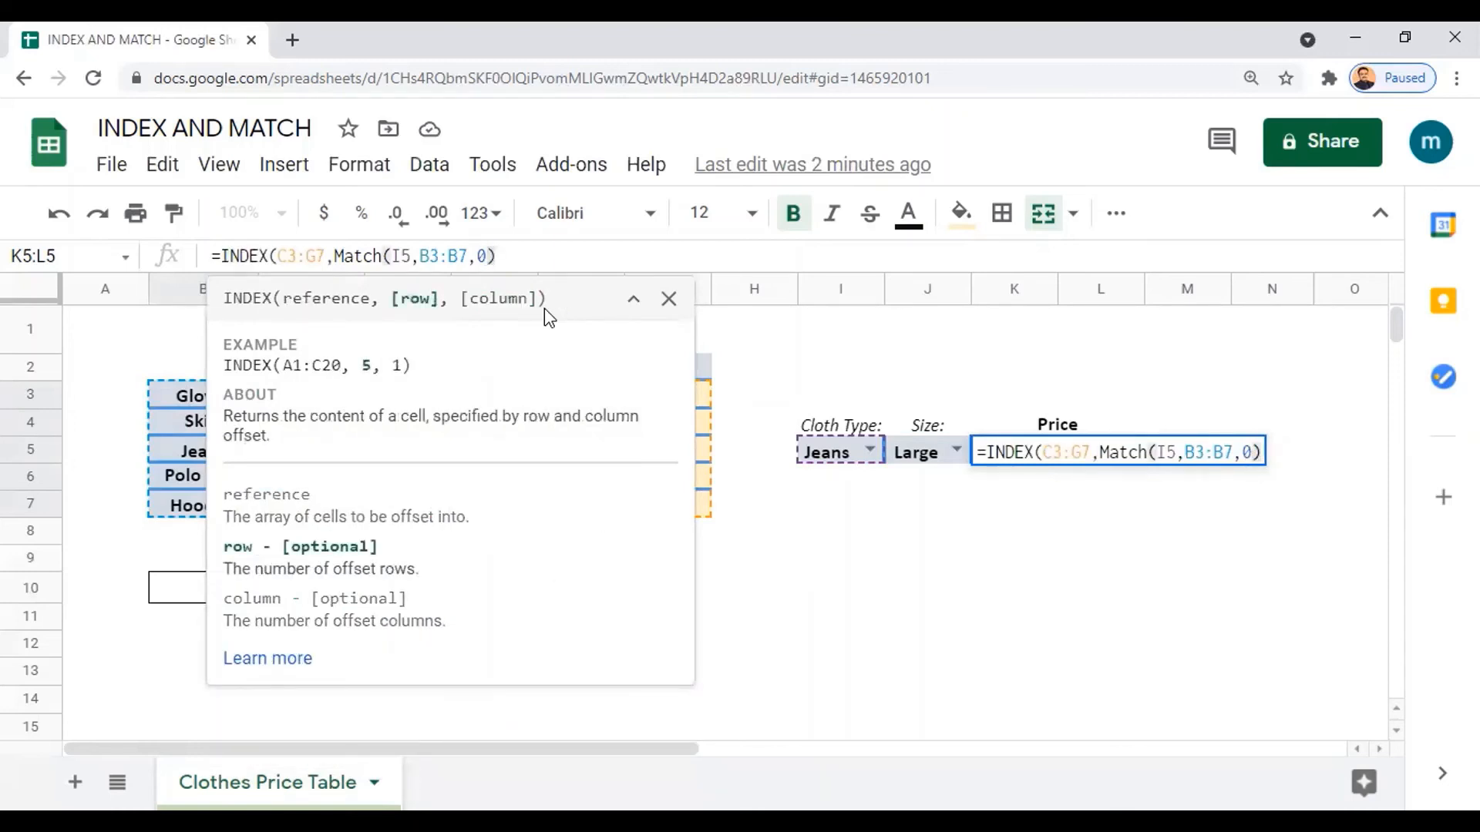
# - Begin a second Match as the INDEX formula's column argument, with J5 as search key and the size headers C2:G2 as range
pyautogui.write(',')
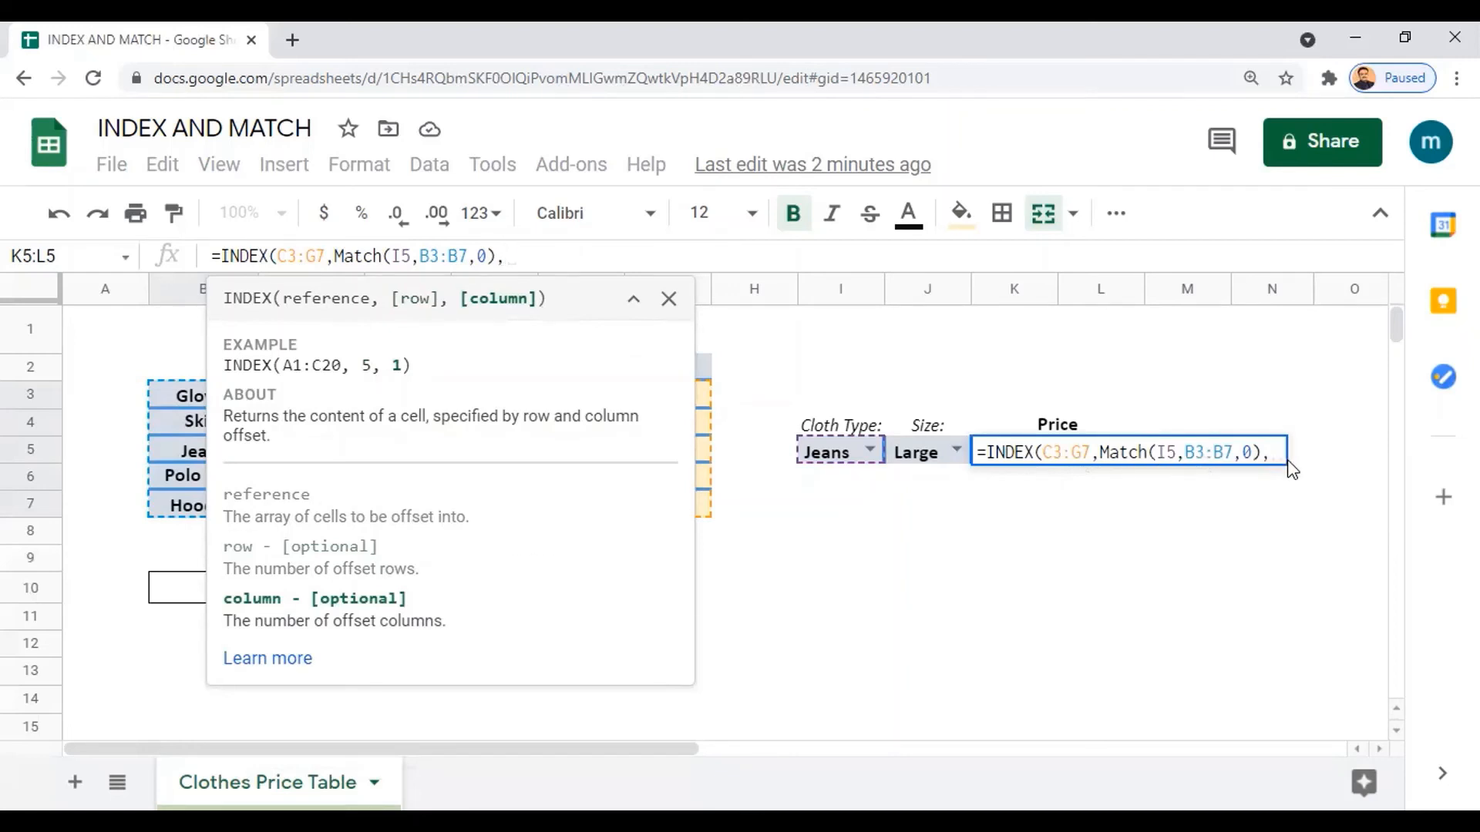
pyautogui.write('Match')
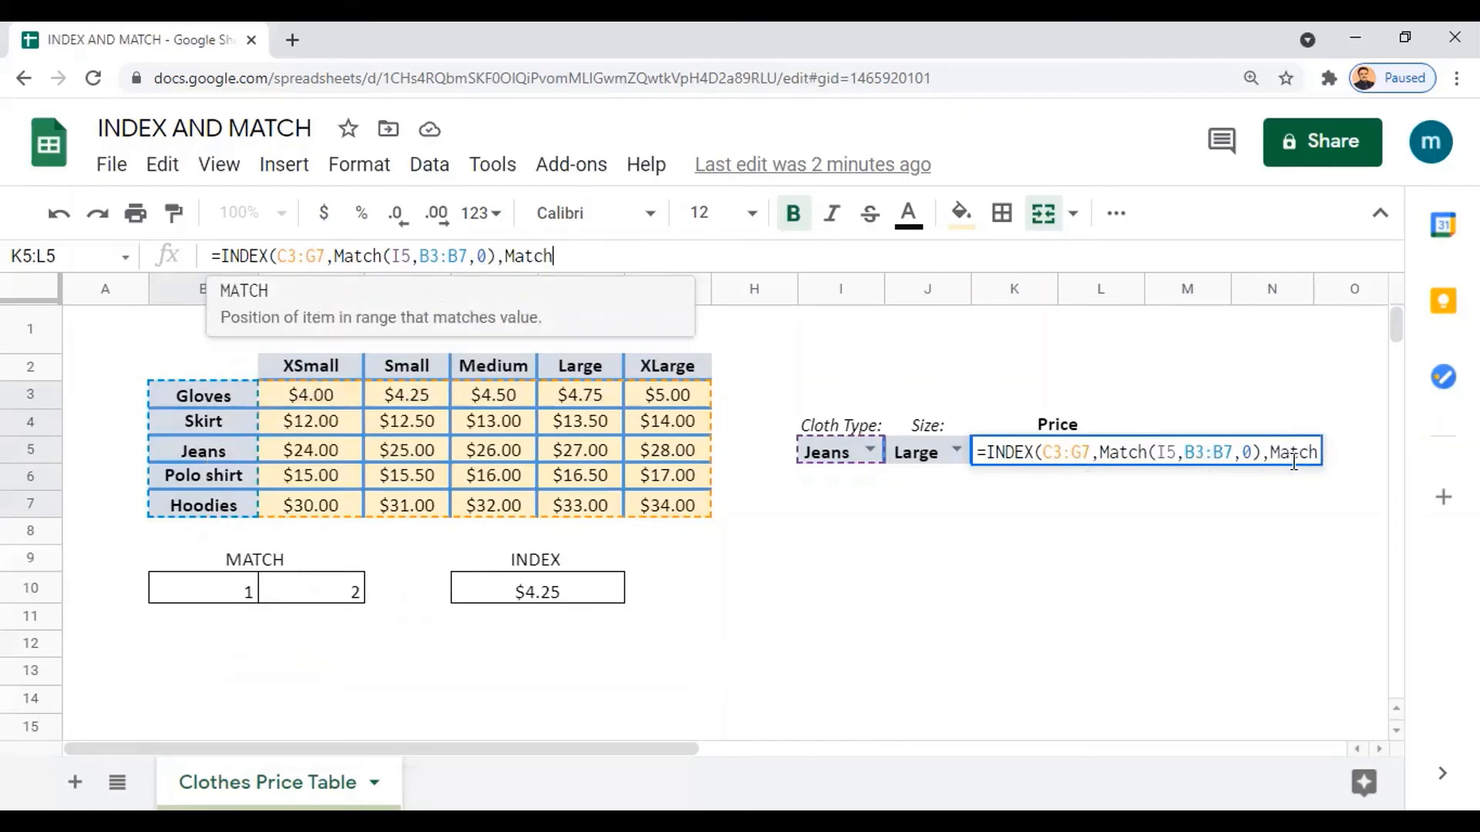
pyautogui.write('(')
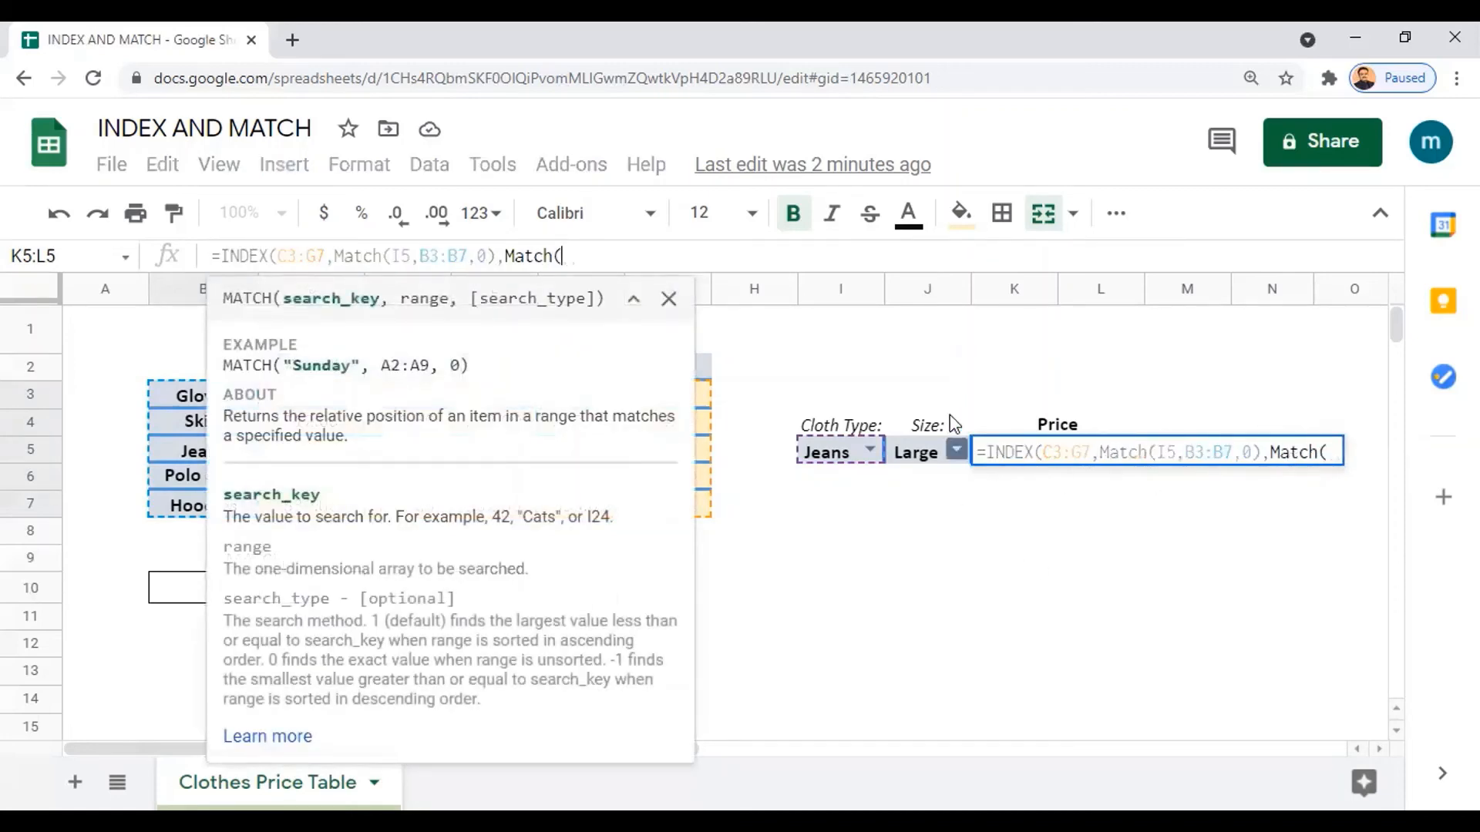
pyautogui.click(921, 455)
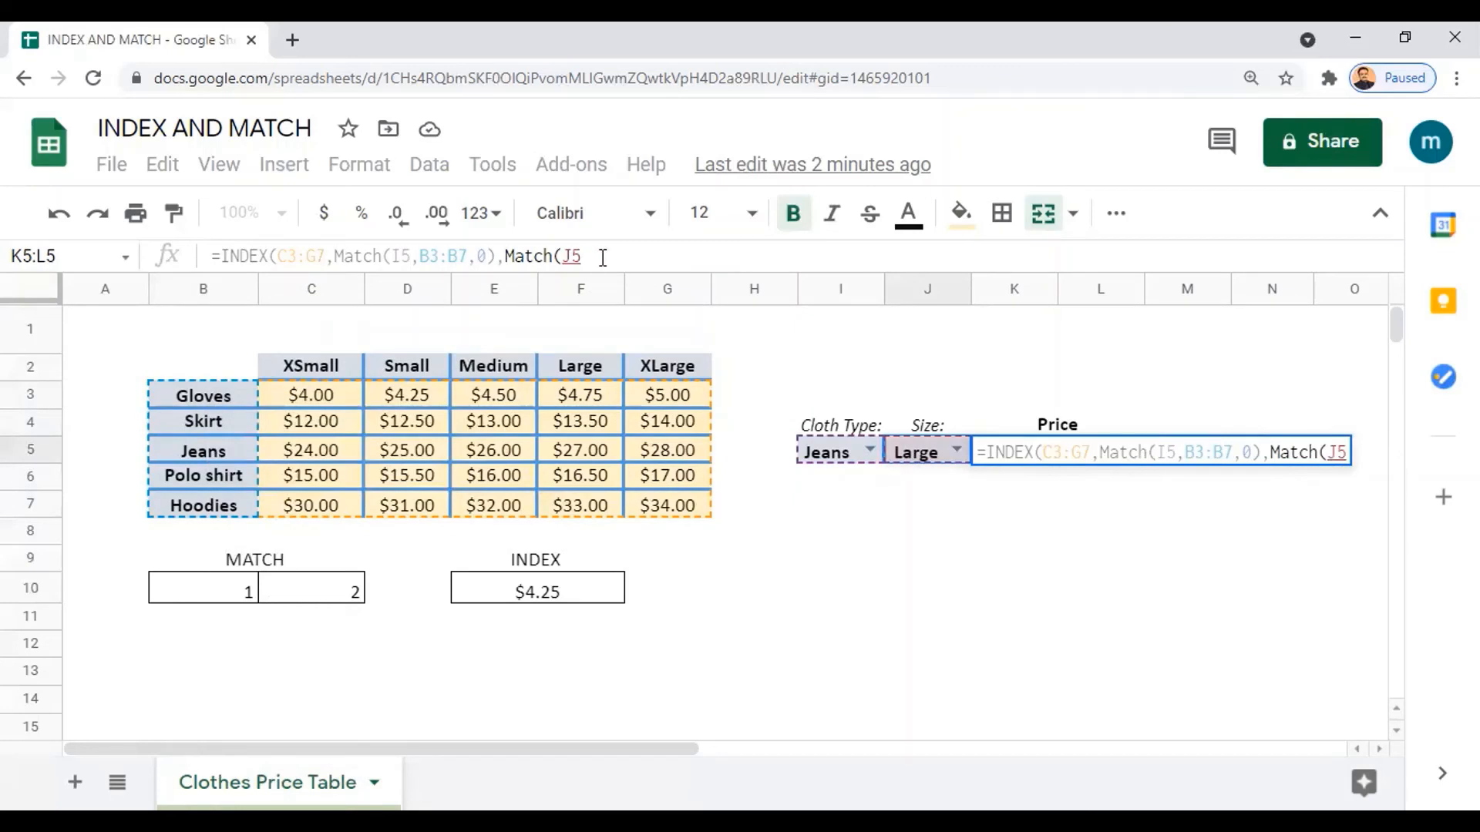
pyautogui.write(',')
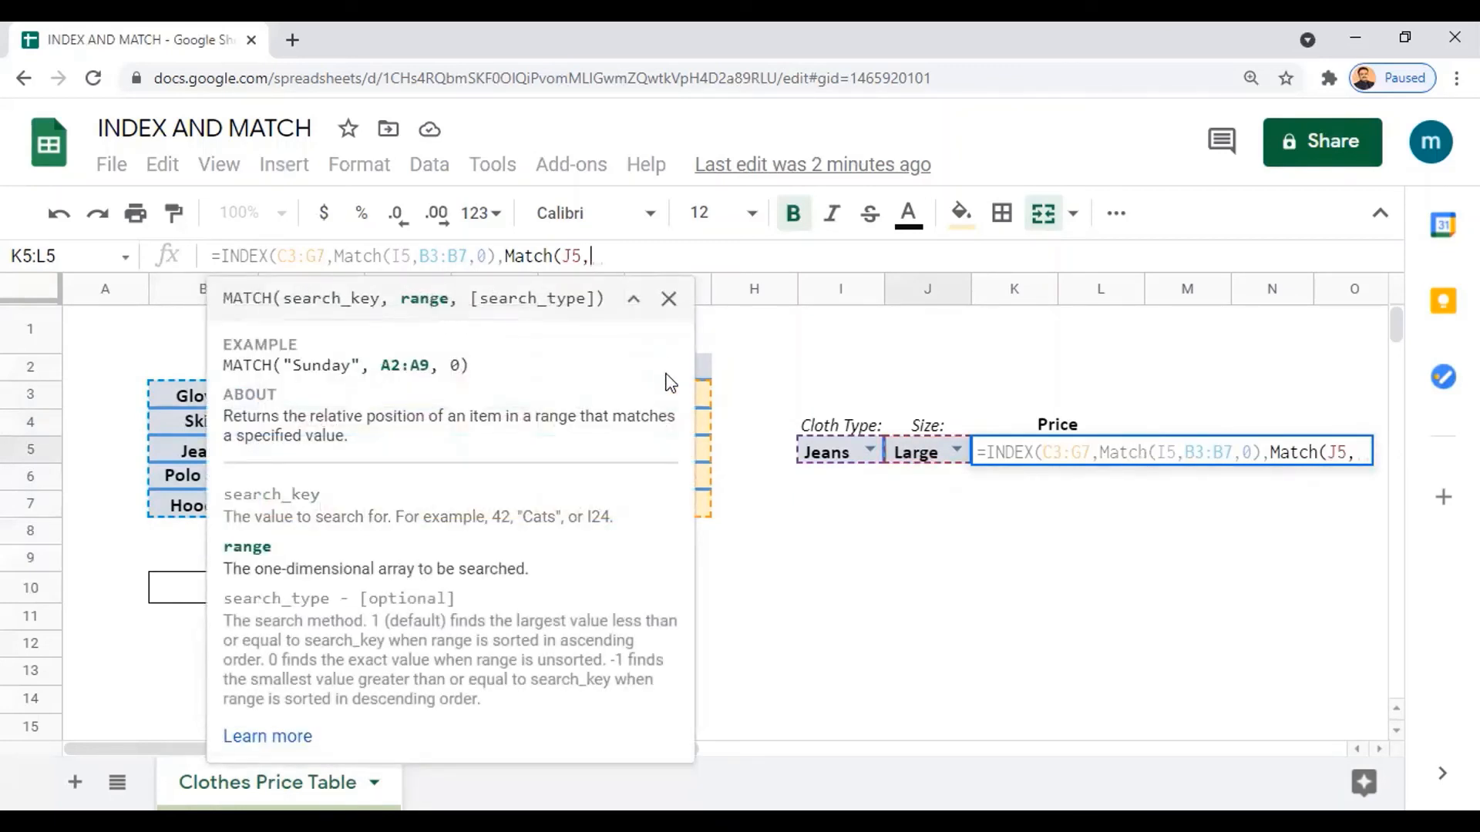
pyautogui.click(705, 369)
pyautogui.moveTo(704, 368); pyautogui.dragTo(277, 357)
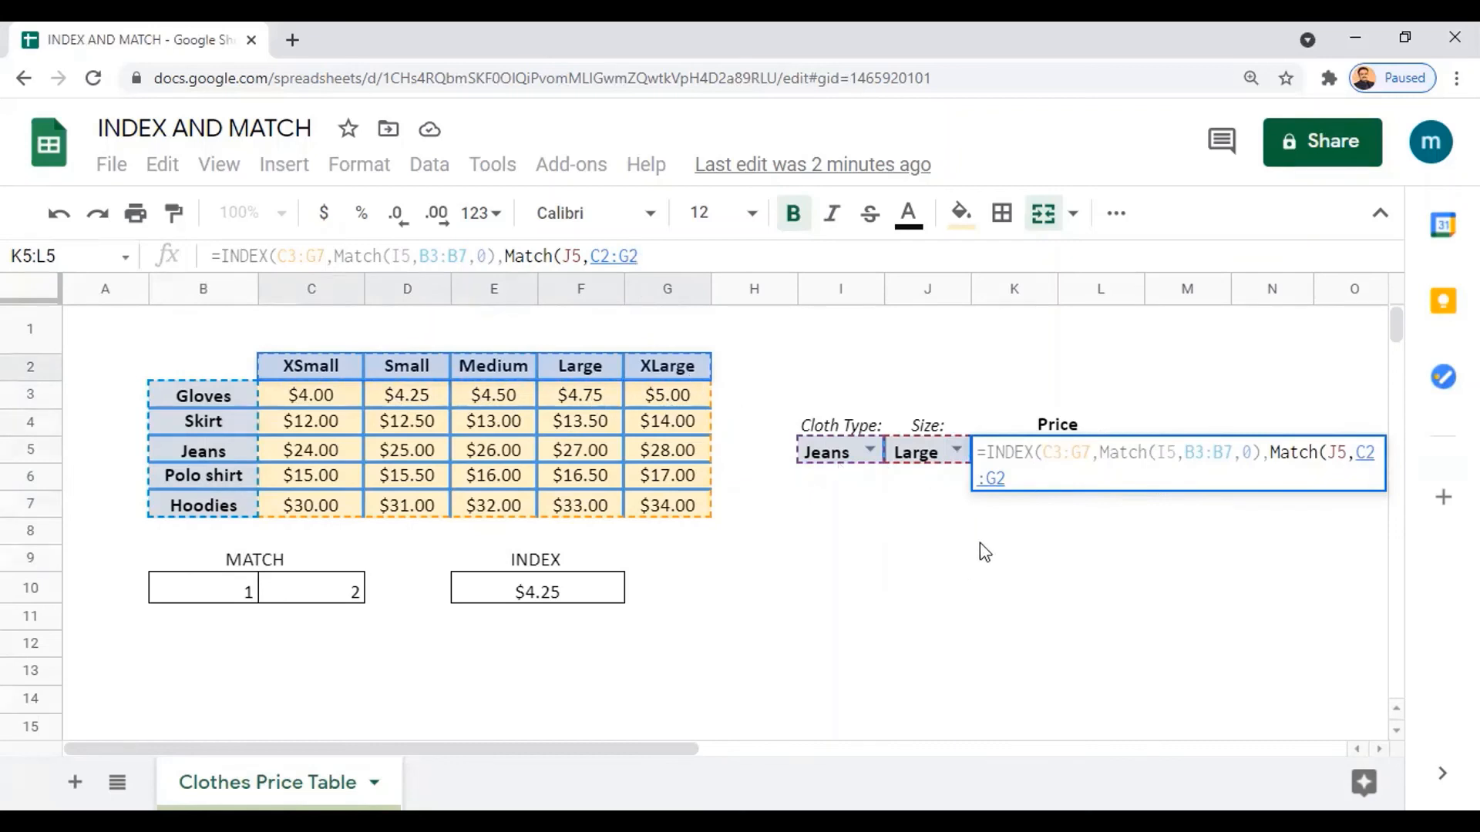
# - Complete the Match with search type 0, enter the INDEX formula, and check its result against the Large Jeans price in F5
pyautogui.write(',')
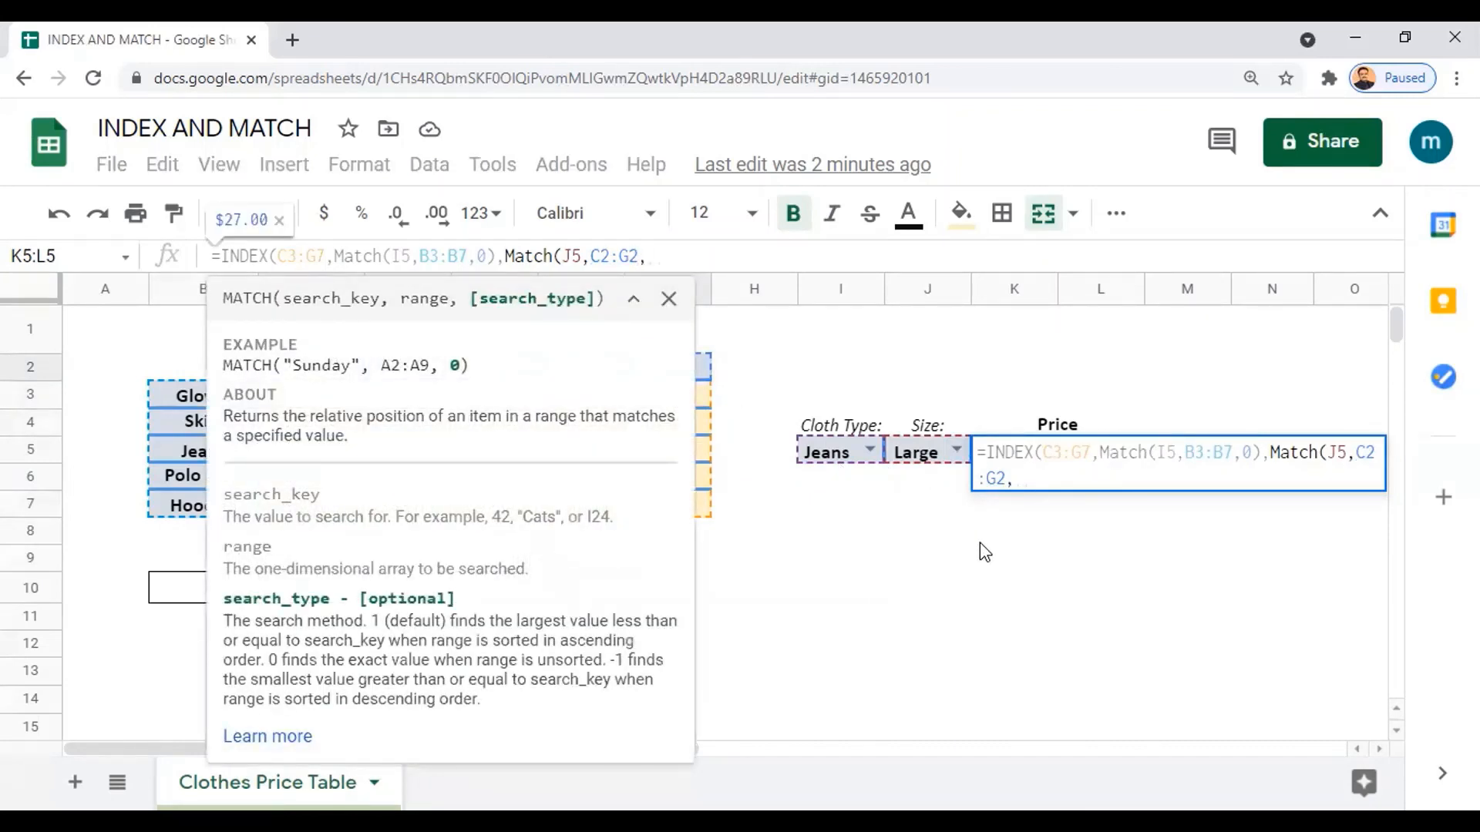
pyautogui.write('0')
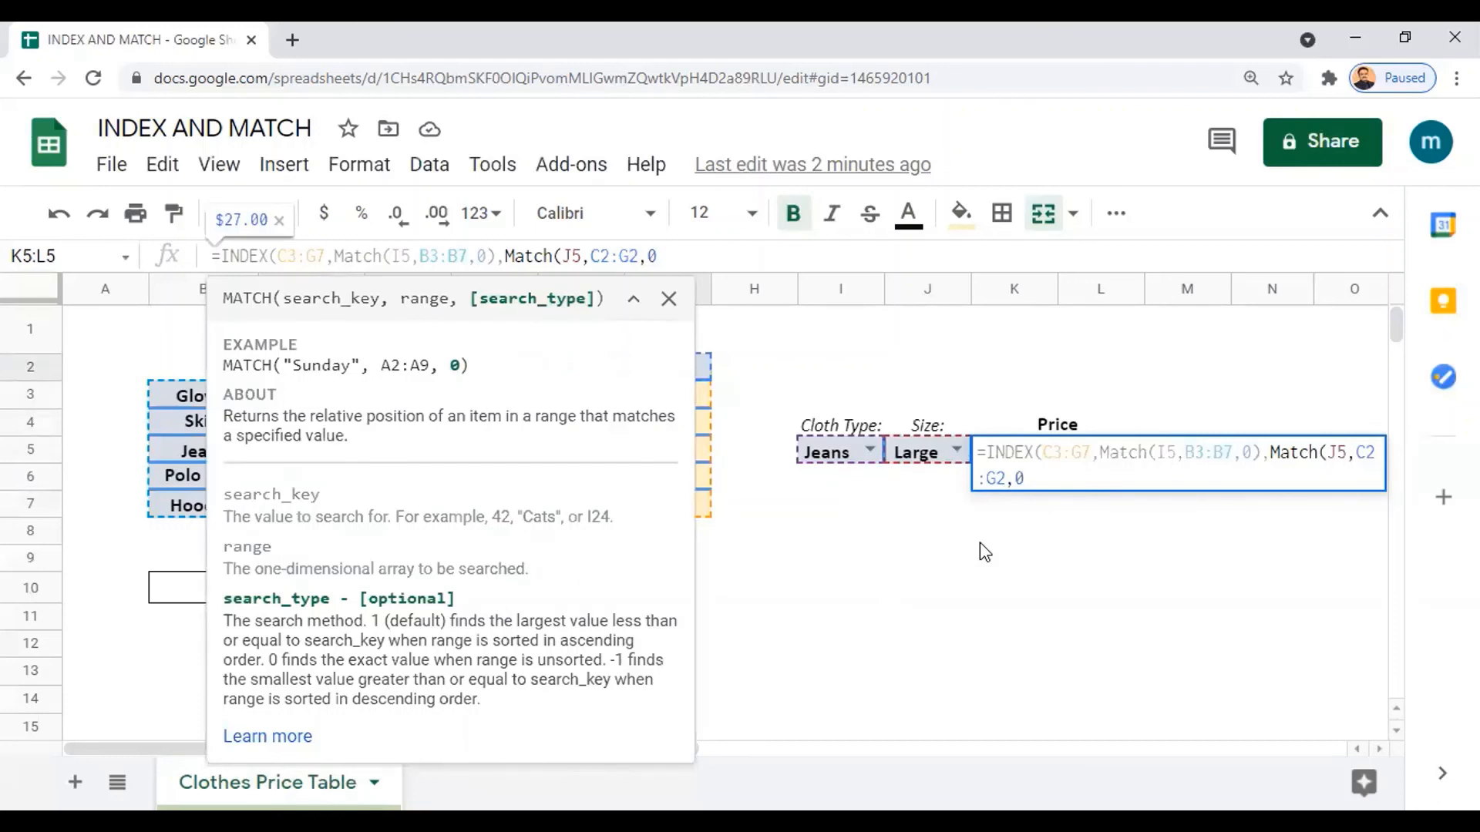
pyautogui.write(')')
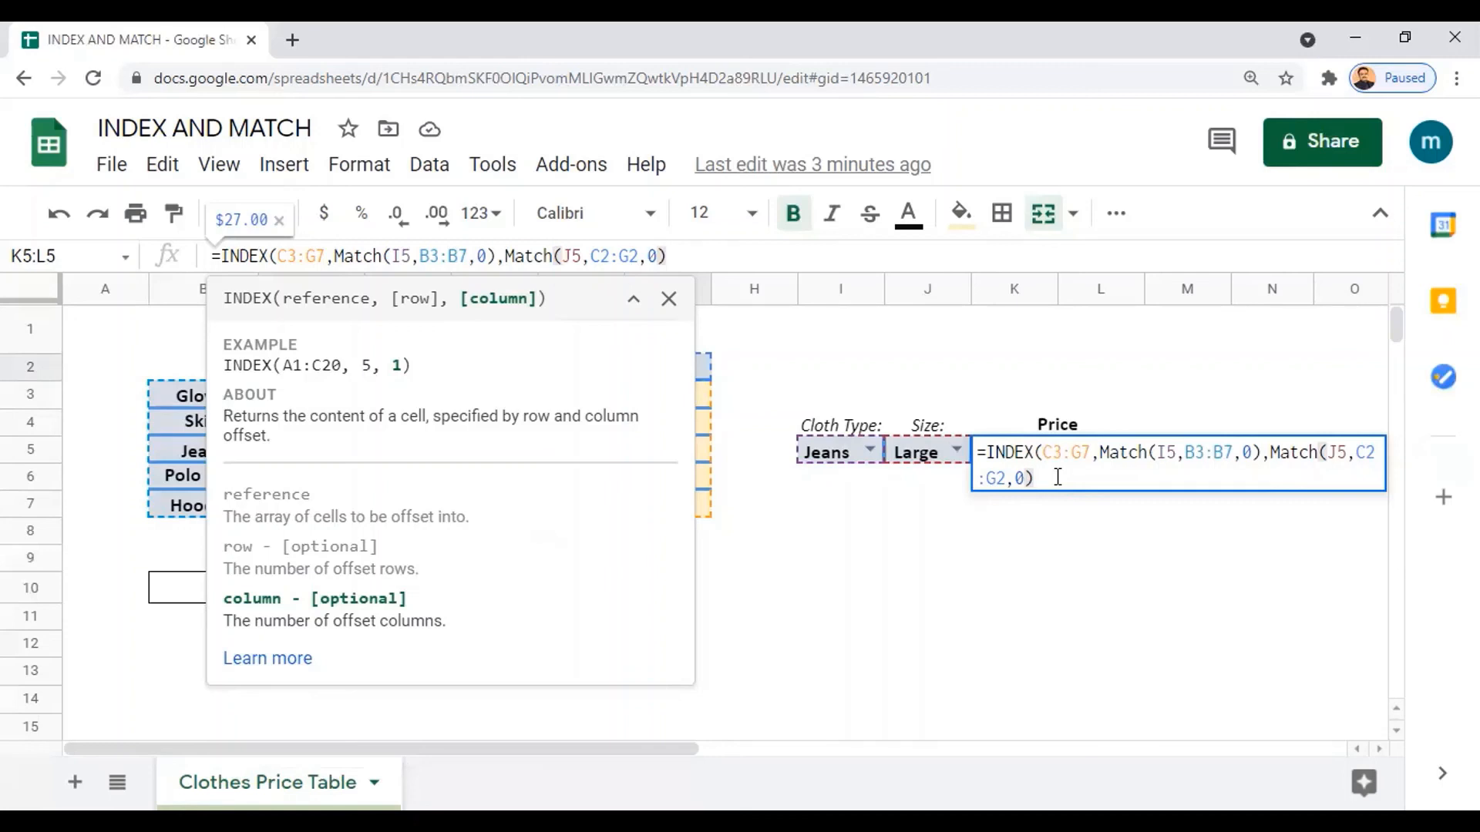
pyautogui.write(')')
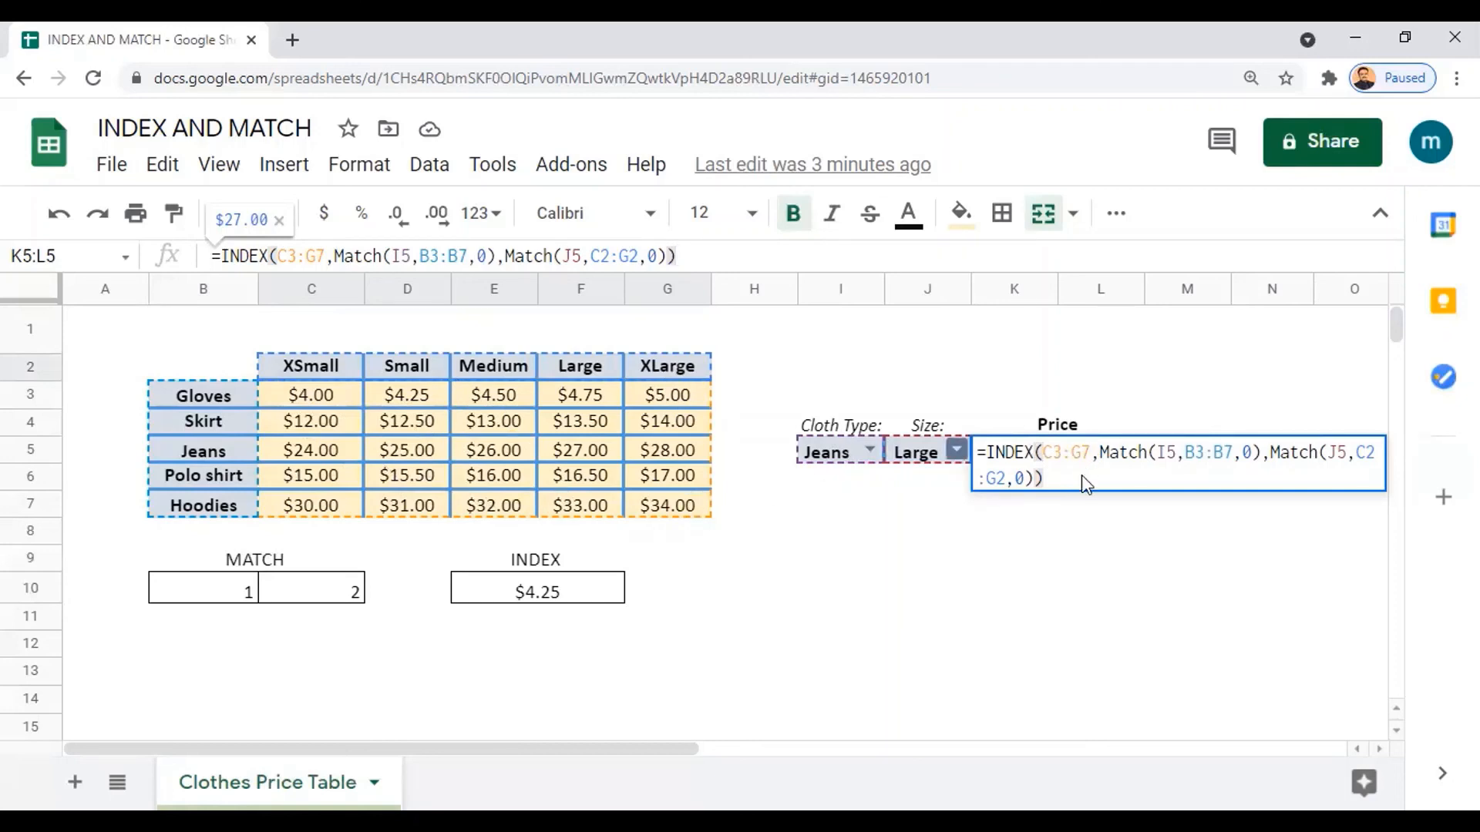
pyautogui.press('Return')
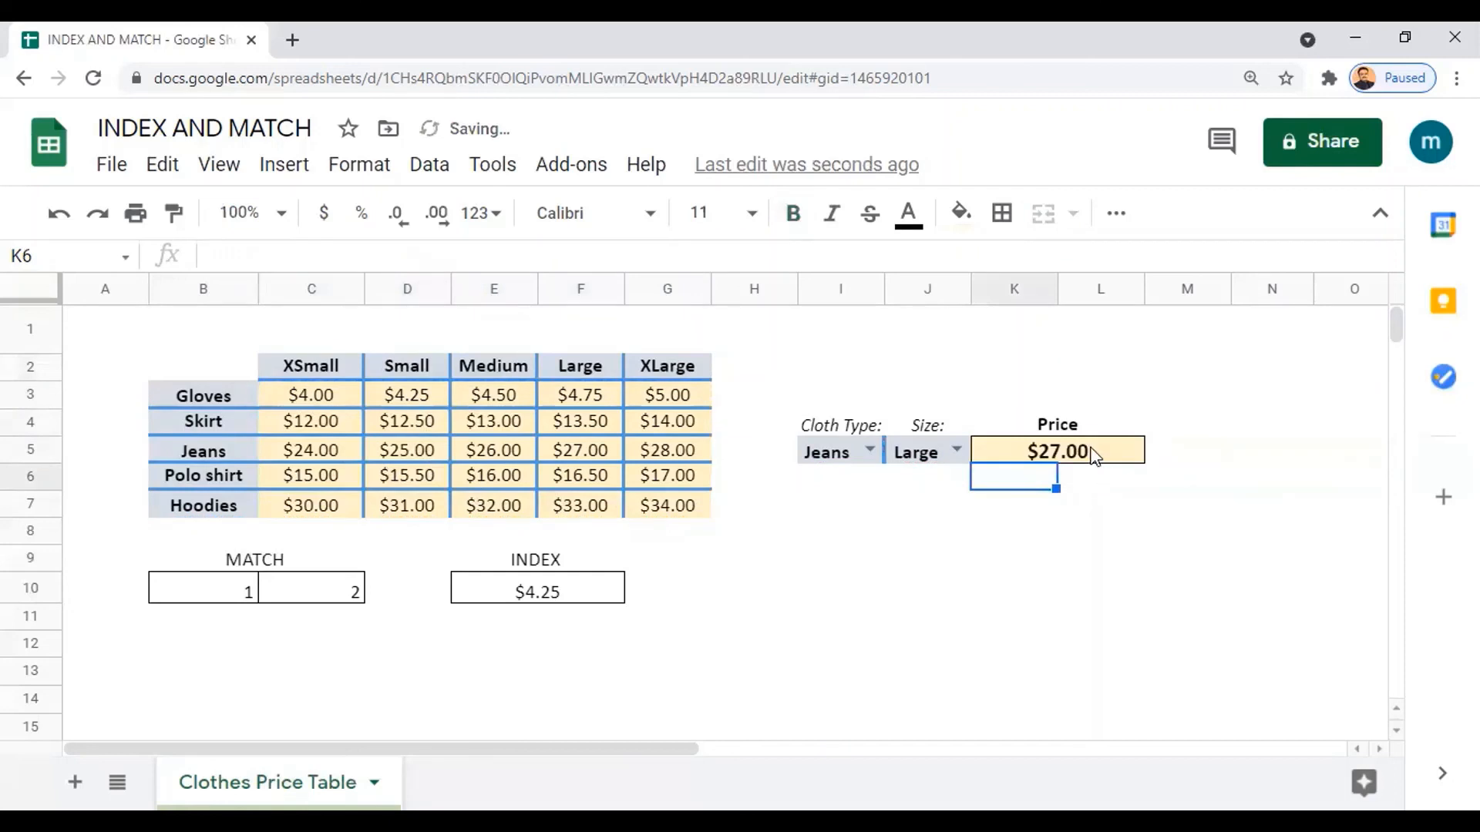
pyautogui.click(1095, 455)
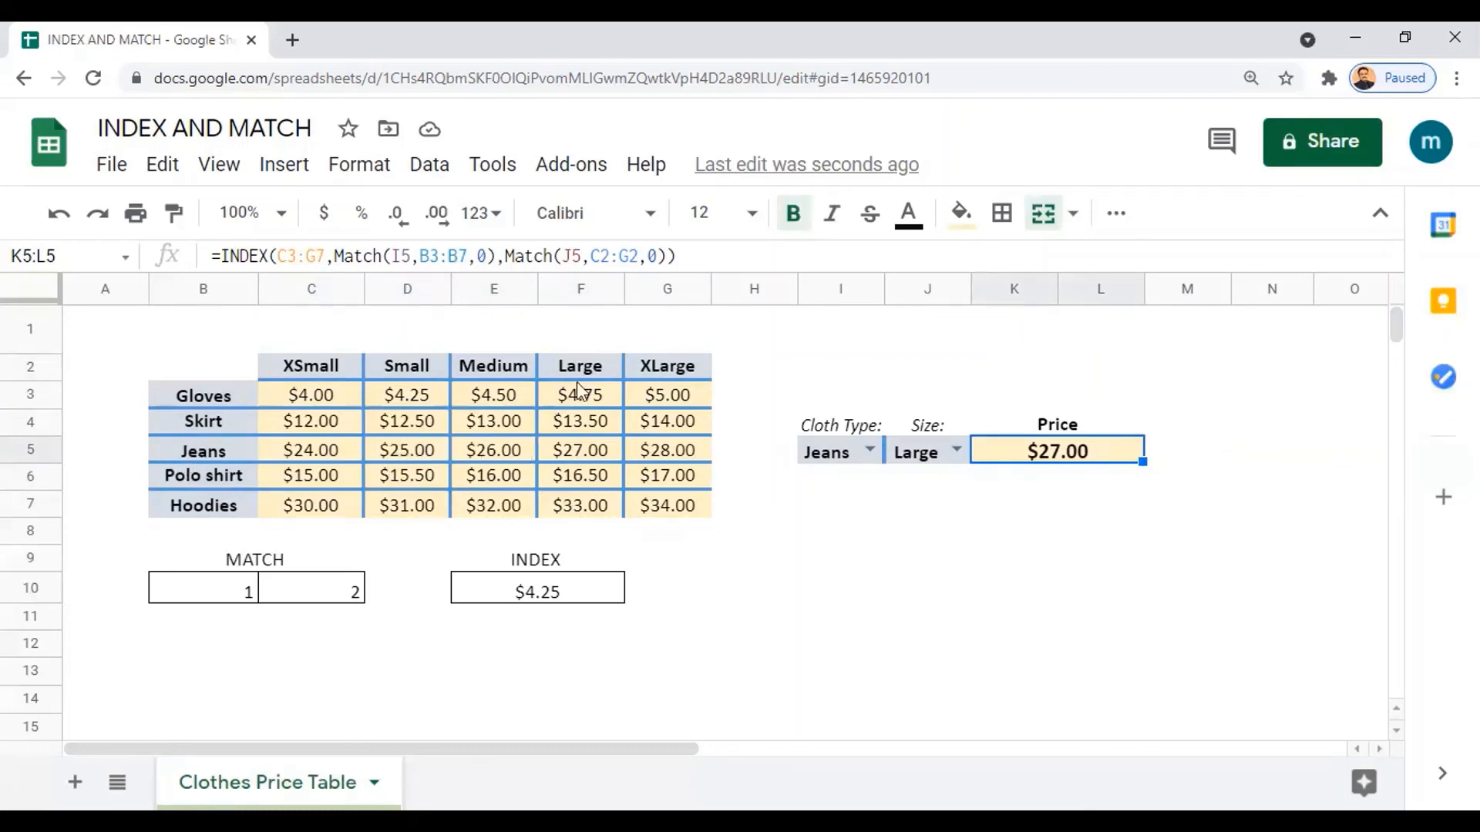
pyautogui.click(583, 454)
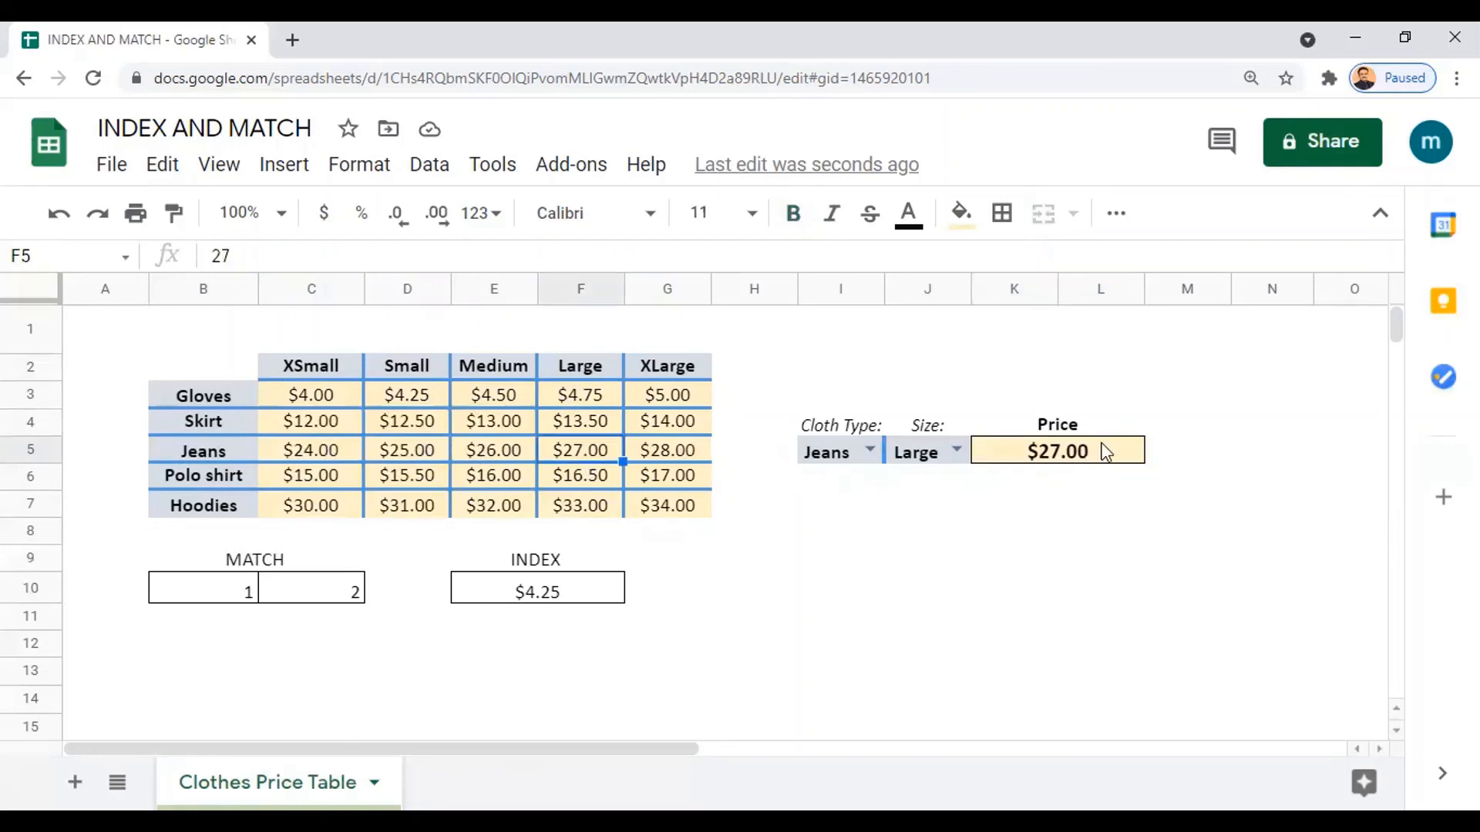
# - Set the Cloth Type dropdown in I5 to Polo shirt and check the Price result against cell F6
pyautogui.click(867, 451)
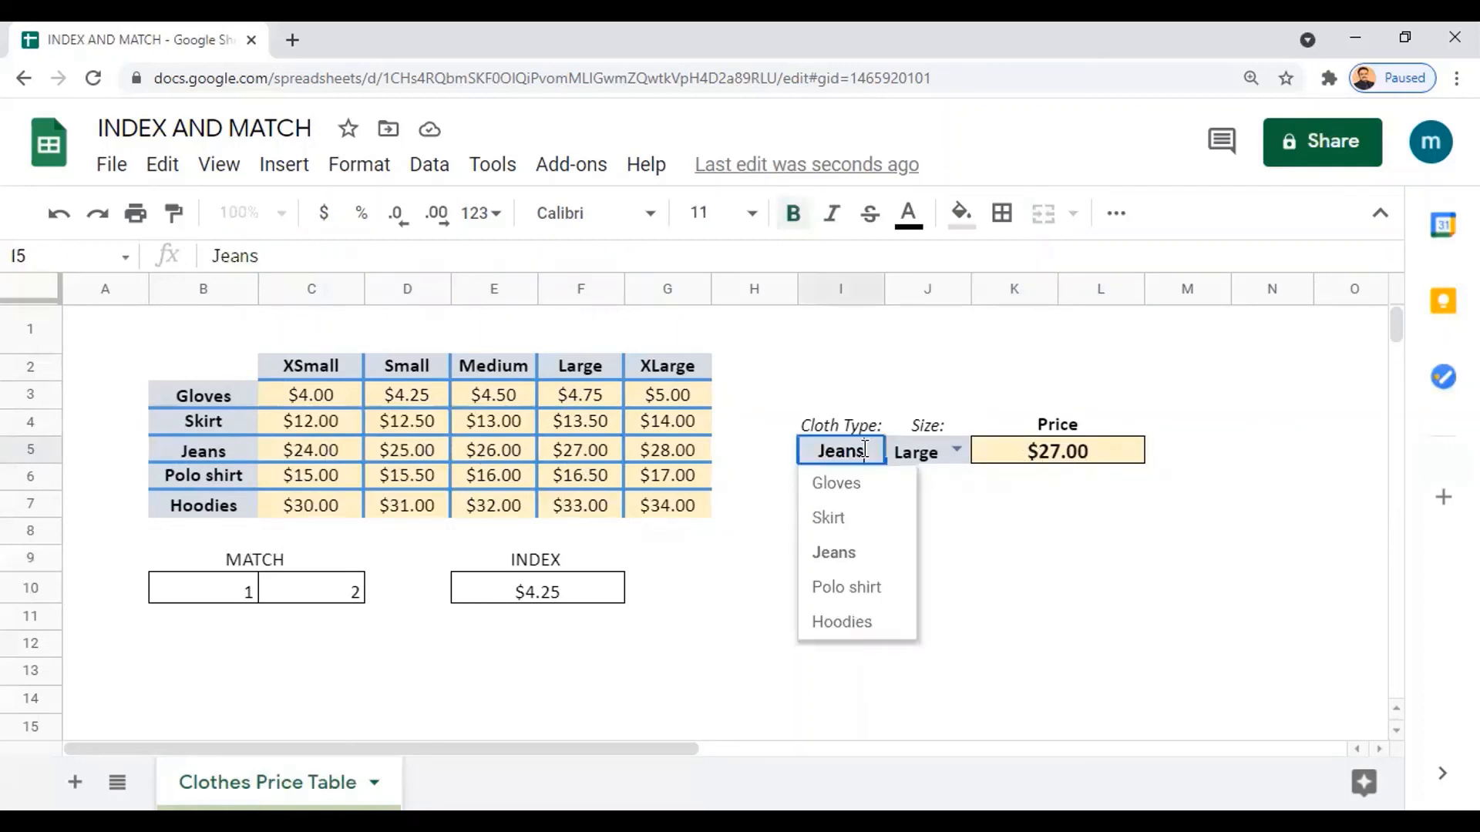
pyautogui.click(843, 590)
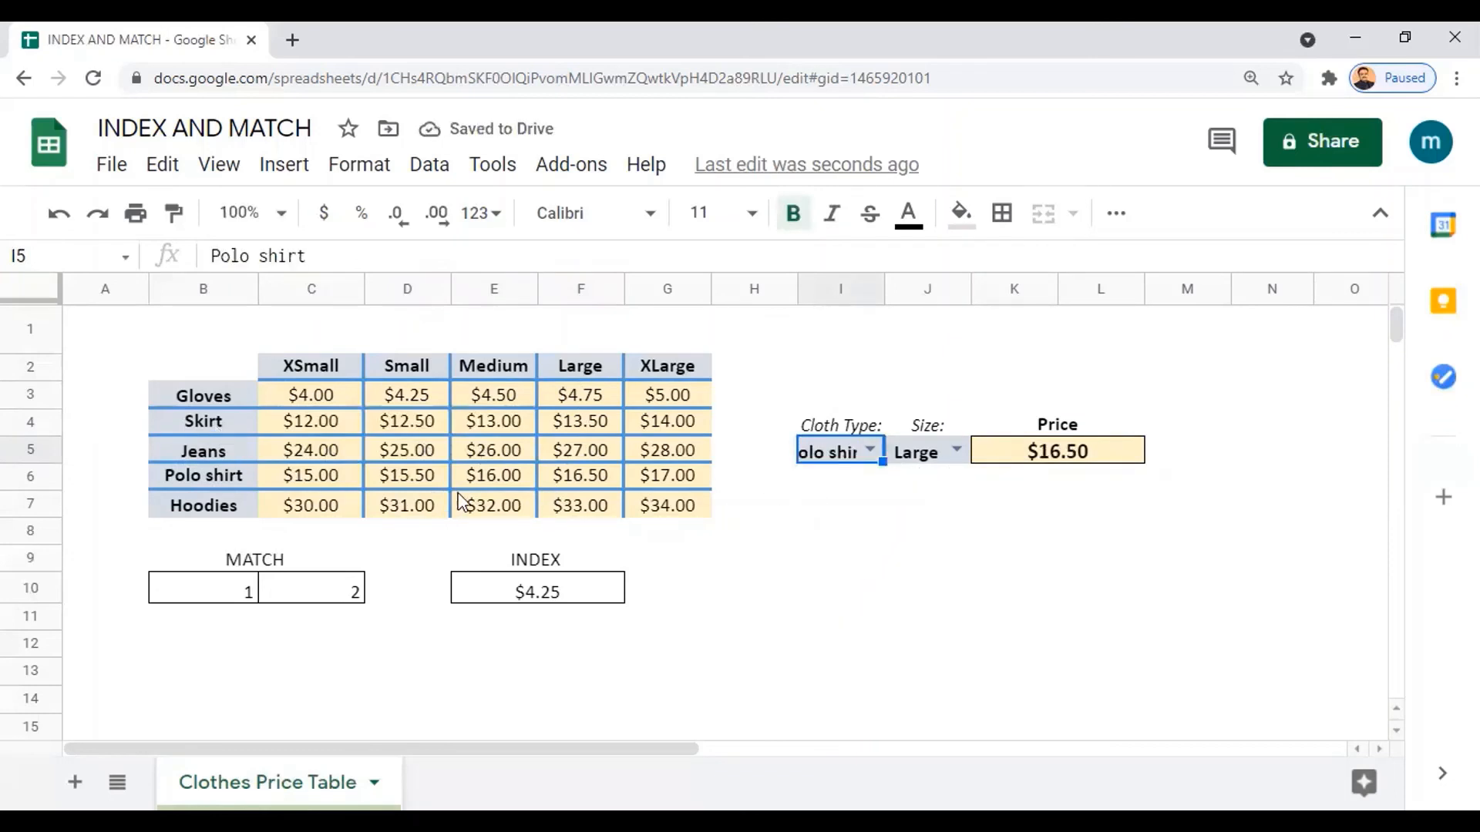
pyautogui.click(585, 487)
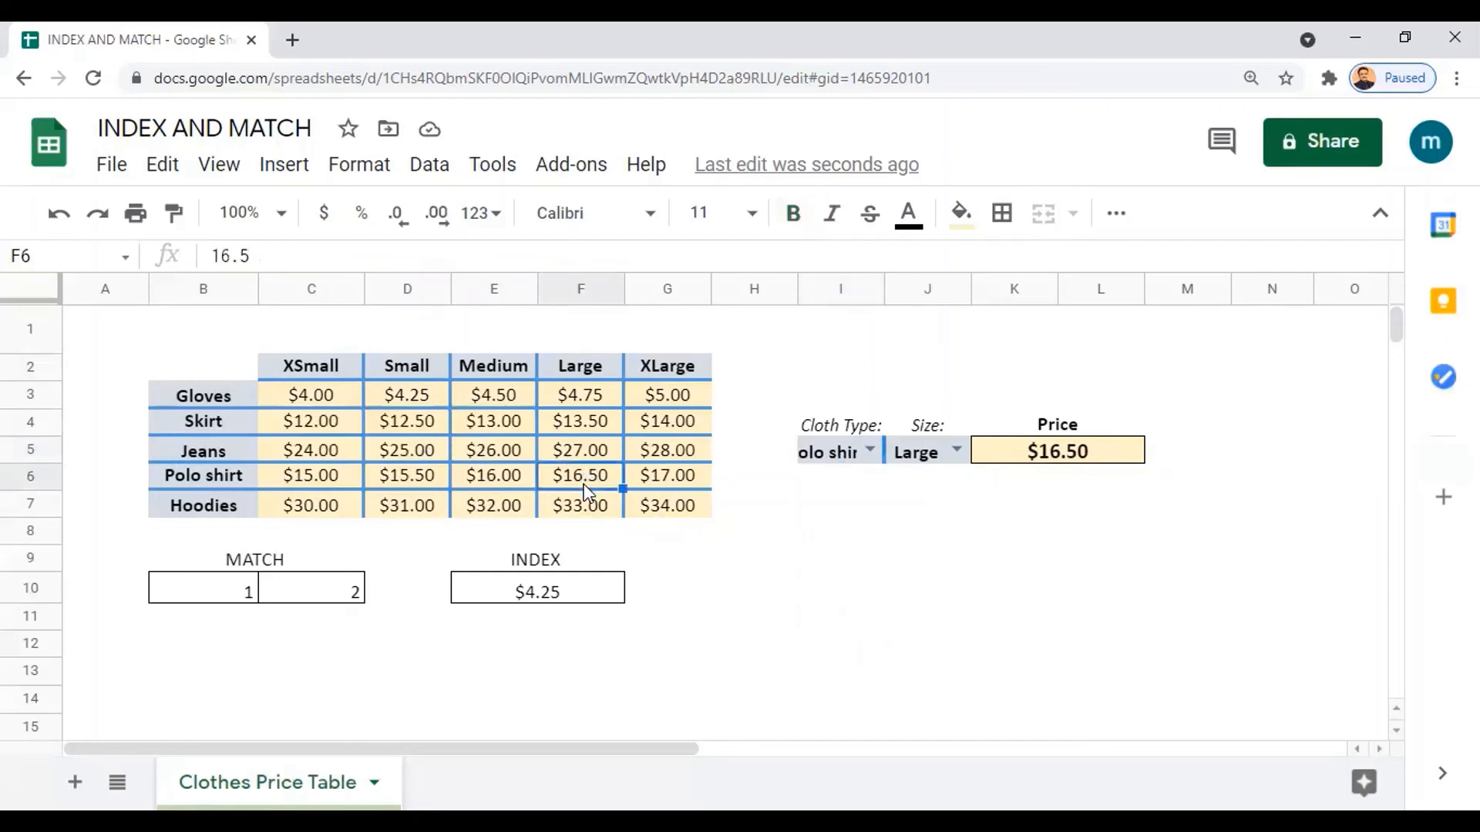
# - Set Cloth Type in I5 to Skirt and Size in J5 to Small, and check the Price result against cell D4
pyautogui.click(843, 458)
pyautogui.click(873, 451)
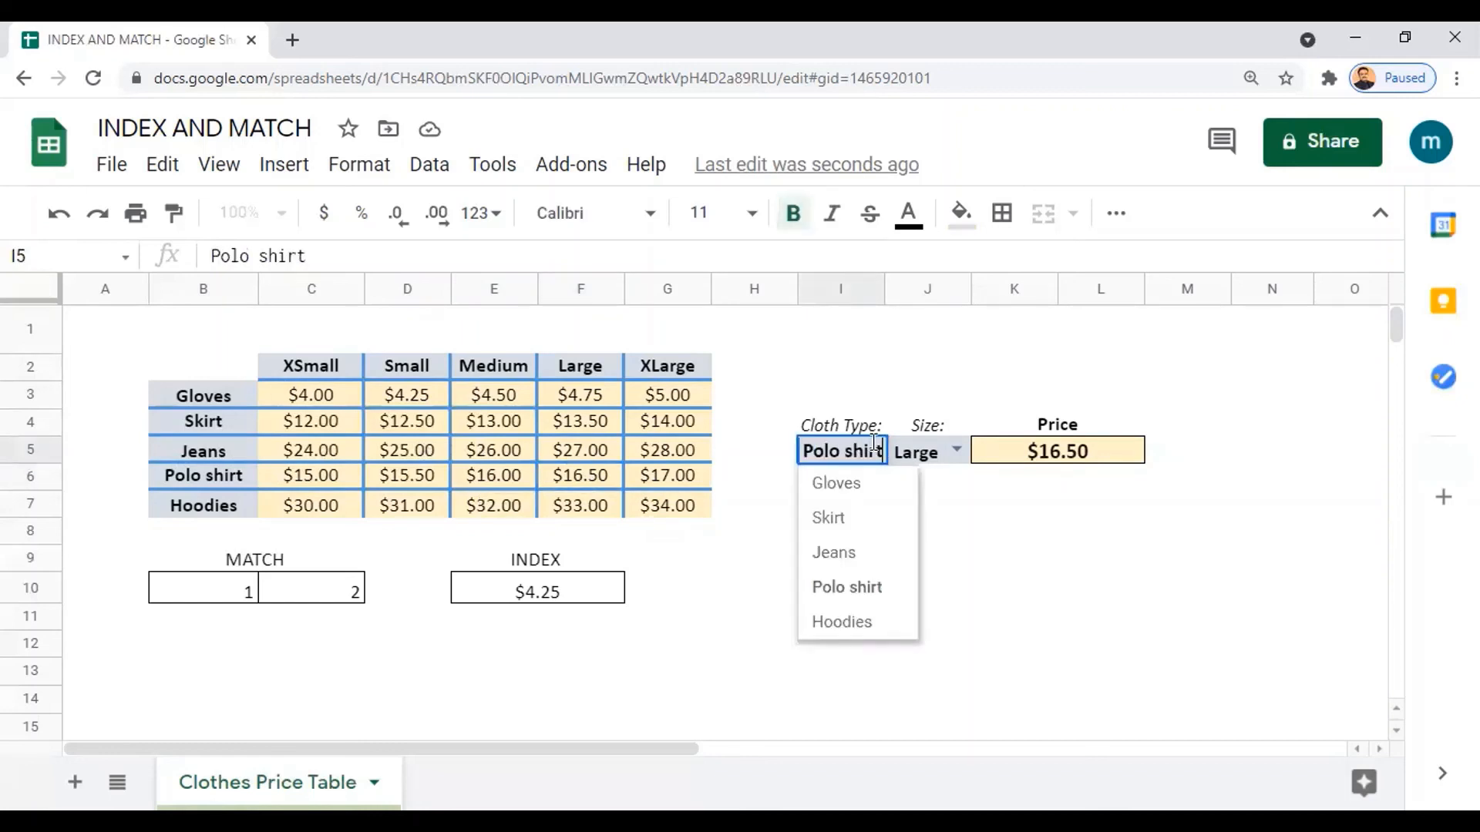
pyautogui.click(835, 519)
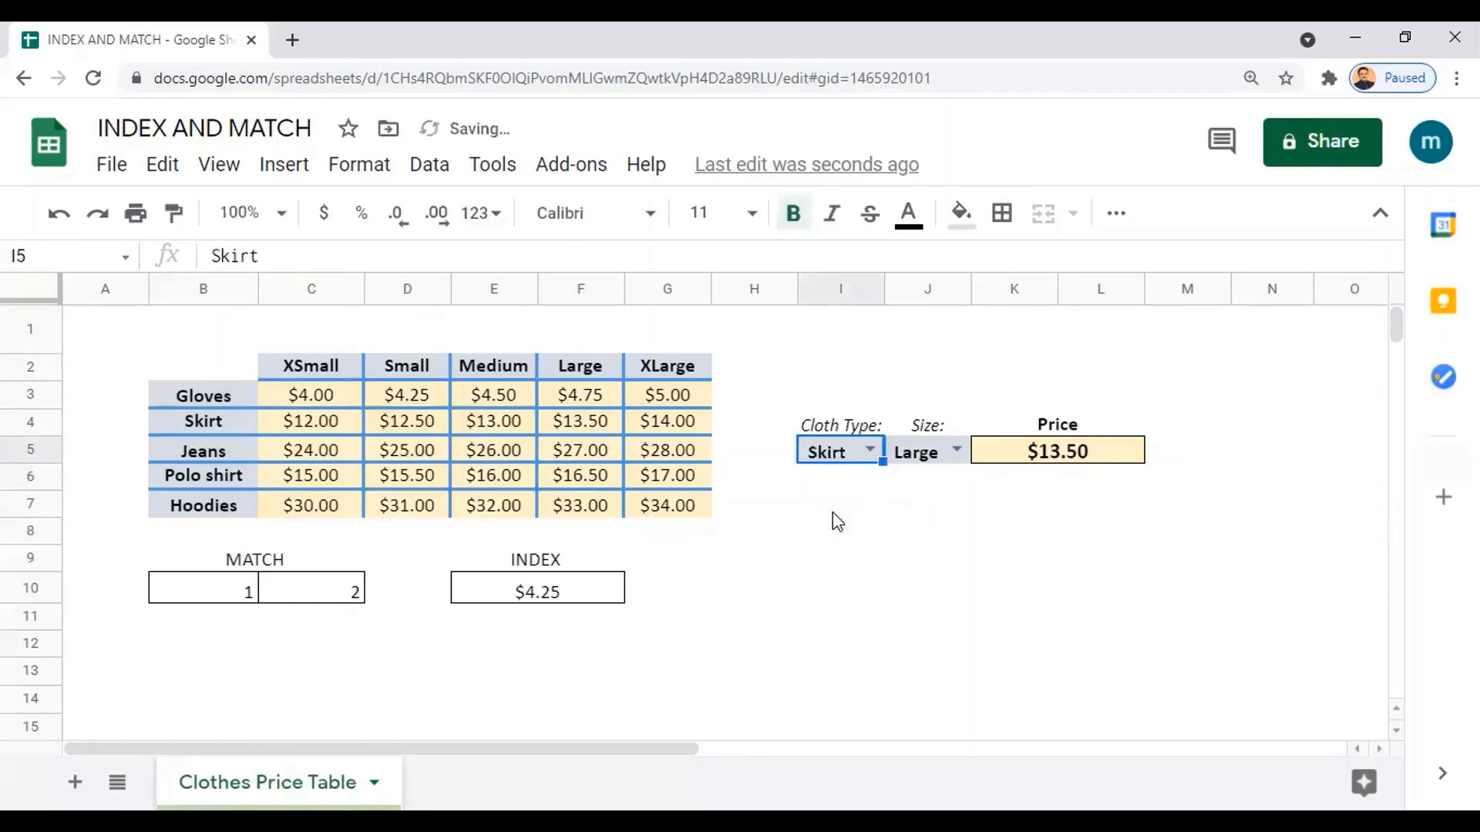
pyautogui.click(925, 461)
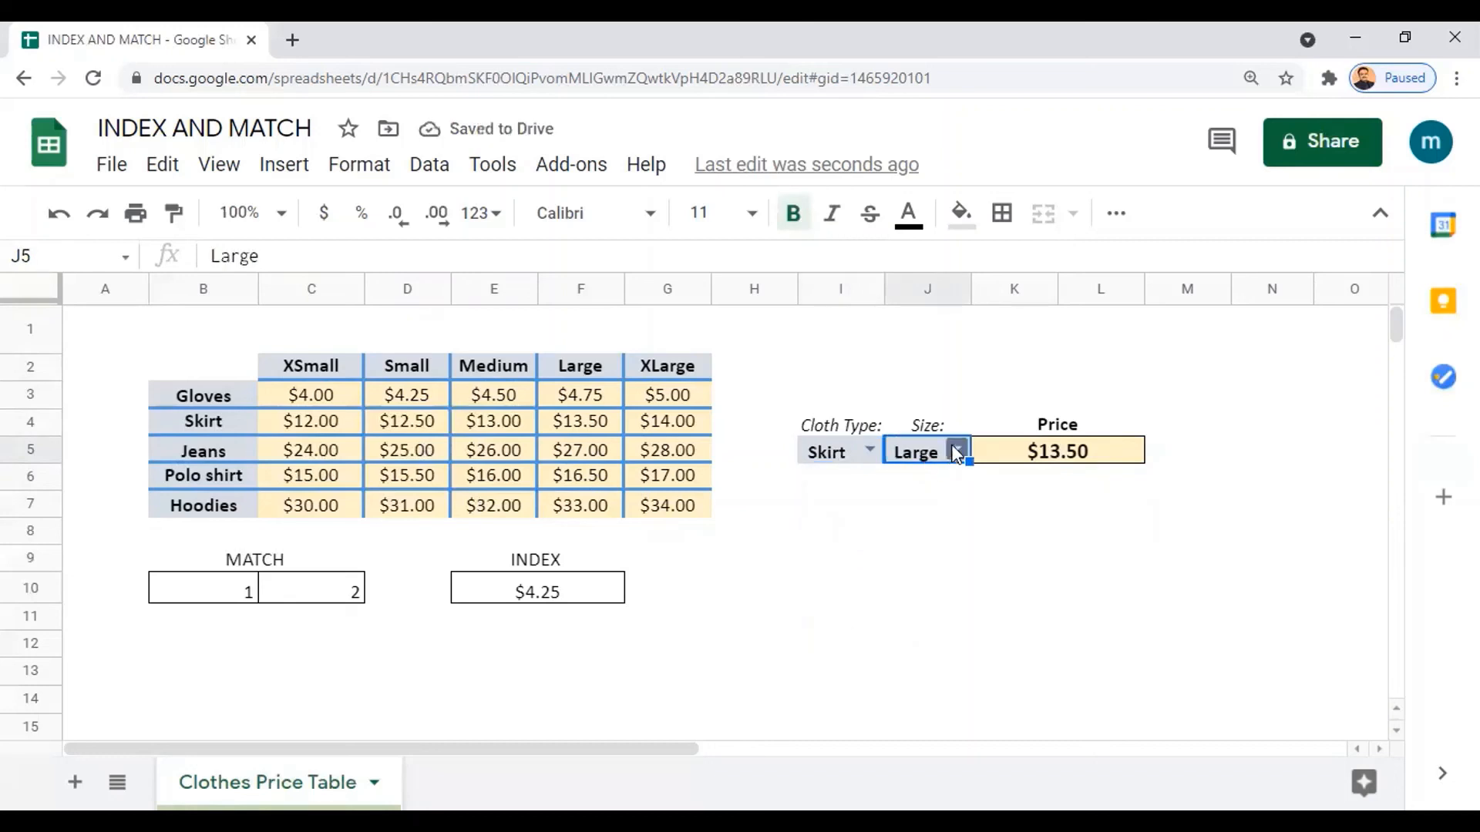
pyautogui.click(956, 450)
pyautogui.click(929, 515)
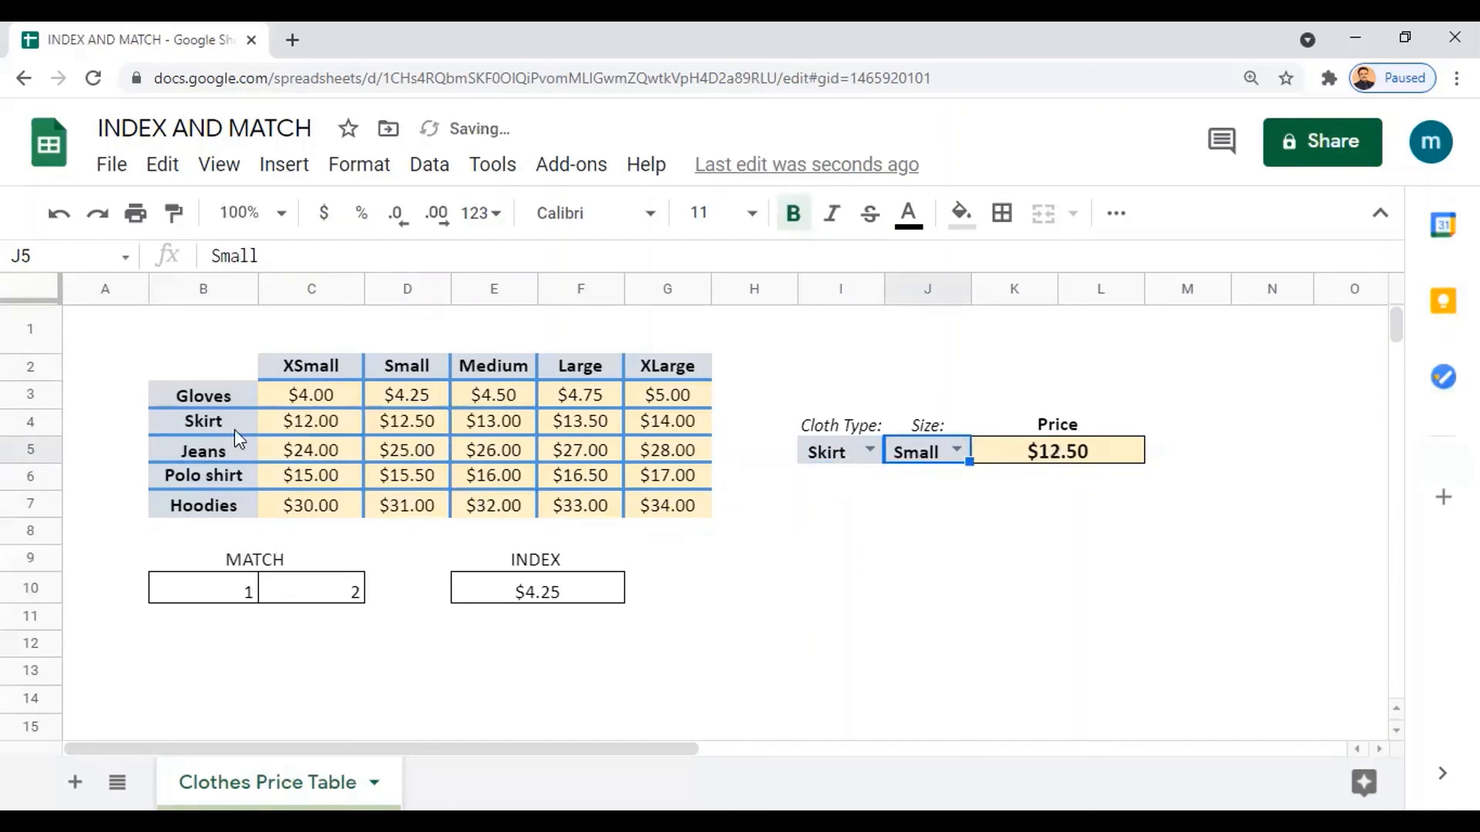
pyautogui.click(413, 429)
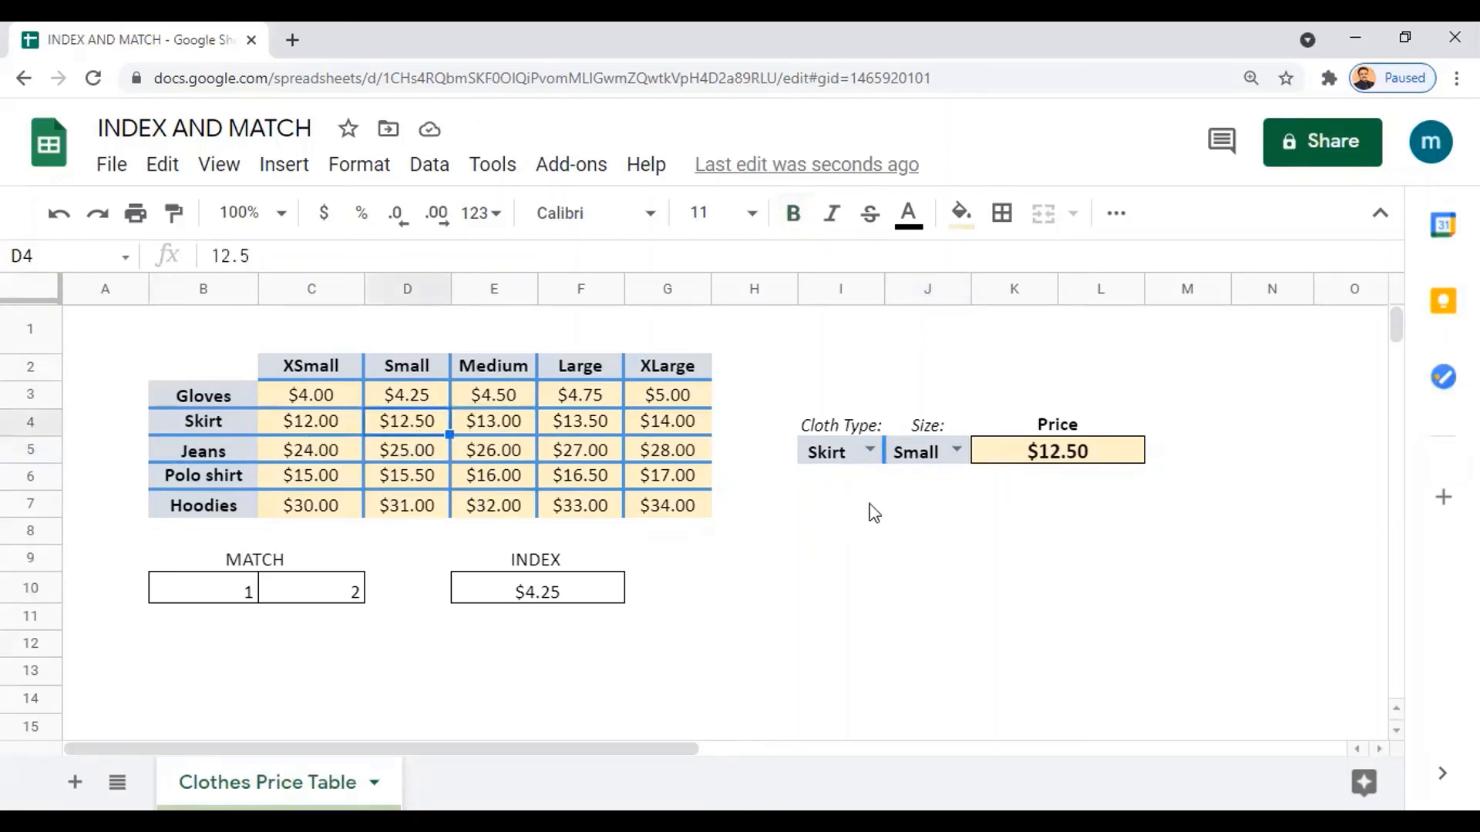
# - Open the INDEX and MATCH formula in the merged Price cell K5:L5 for review
pyautogui.click(894, 535)
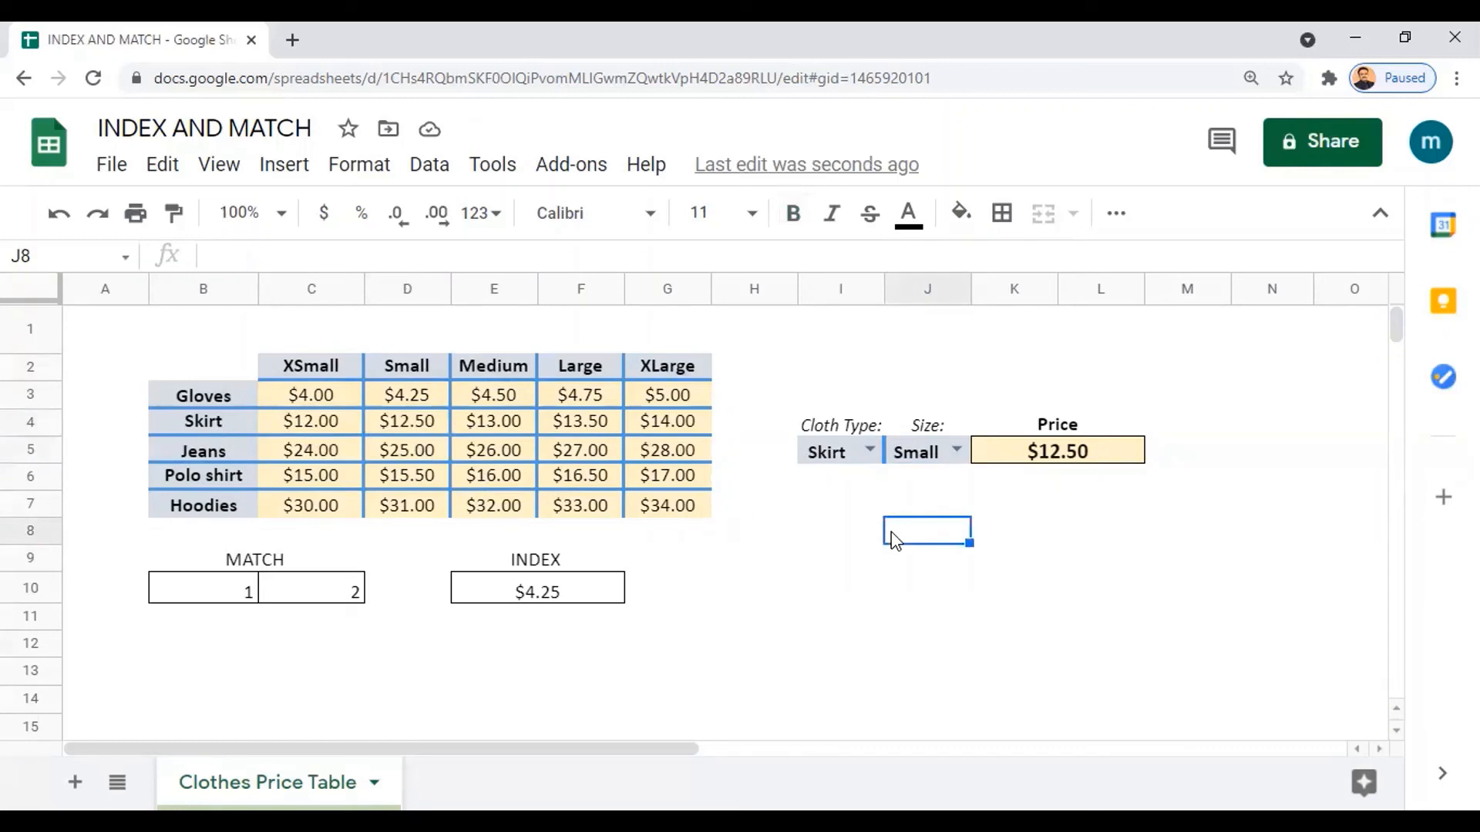
pyautogui.doubleClick(1046, 455)
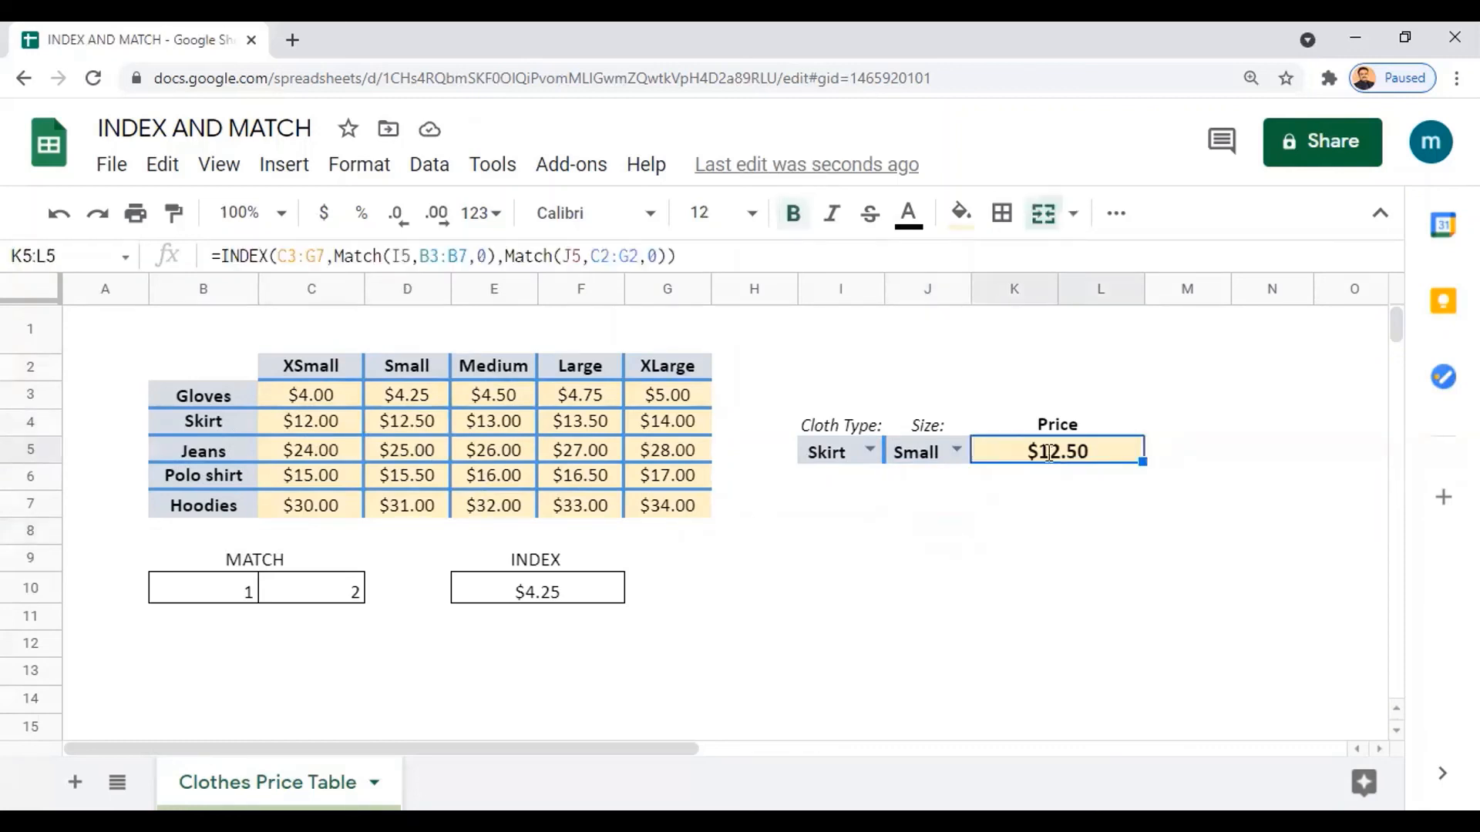